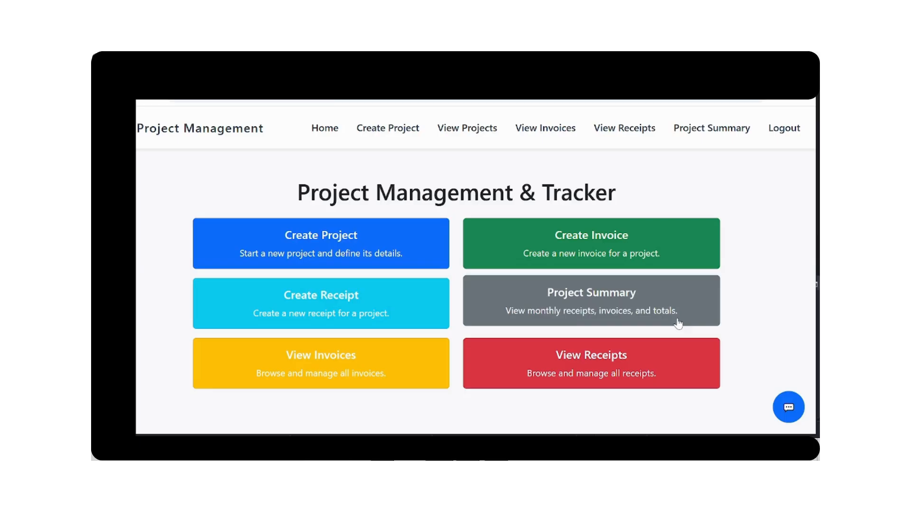
Start a new project and name it AS201_BKIND.
{"action": "left_click", "coordinate": [395, 241]}
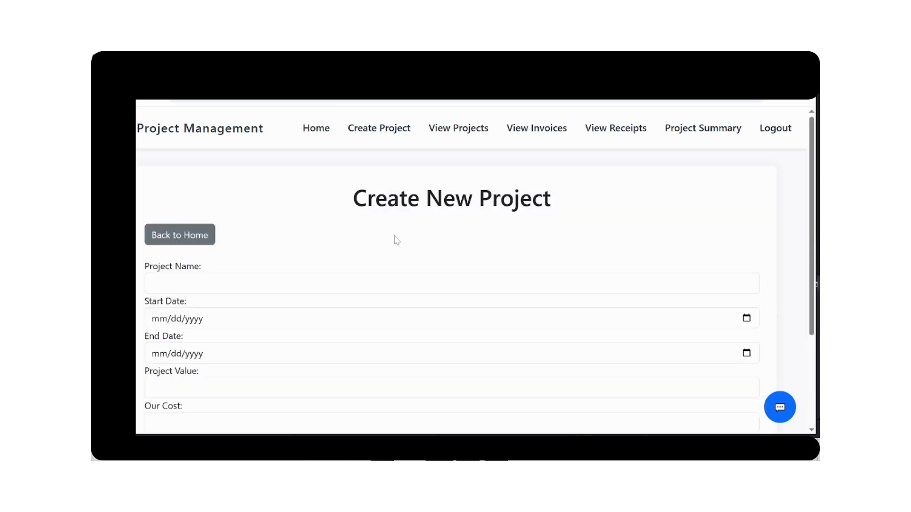
{"action": "left_click", "coordinate": [238, 282]}
{"action": "type", "text": "A"}
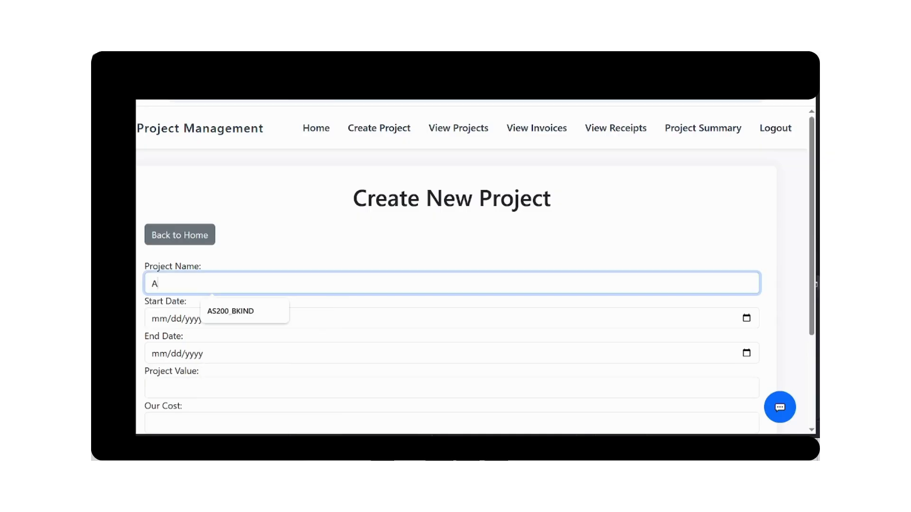
{"action": "type", "text": "S201"}
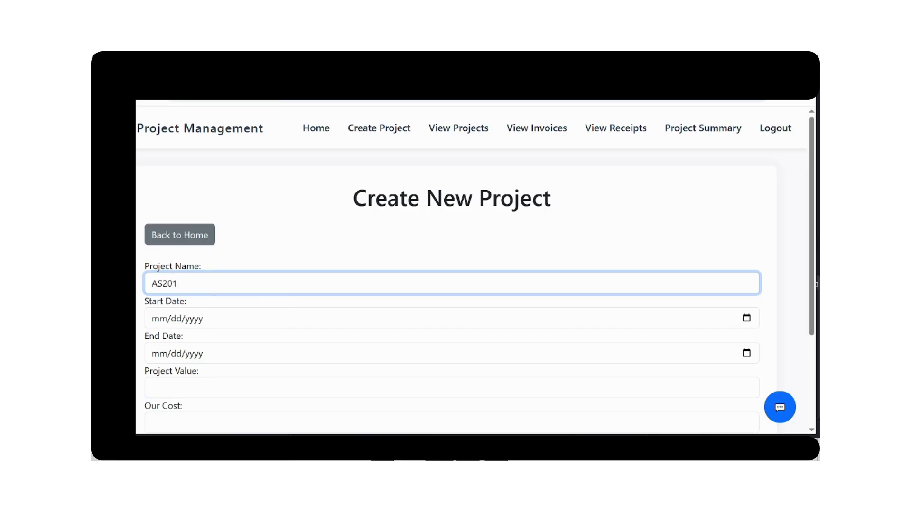
{"action": "type", "text": "_BKIND"}
Set the new project's start date to 09/23/2025 and its end date to 09/30/2025.
{"action": "left_click", "coordinate": [745, 324]}
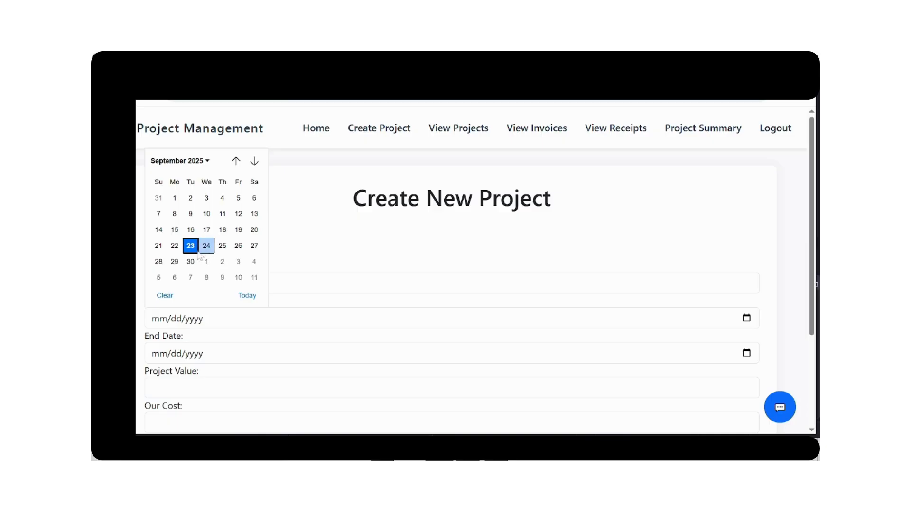
{"action": "left_click", "coordinate": [194, 252]}
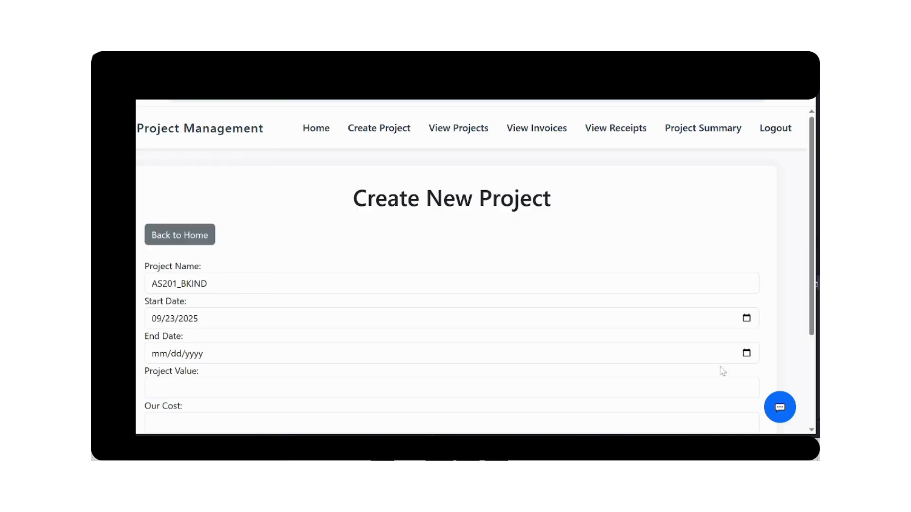
{"action": "left_click", "coordinate": [746, 355]}
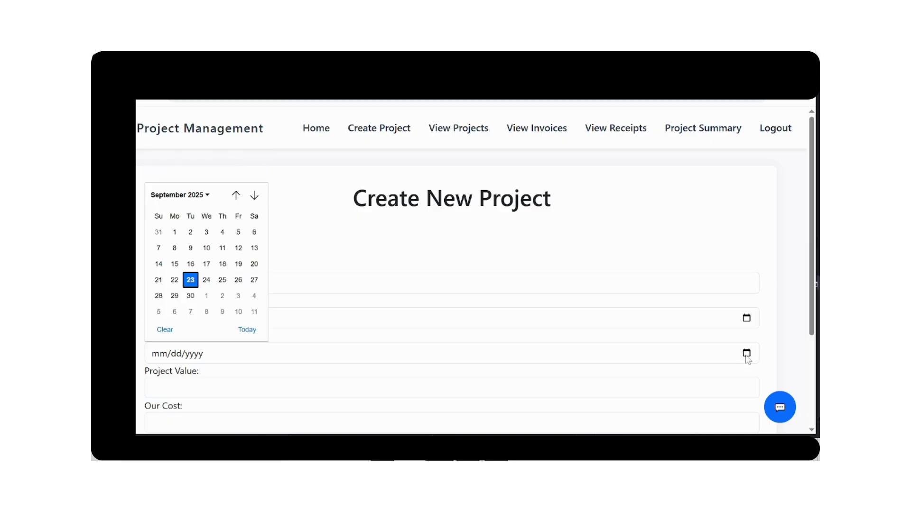
{"action": "left_click", "coordinate": [191, 295]}
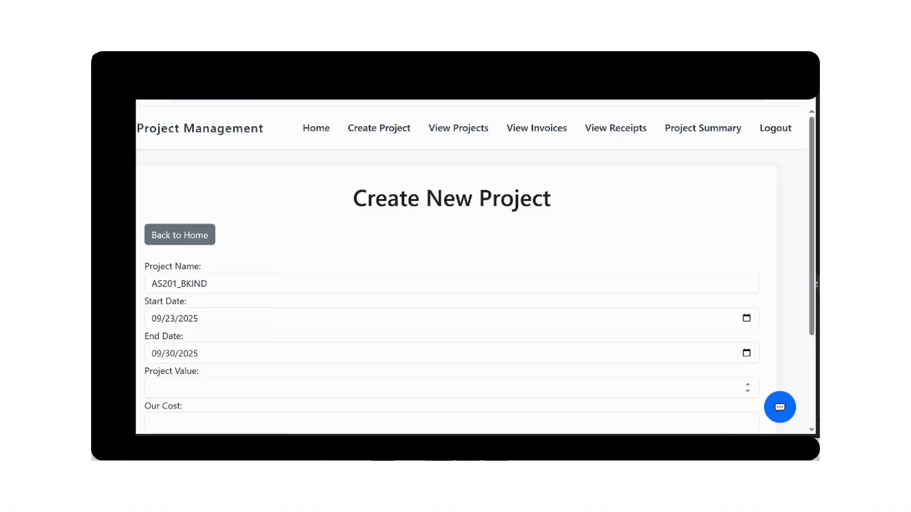
Enter a project value of 200000, own cost of 150000 and 3 allowed invoices, and save the project.
{"action": "left_click", "coordinate": [171, 388]}
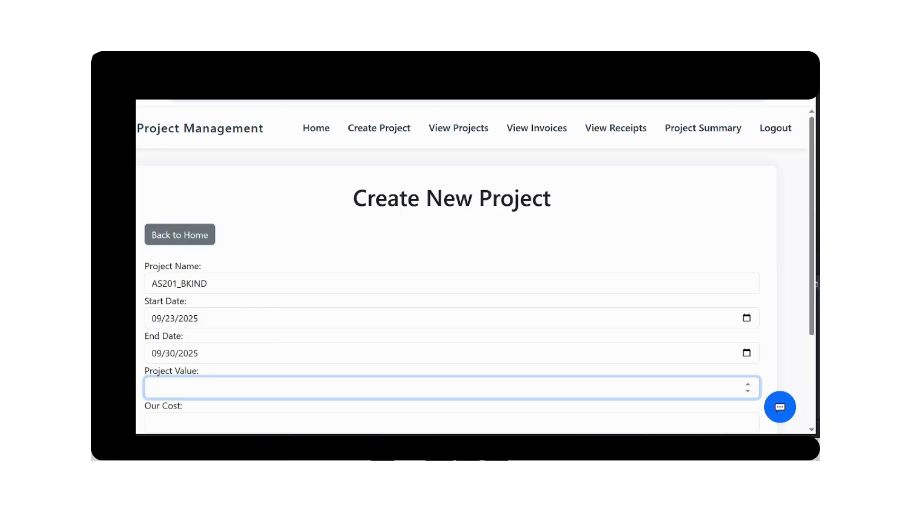
{"action": "type", "text": "200000"}
{"action": "key", "text": "Tab"}
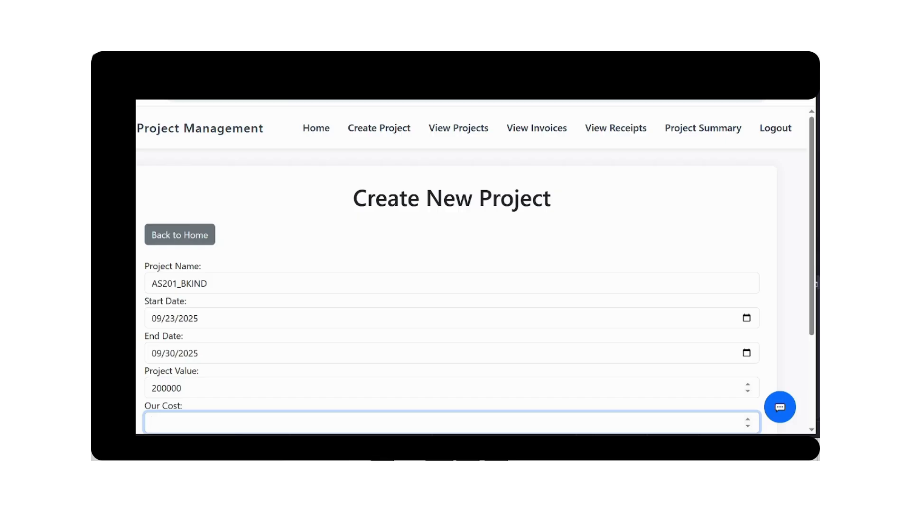
{"action": "type", "text": "150000"}
{"action": "key", "text": "Tab"}
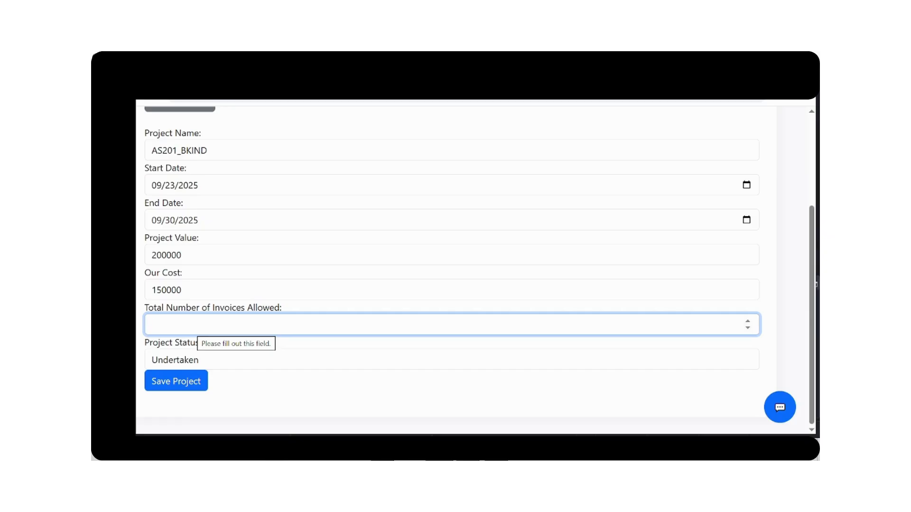
{"action": "type", "text": "3"}
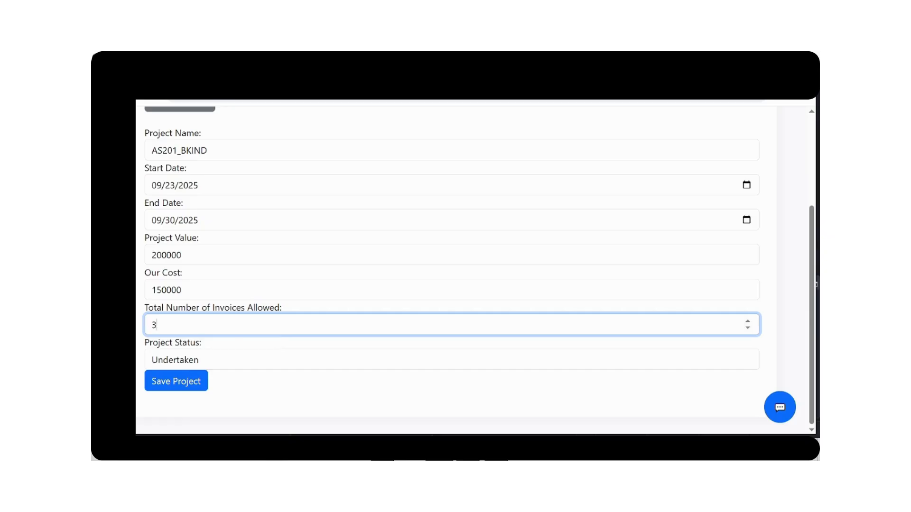
{"action": "left_click", "coordinate": [174, 385]}
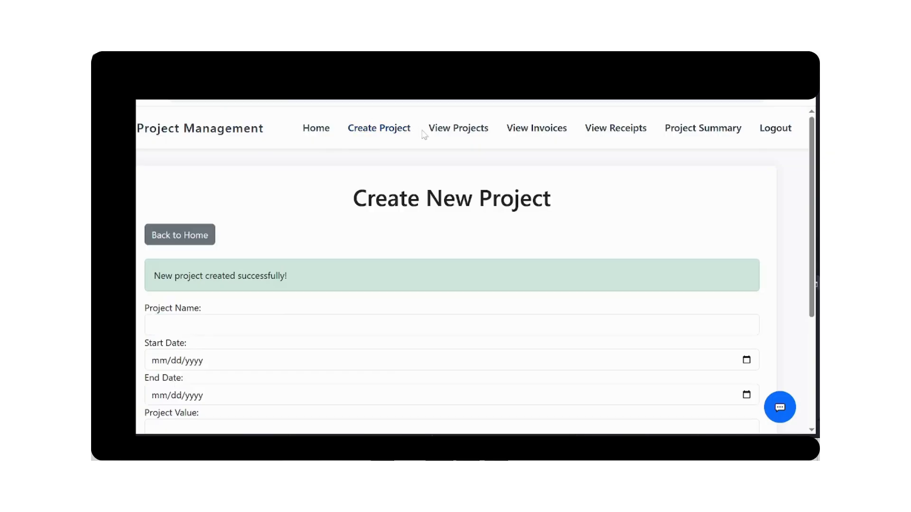
Edit AS201_BKIND from the list of existing projects, set its status to Started and save the update.
{"action": "left_click", "coordinate": [322, 137]}
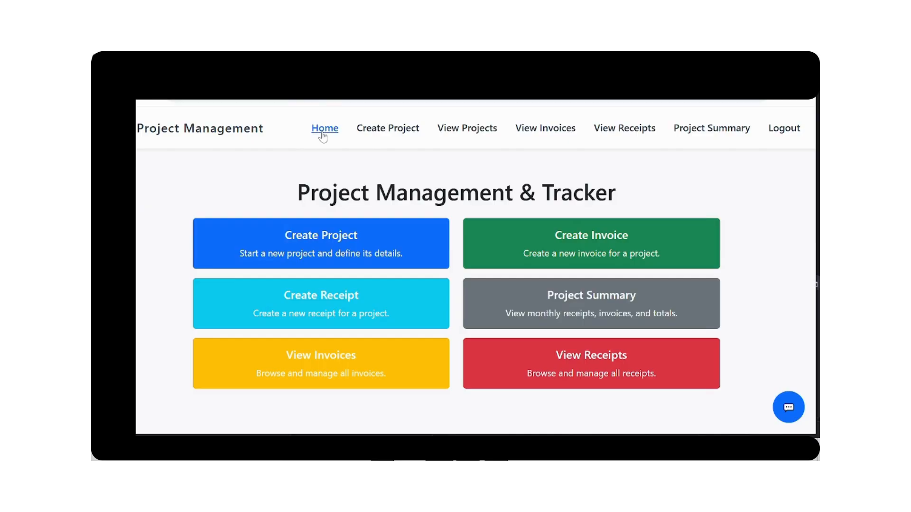
{"action": "left_click", "coordinate": [455, 130]}
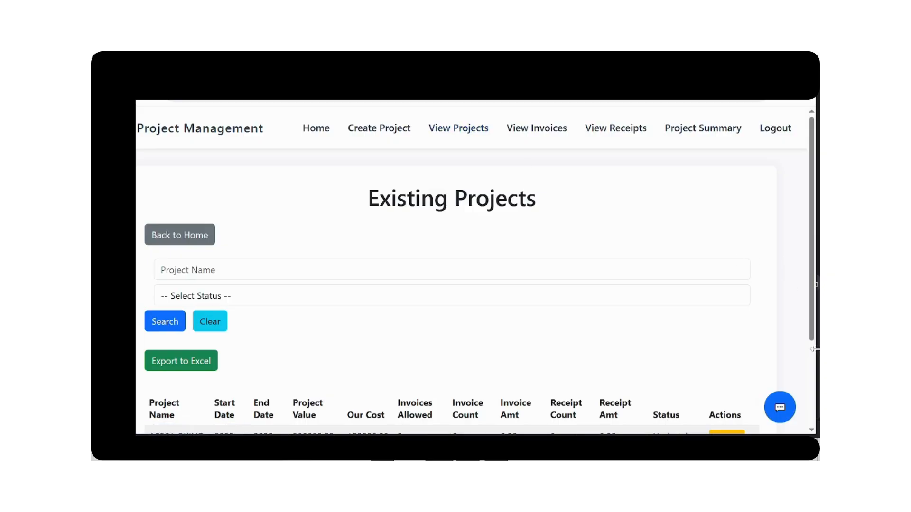
{"action": "scroll", "coordinate": [812, 360], "scroll_direction": "down", "scroll_amount": 3}
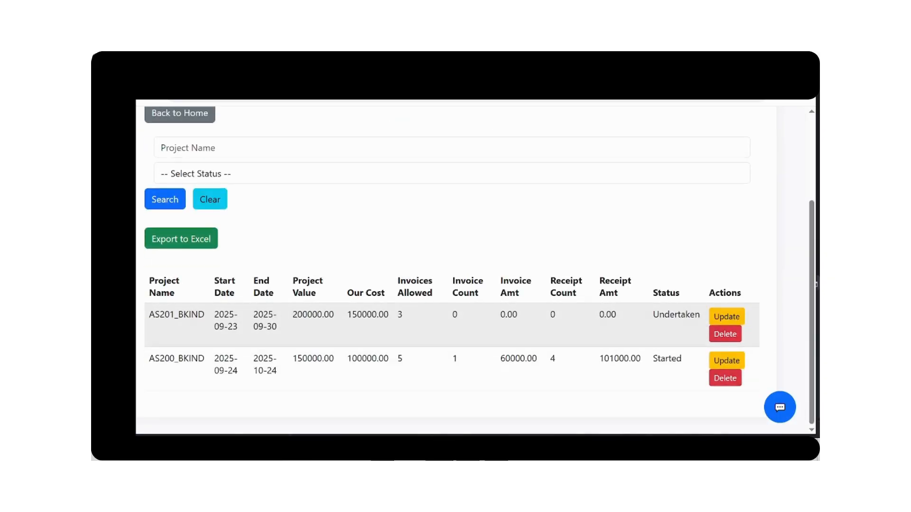
{"action": "left_click", "coordinate": [726, 317]}
{"action": "scroll", "coordinate": [815, 359], "scroll_direction": "down", "scroll_amount": 3}
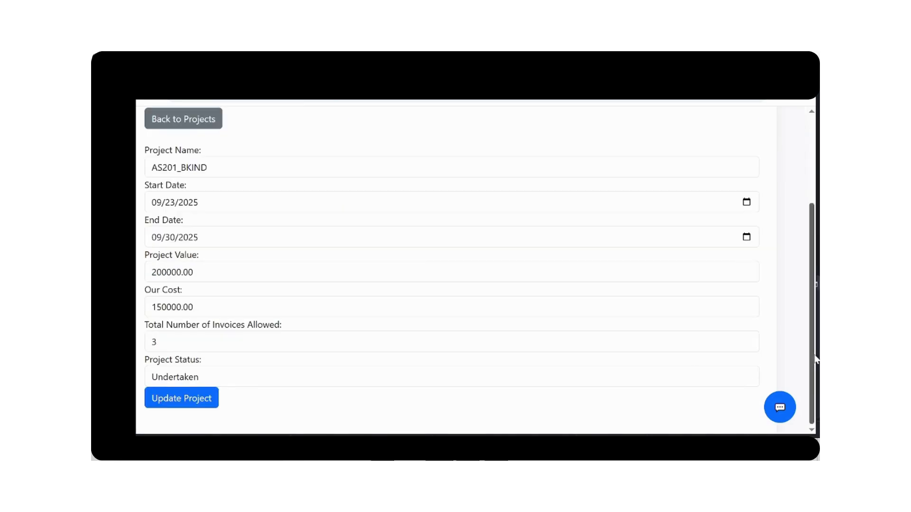
{"action": "left_click", "coordinate": [218, 375]}
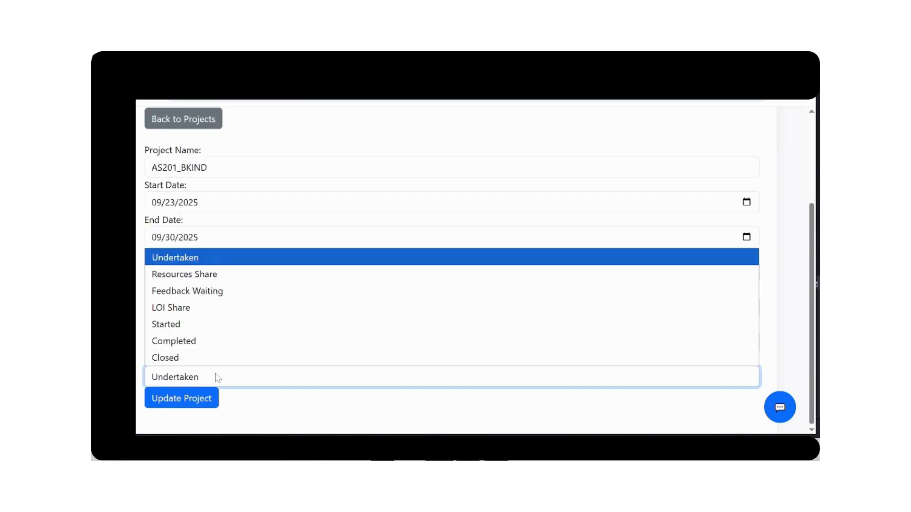
{"action": "left_click", "coordinate": [180, 325]}
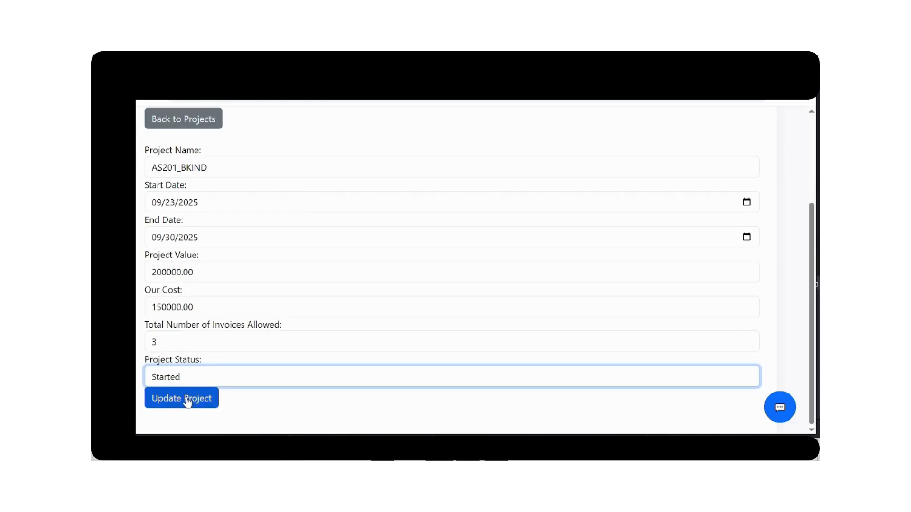
{"action": "left_click", "coordinate": [186, 400]}
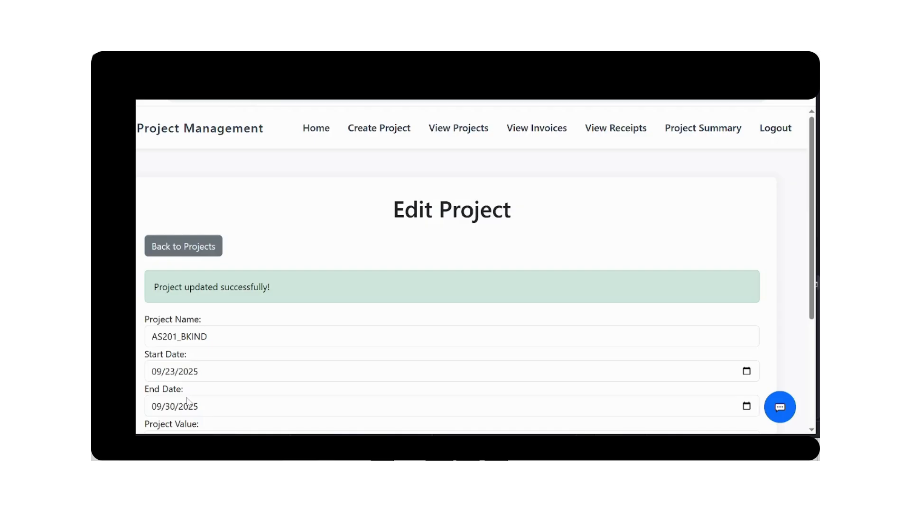
Start a new receipt for the project AS201_BKIND.
{"action": "left_click", "coordinate": [317, 137]}
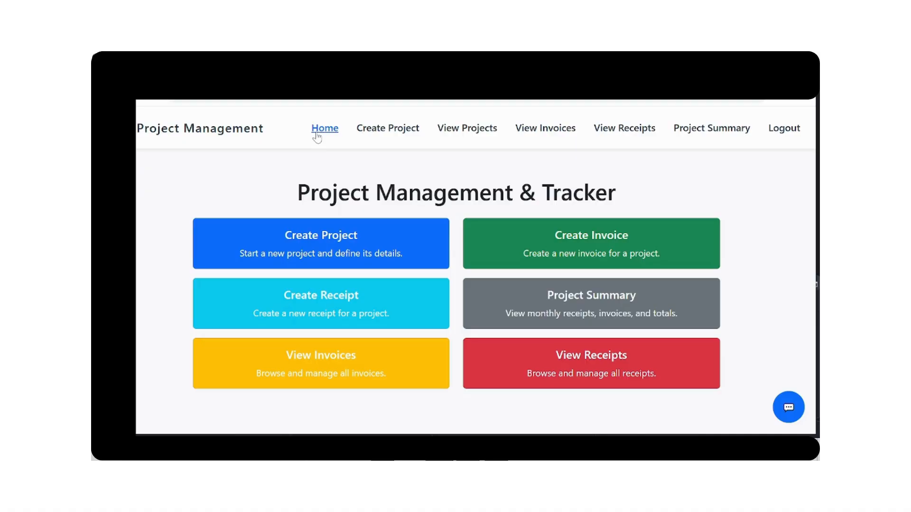
{"action": "left_click", "coordinate": [315, 299]}
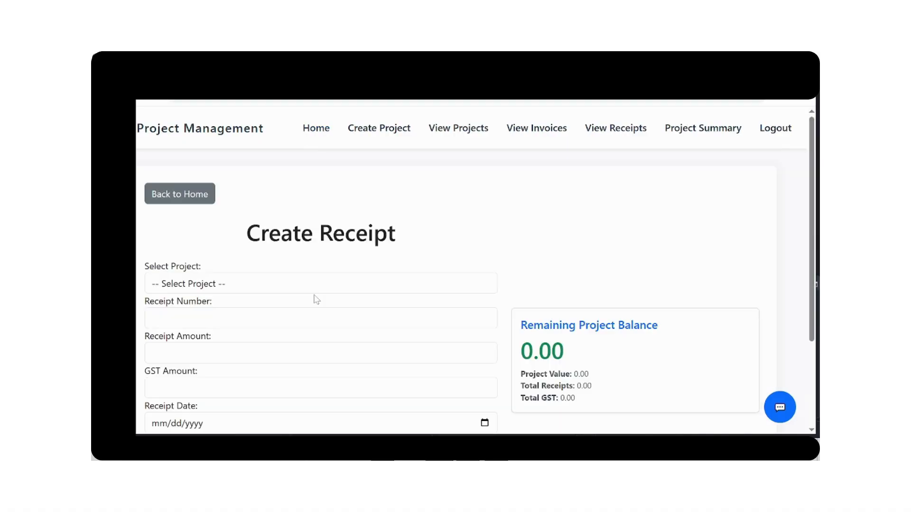
{"action": "left_click", "coordinate": [284, 289]}
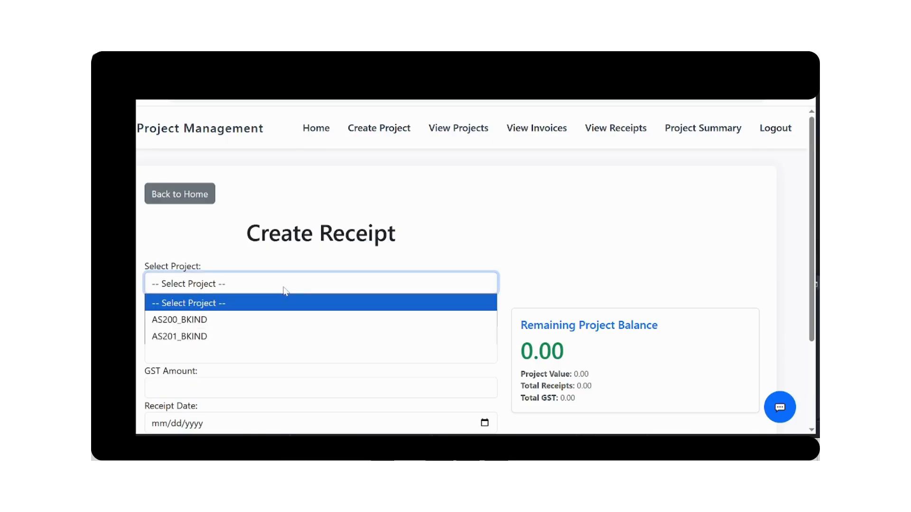
{"action": "left_click", "coordinate": [234, 337]}
{"action": "key", "text": "Tab"}
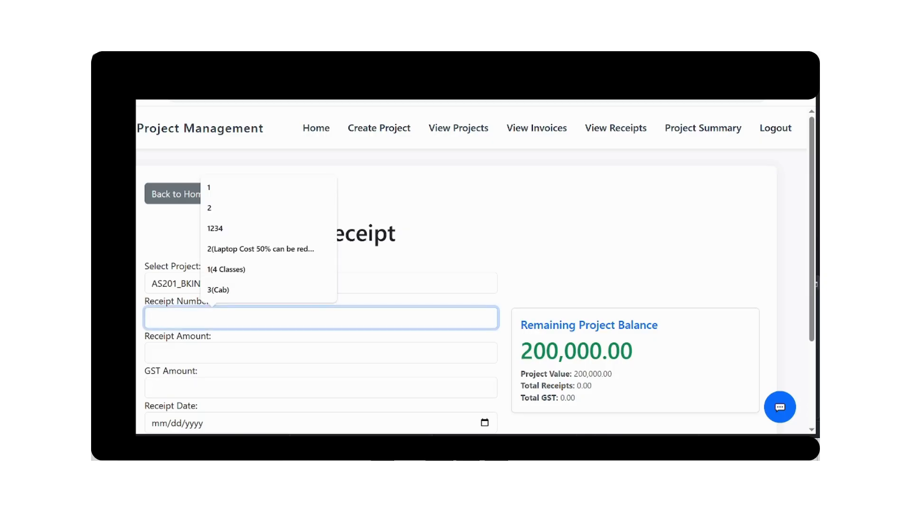
Enter "1 Spares Cost" as the receipt number.
{"action": "type", "text": "1 "}
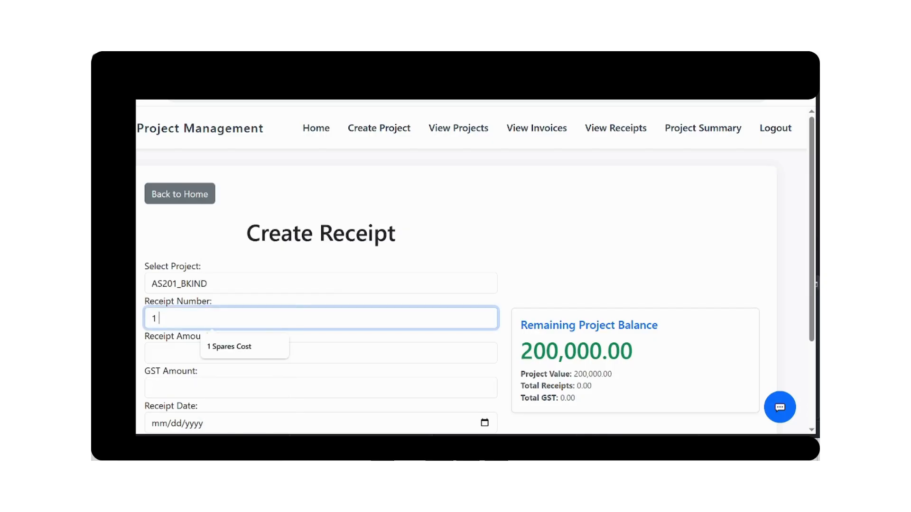
{"action": "type", "text": "To"}
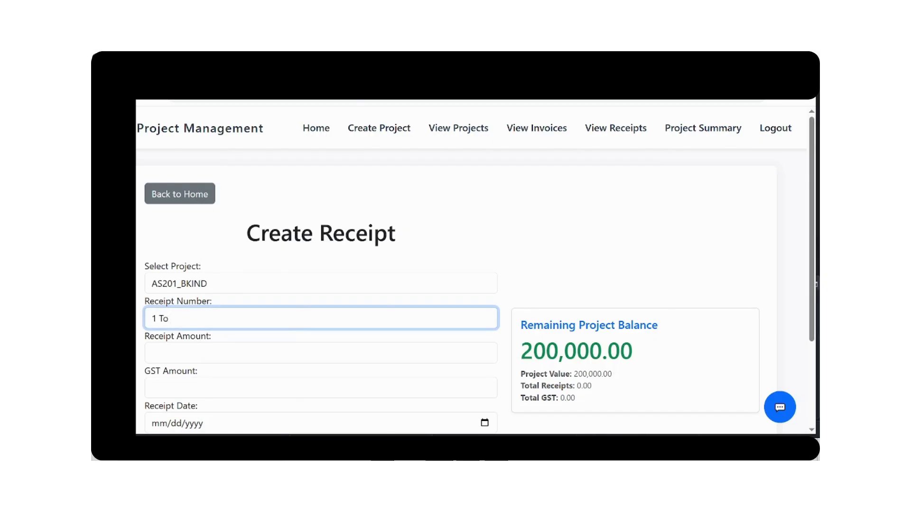
{"action": "key", "text": "BackSpace"}
{"action": "key", "text": "BackSpace"}
{"action": "key", "text": "BackSpace"}
{"action": "type", "text": "Sp"}
{"action": "key", "text": "Down"}
{"action": "key", "text": "Return"}
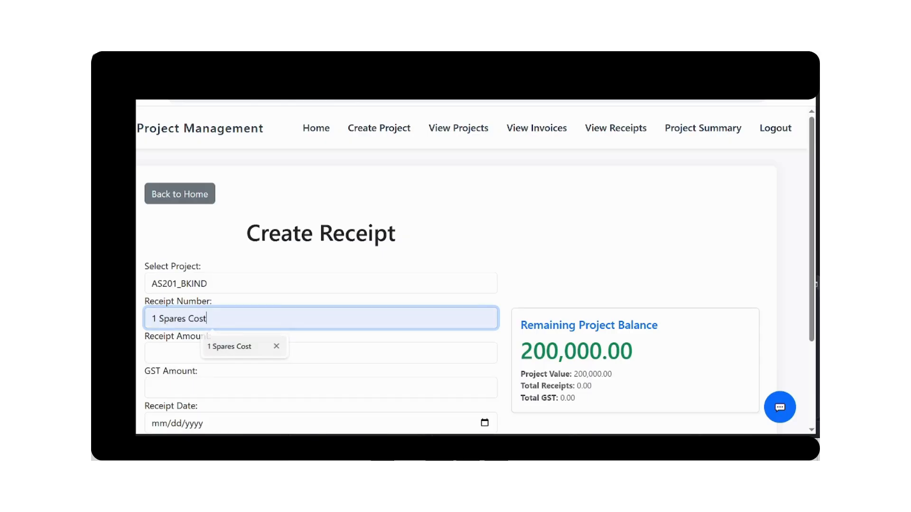
Set the receipt amount to 40000 and the GST amount to 0.
{"action": "key", "text": "Tab"}
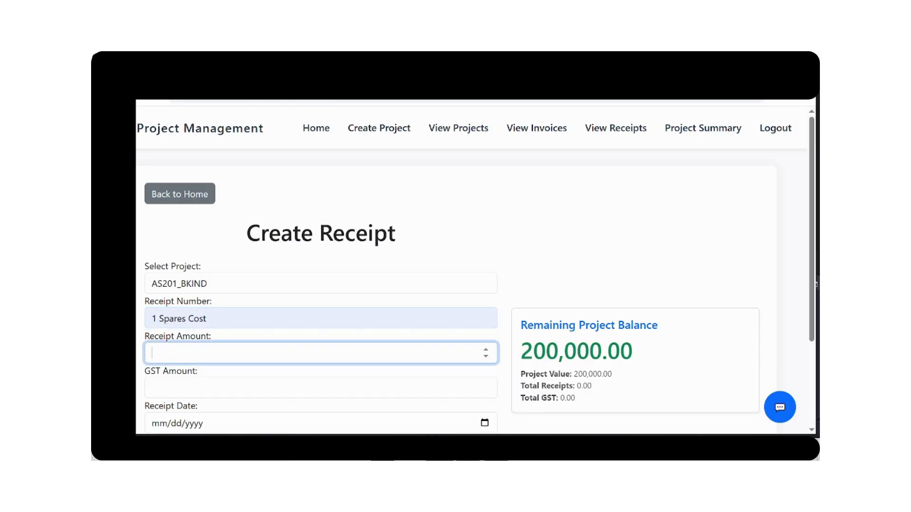
{"action": "type", "text": "40000"}
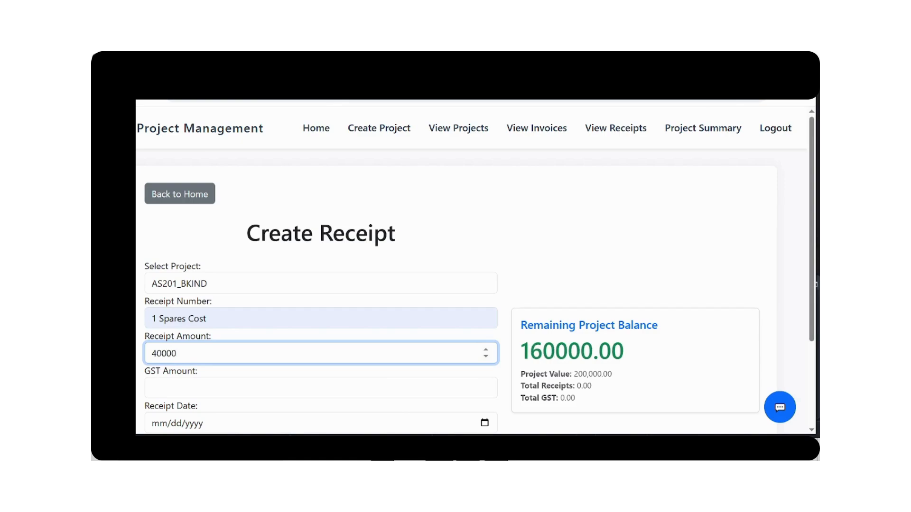
{"action": "key", "text": "Tab"}
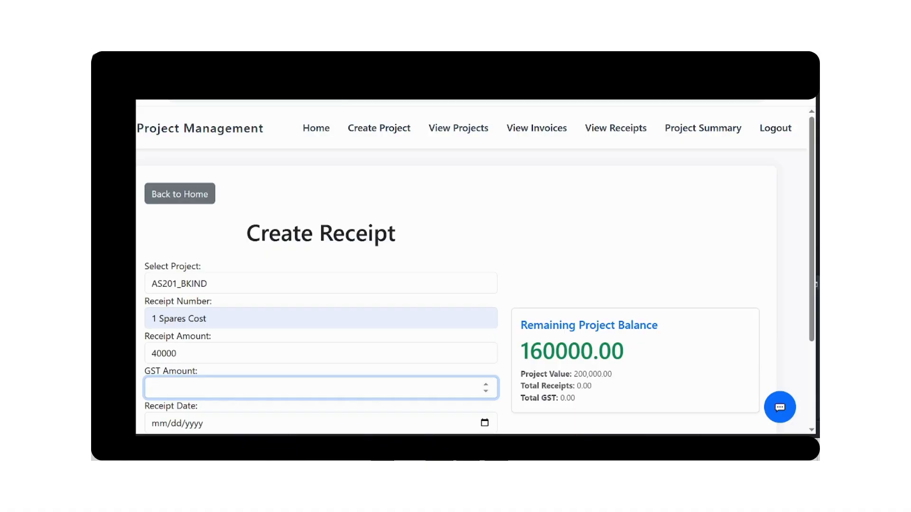
{"action": "type", "text": "0"}
{"action": "key", "text": "Tab"}
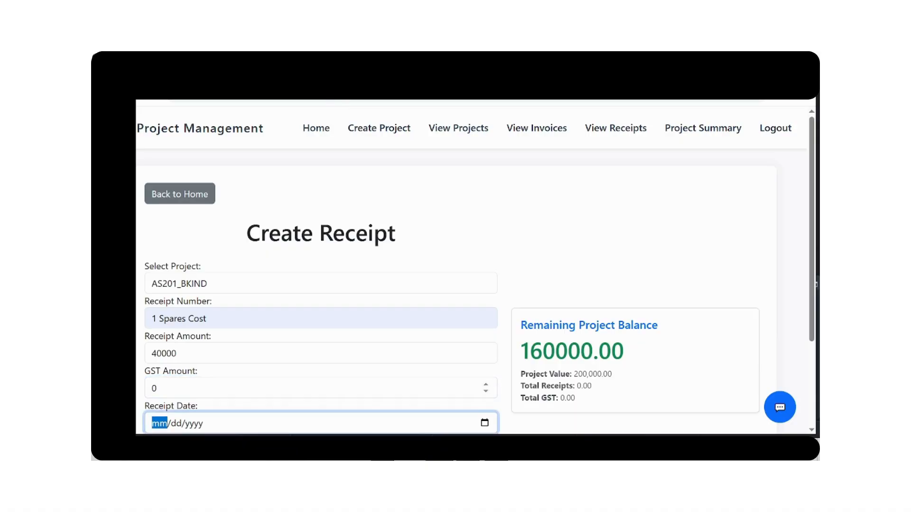
Set the receipt date to 09/23/2025 and save the receipt.
{"action": "key", "text": "Tab"}
{"action": "left_click", "coordinate": [489, 429]}
{"action": "left_click", "coordinate": [489, 428]}
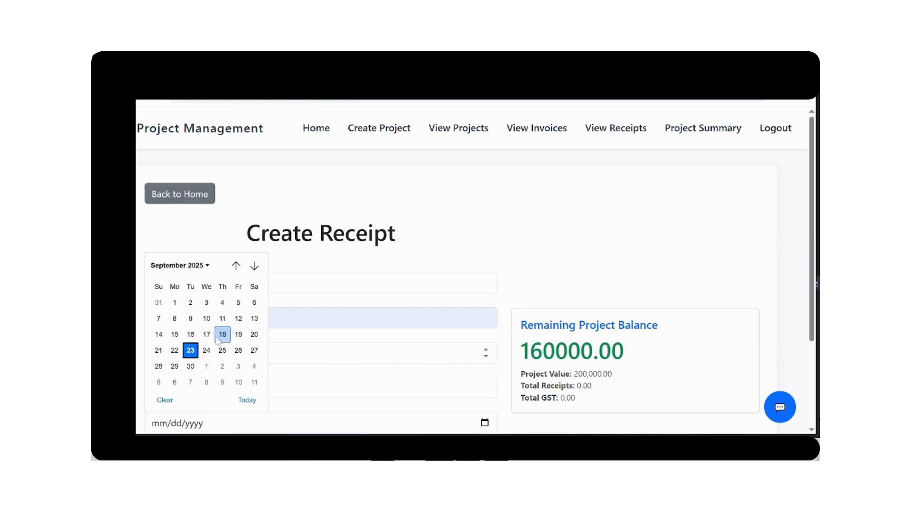
{"action": "left_click", "coordinate": [190, 350]}
{"action": "scroll", "coordinate": [195, 358], "scroll_direction": "down", "scroll_amount": 3}
{"action": "left_click", "coordinate": [167, 336]}
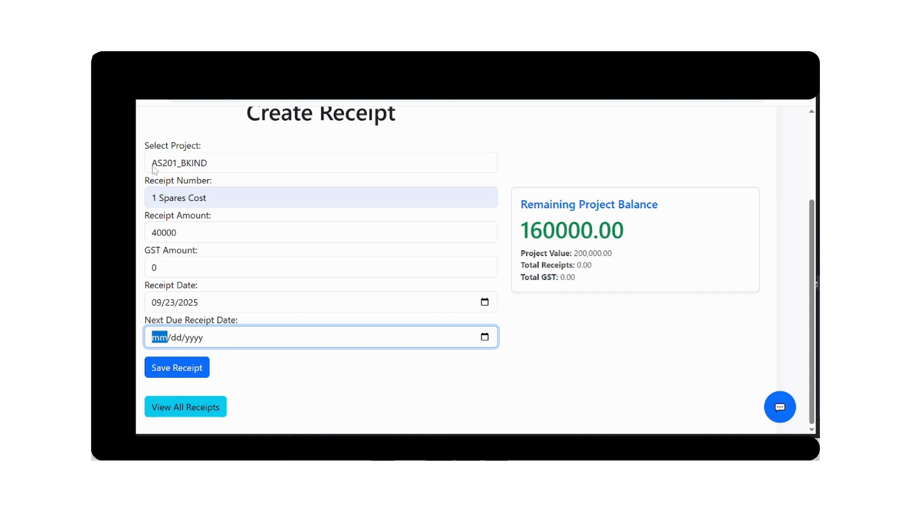
{"action": "left_click", "coordinate": [174, 368]}
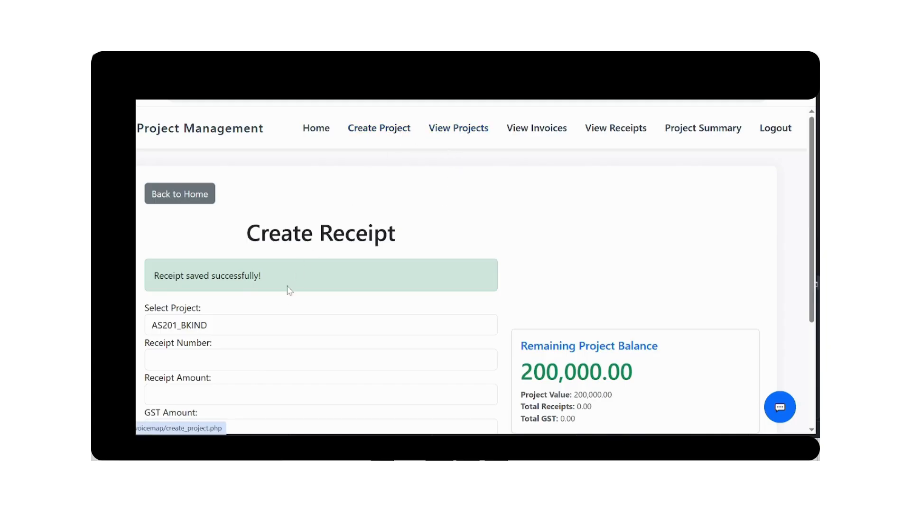
Fill in another receipt for AS201_BKIND with the number "2 Labor", amount 60000 and GST amount 0.
{"action": "left_click", "coordinate": [234, 355]}
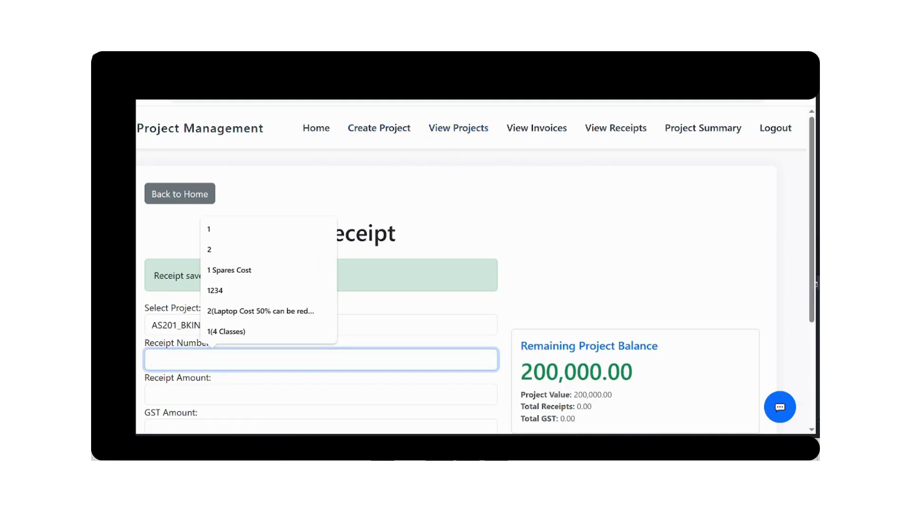
{"action": "type", "text": "2 L"}
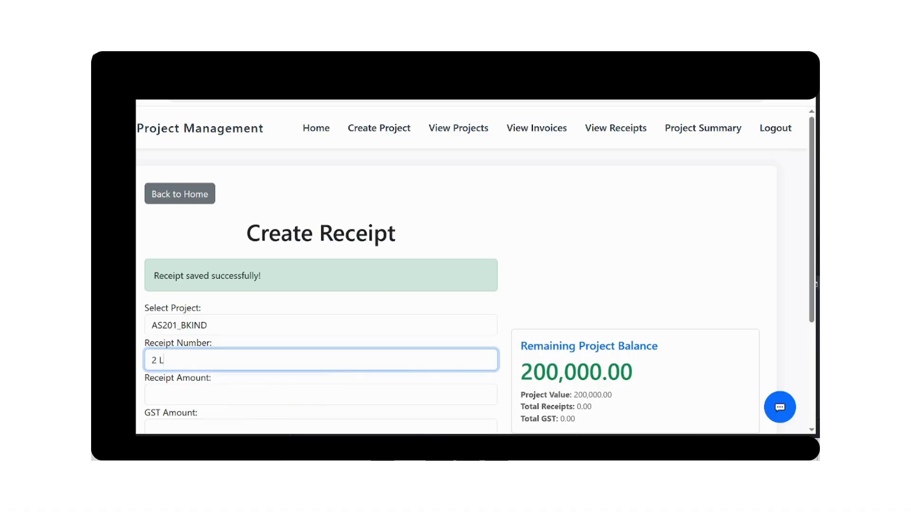
{"action": "type", "text": "abor"}
{"action": "key", "text": "Tab"}
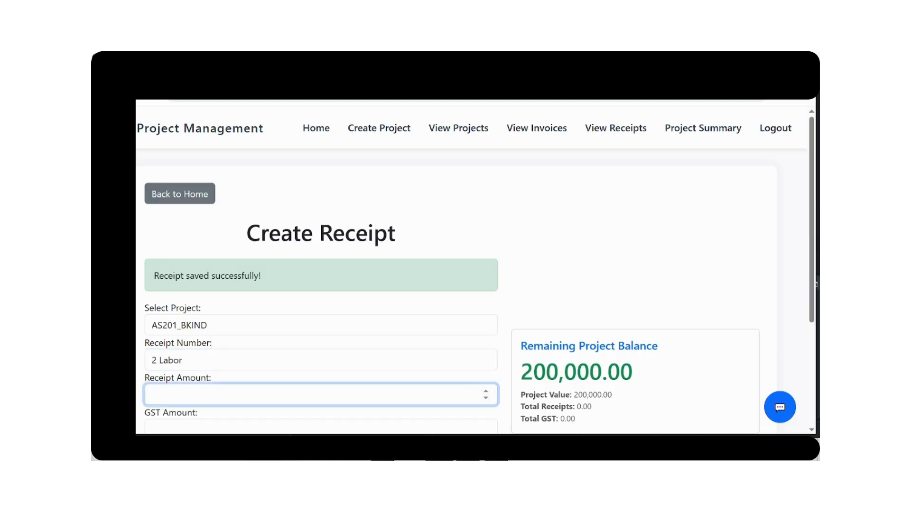
{"action": "type", "text": "60000"}
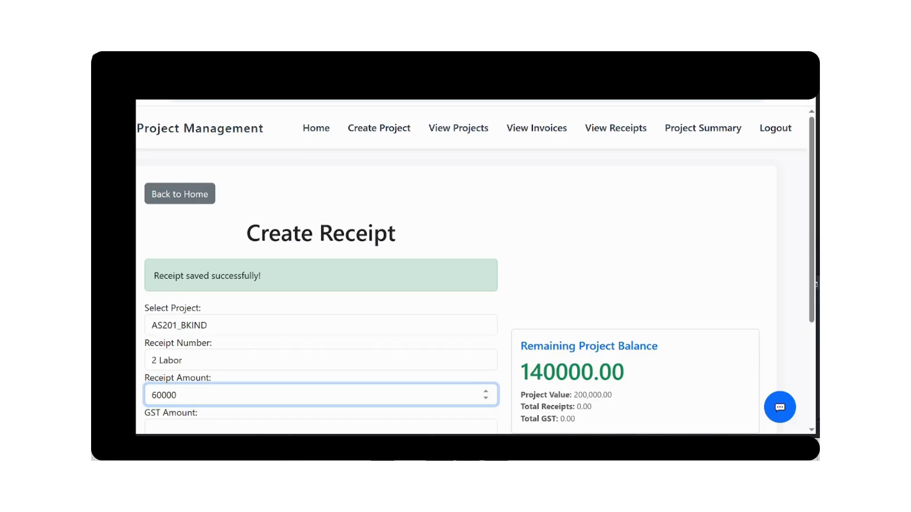
{"action": "key", "text": "Tab"}
{"action": "type", "text": "0"}
{"action": "key", "text": "Tab"}
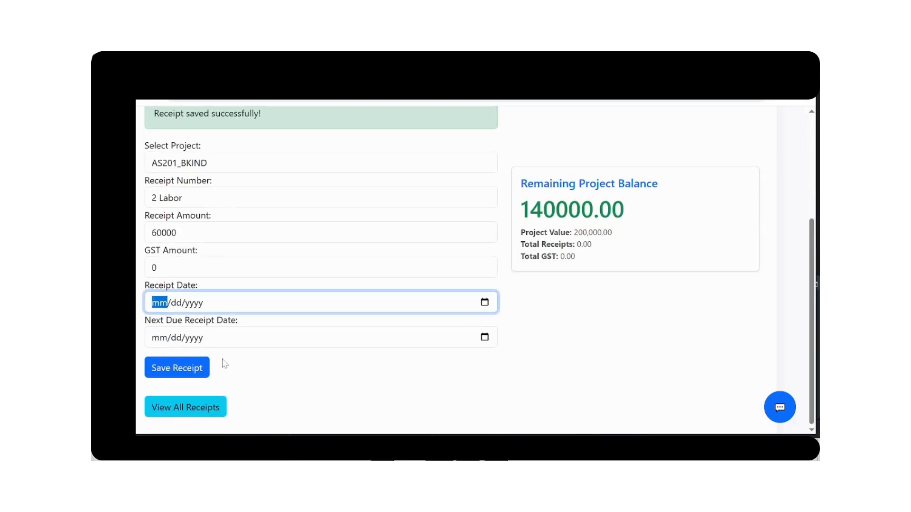
Set the receipt date to 09/26/2025 and save the receipt.
{"action": "left_click", "coordinate": [485, 304]}
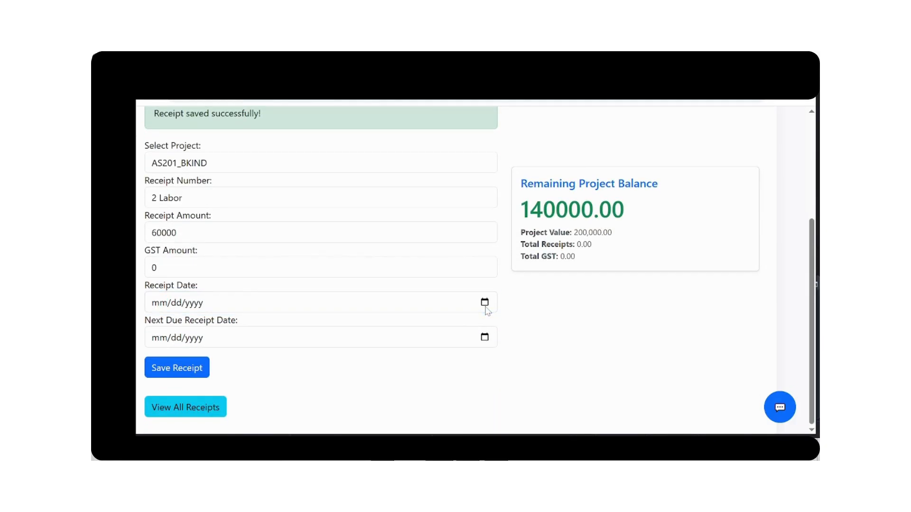
{"action": "left_click", "coordinate": [238, 232]}
{"action": "left_click", "coordinate": [176, 367]}
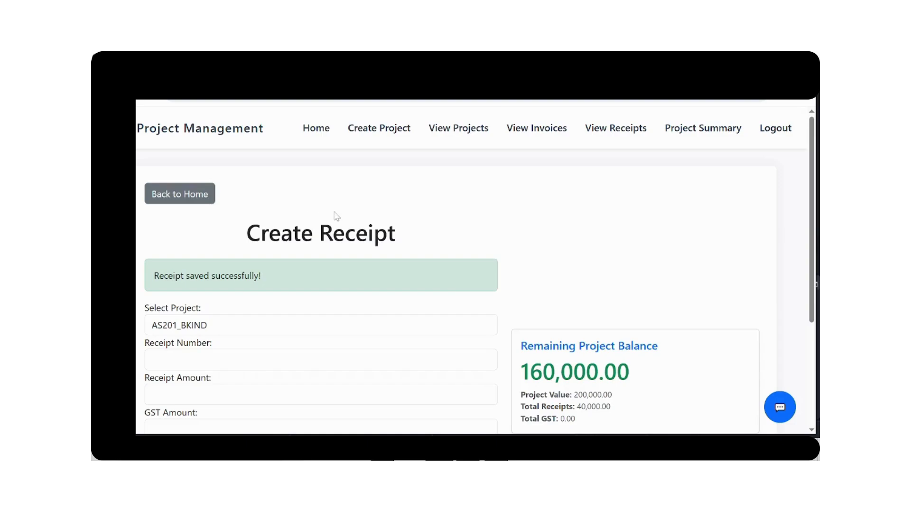
Display the project summary of AS201_BKIND for all months and check its receipts and total receipt amount.
{"action": "left_click", "coordinate": [663, 127]}
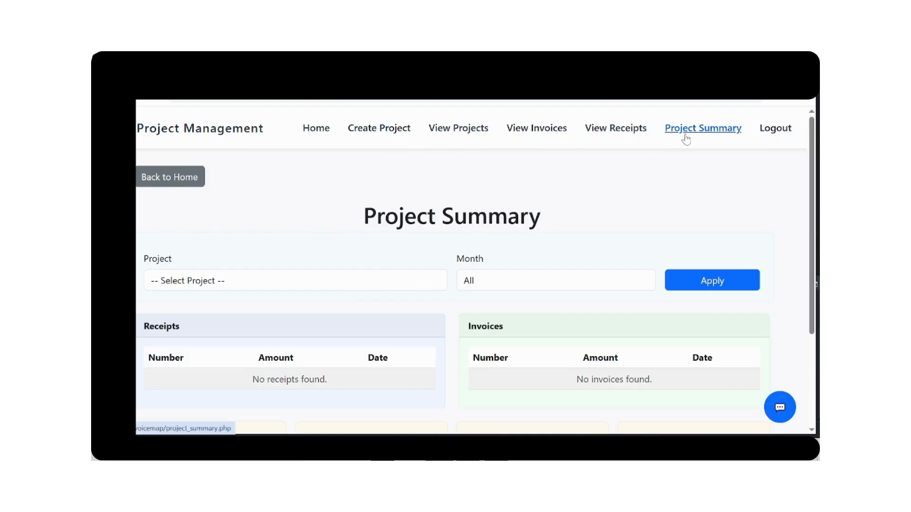
{"action": "left_click", "coordinate": [383, 285]}
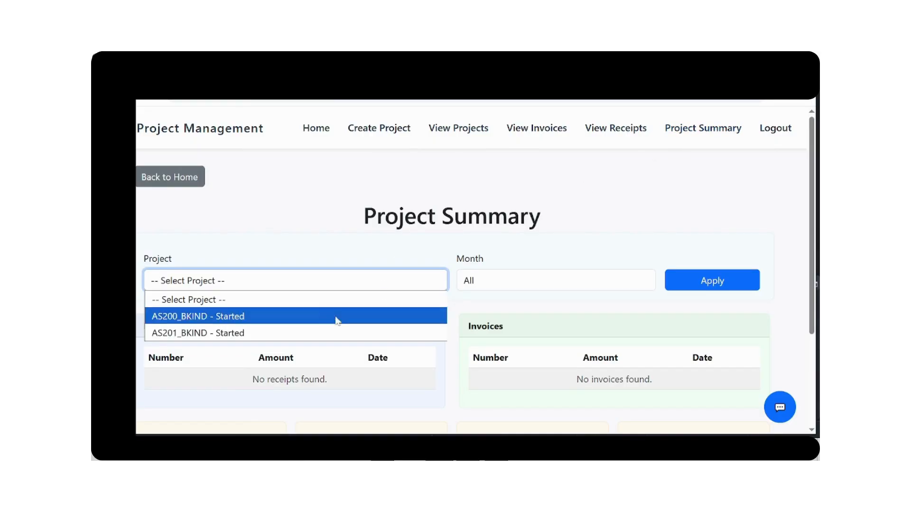
{"action": "left_click", "coordinate": [295, 333]}
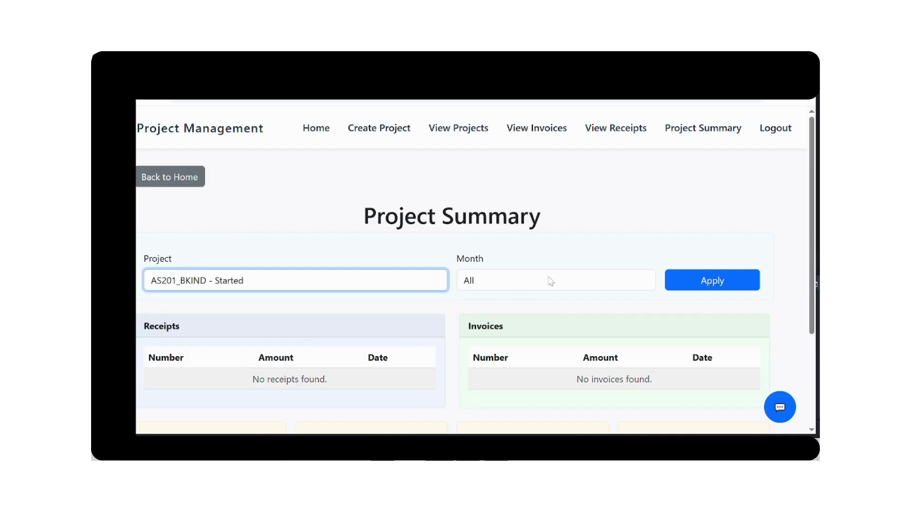
{"action": "left_click", "coordinate": [702, 288]}
{"action": "scroll", "coordinate": [704, 292], "scroll_direction": "down", "scroll_amount": 1}
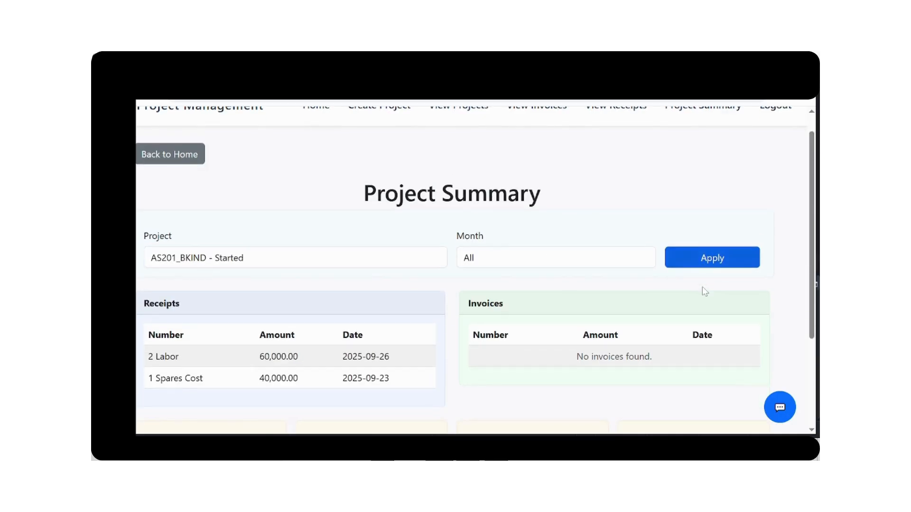
{"action": "scroll", "coordinate": [702, 291], "scroll_direction": "down", "scroll_amount": 3}
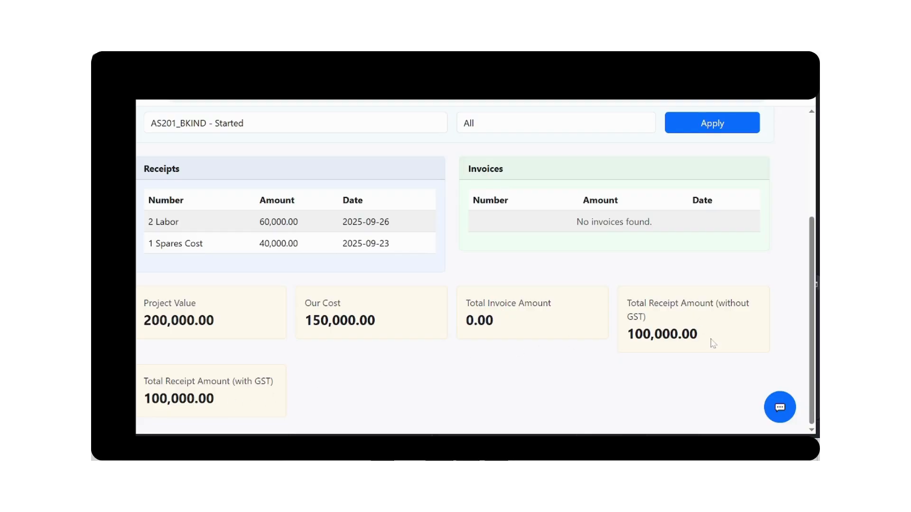
{"action": "left_click_drag", "start_coordinate": [712, 342], "coordinate": [635, 347]}
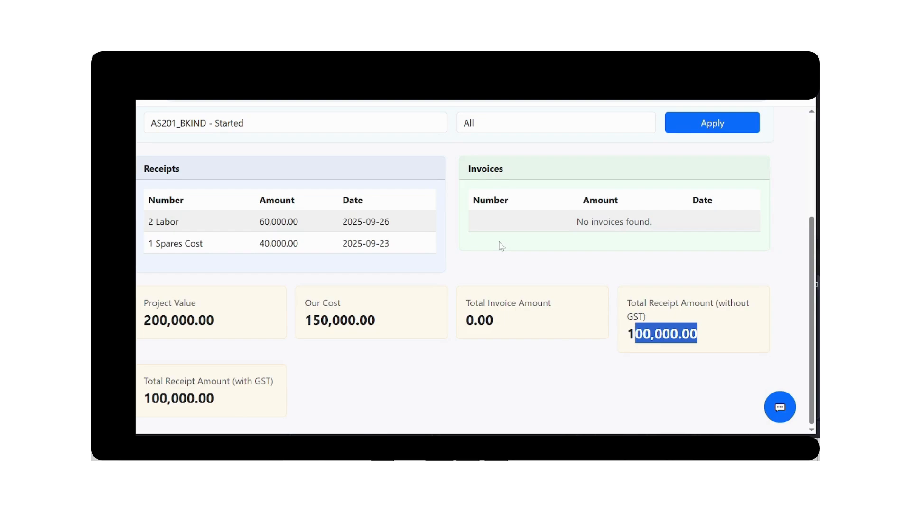
{"action": "scroll", "coordinate": [501, 246], "scroll_direction": "up", "scroll_amount": 3}
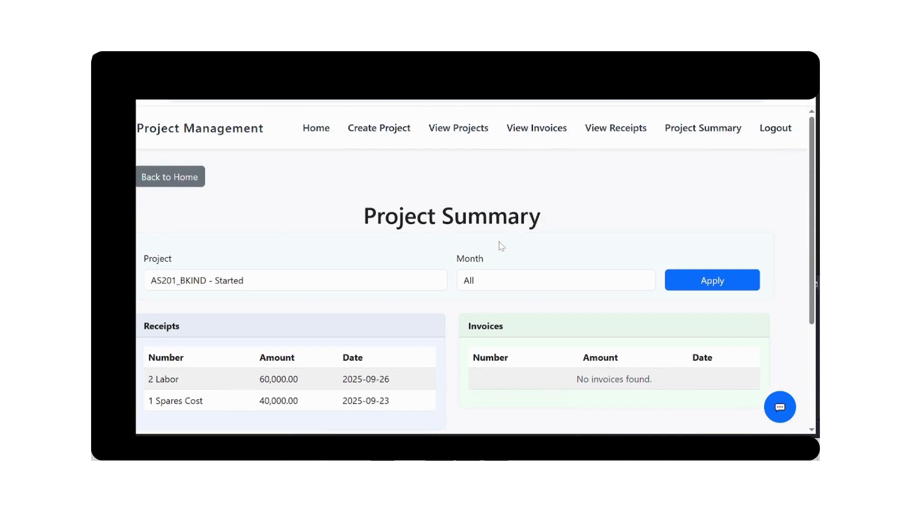
Start a new invoice for the project AS201_BKIND.
{"action": "left_click", "coordinate": [315, 128]}
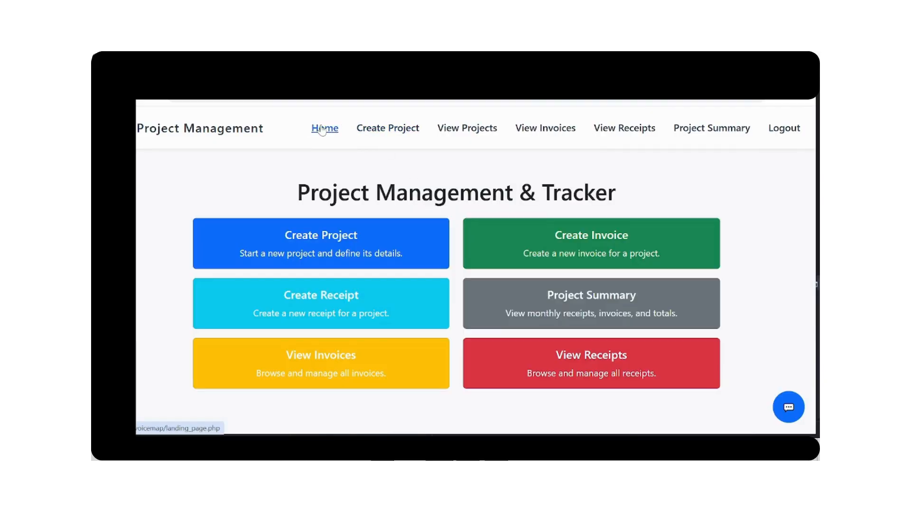
{"action": "left_click", "coordinate": [571, 246]}
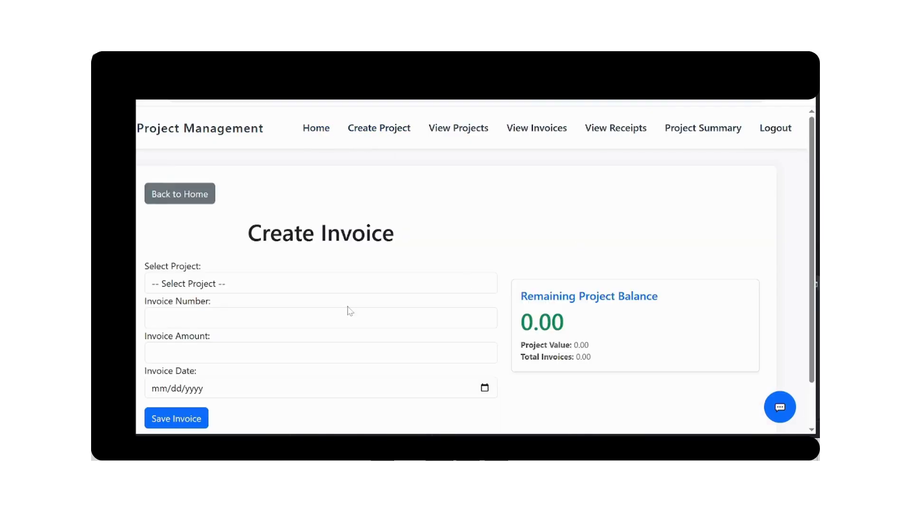
{"action": "left_click", "coordinate": [269, 288]}
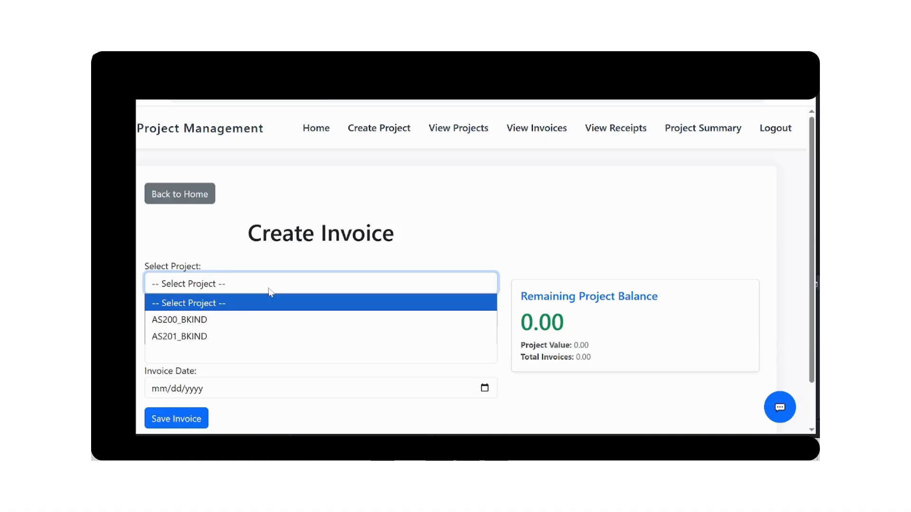
{"action": "left_click", "coordinate": [221, 337]}
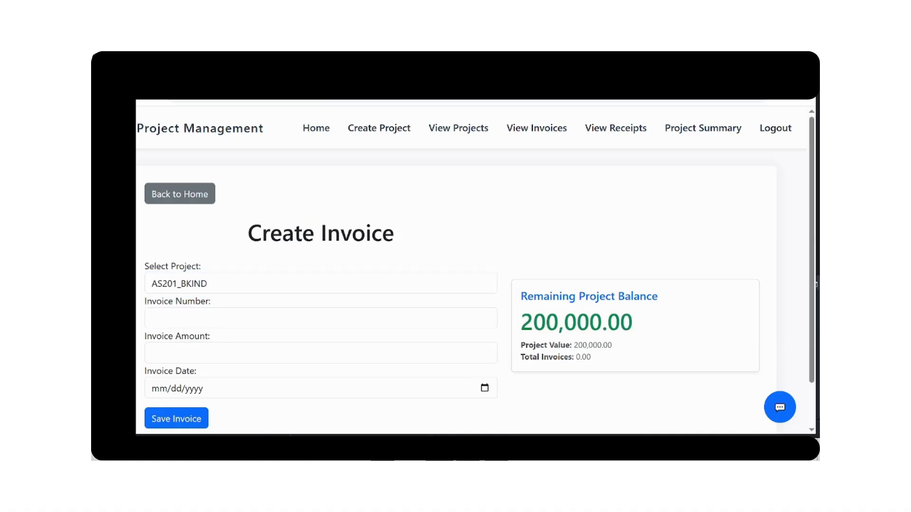
Enter "1 Spares Cost" as the invoice number and set the invoice amount to 50000.
{"action": "left_click", "coordinate": [213, 318]}
{"action": "type", "text": "1 "}
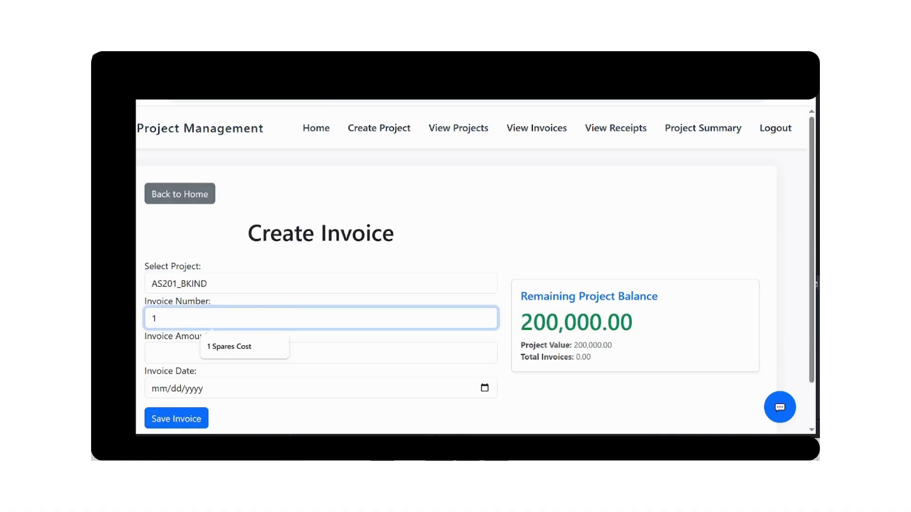
{"action": "type", "text": "Sp"}
{"action": "key", "text": "Down"}
{"action": "key", "text": "Tab"}
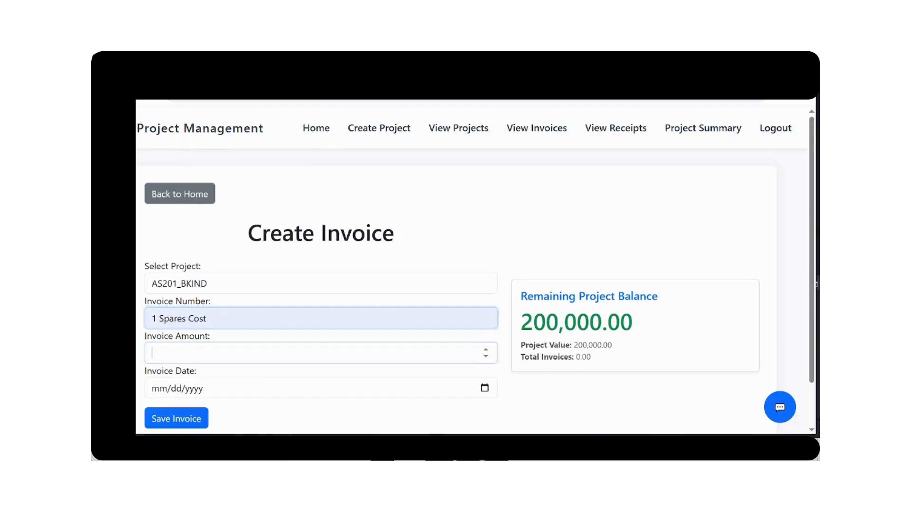
{"action": "type", "text": "500"}
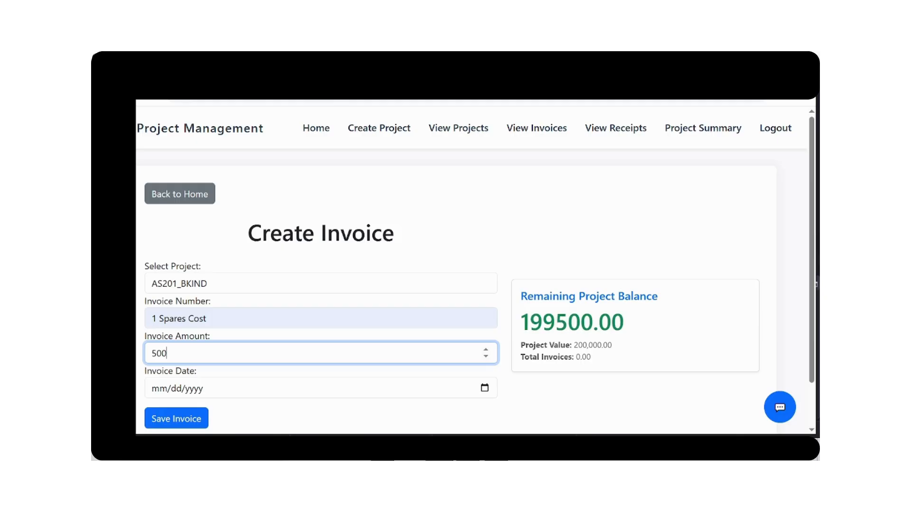
{"action": "type", "text": "00"}
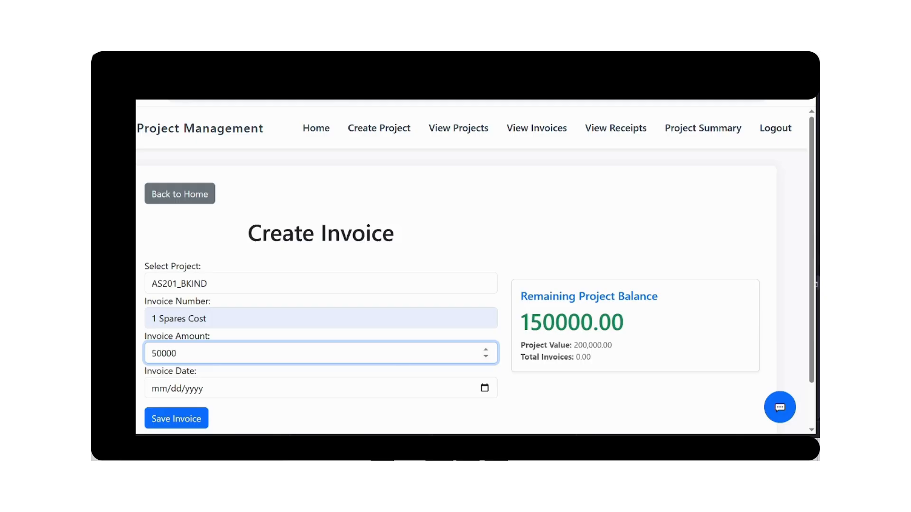
{"action": "key", "text": "Tab"}
Set the invoice date to 09/23/2025 and save the invoice.
{"action": "left_click", "coordinate": [484, 388]}
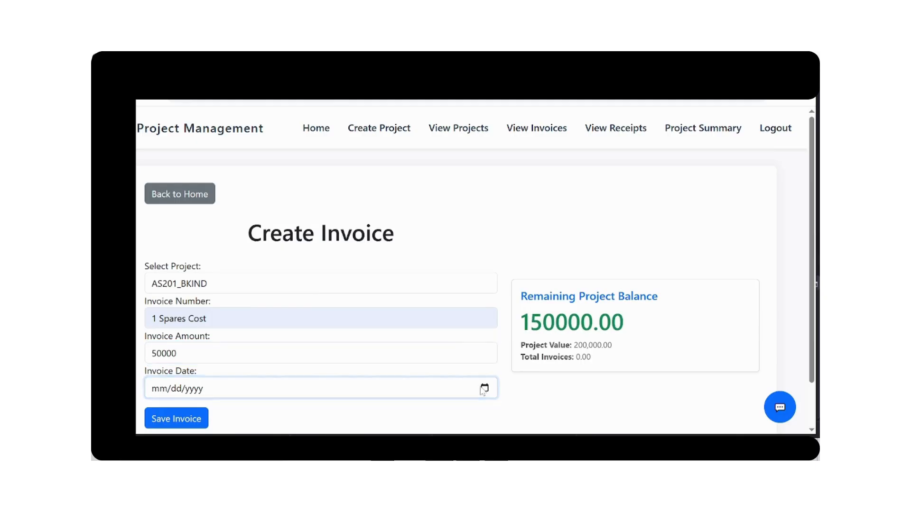
{"action": "left_click", "coordinate": [187, 317]}
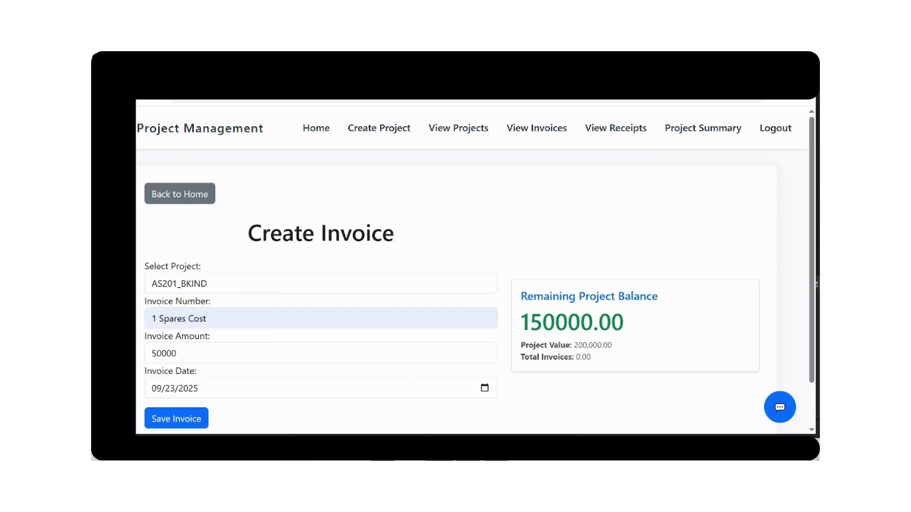
{"action": "left_click", "coordinate": [178, 422]}
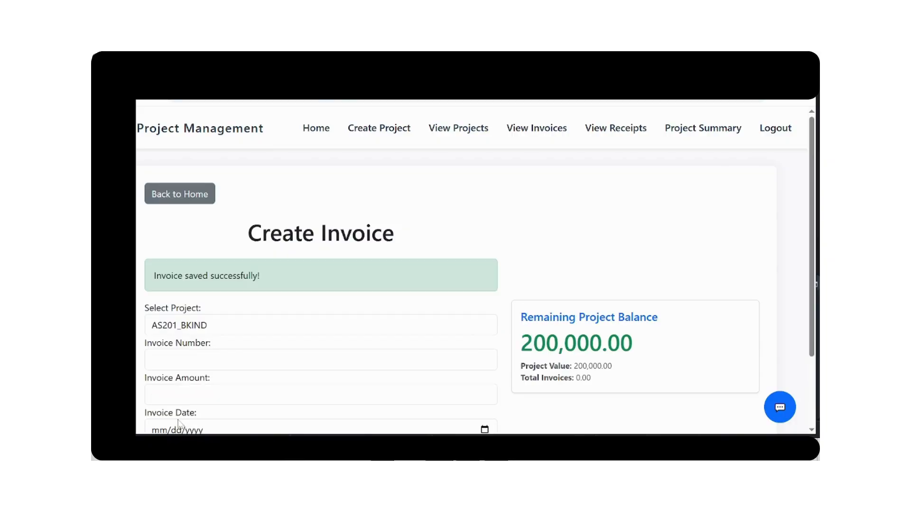
Display the project summary of AS201_BKIND again and check its invoice list and total invoice amount.
{"action": "left_click", "coordinate": [693, 137]}
{"action": "left_click", "coordinate": [372, 281]}
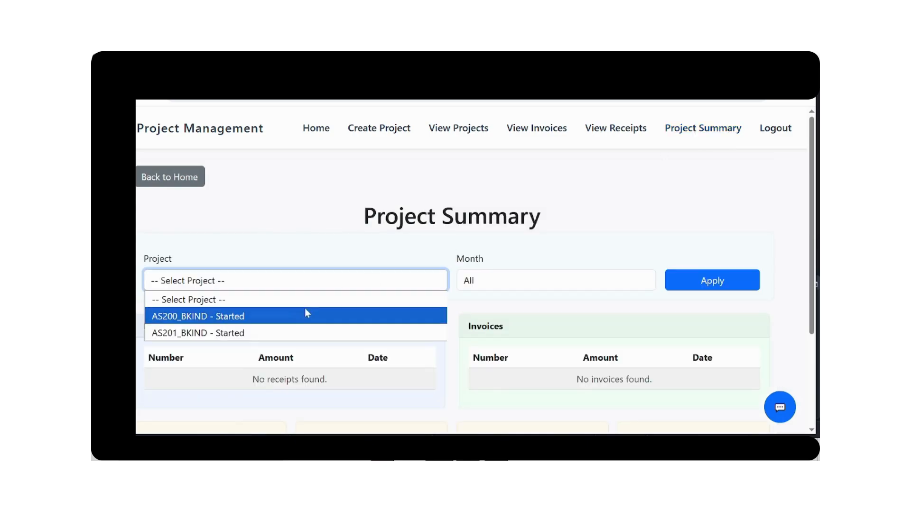
{"action": "left_click", "coordinate": [292, 327]}
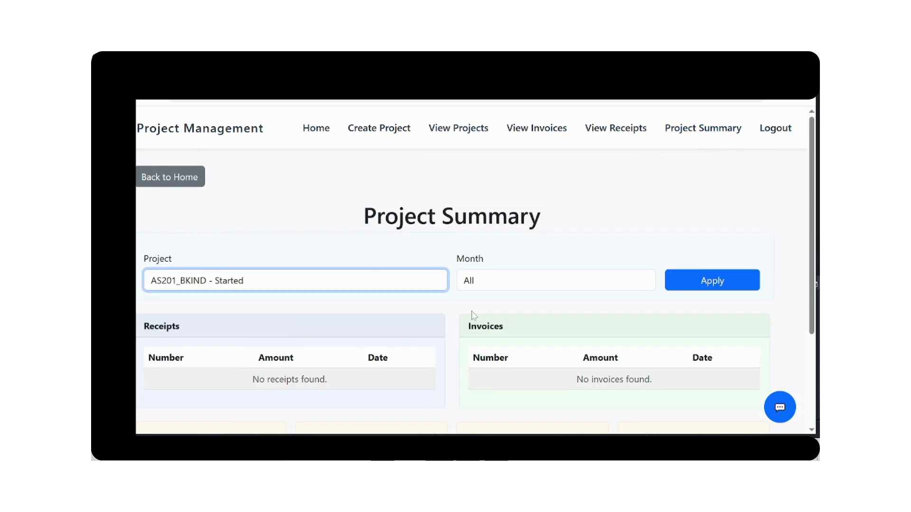
{"action": "left_click", "coordinate": [674, 284]}
{"action": "scroll", "coordinate": [674, 283], "scroll_direction": "down", "scroll_amount": 3}
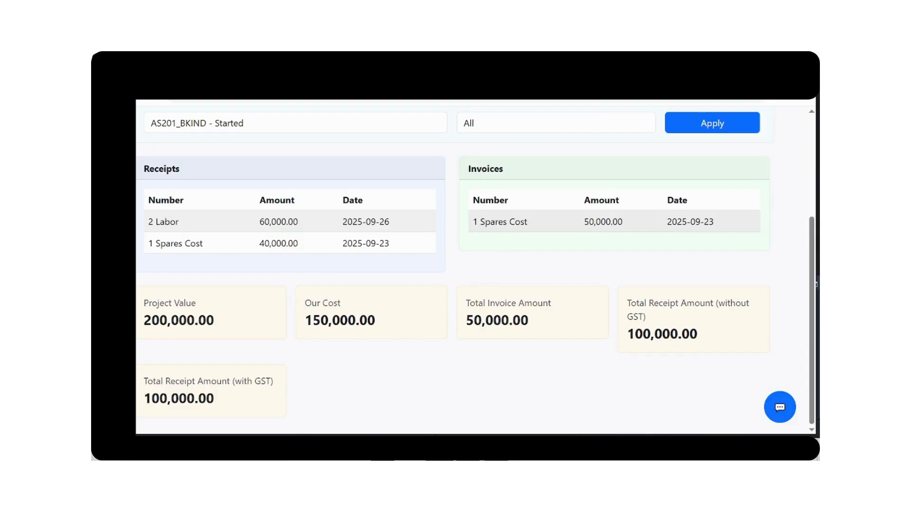
{"action": "left_click_drag", "start_coordinate": [467, 320], "coordinate": [539, 325]}
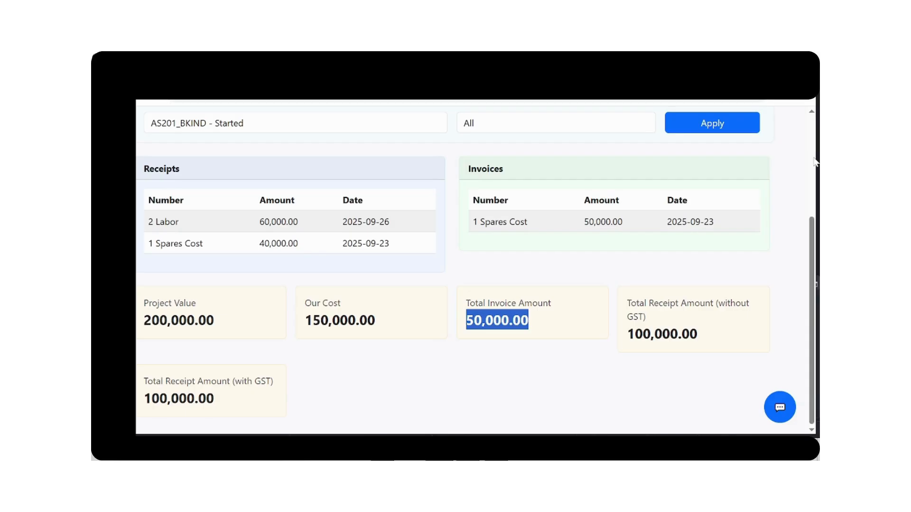
{"action": "scroll", "coordinate": [814, 161], "scroll_direction": "up", "scroll_amount": 3}
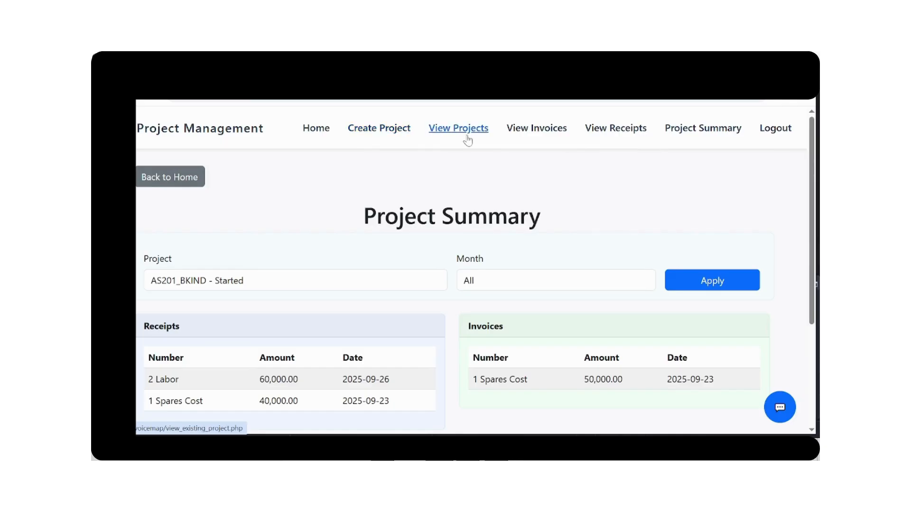
Start a new receipt for the project AS201_BKIND.
{"action": "left_click", "coordinate": [311, 129]}
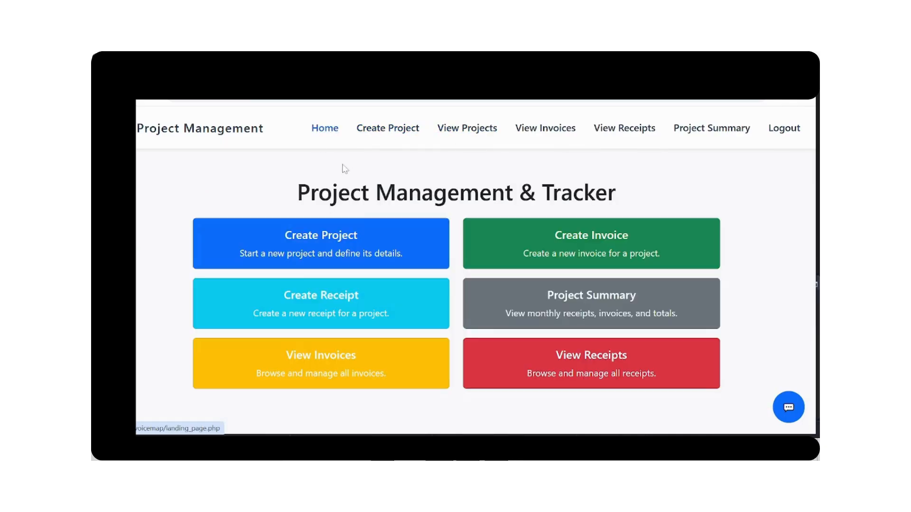
{"action": "left_click", "coordinate": [321, 296]}
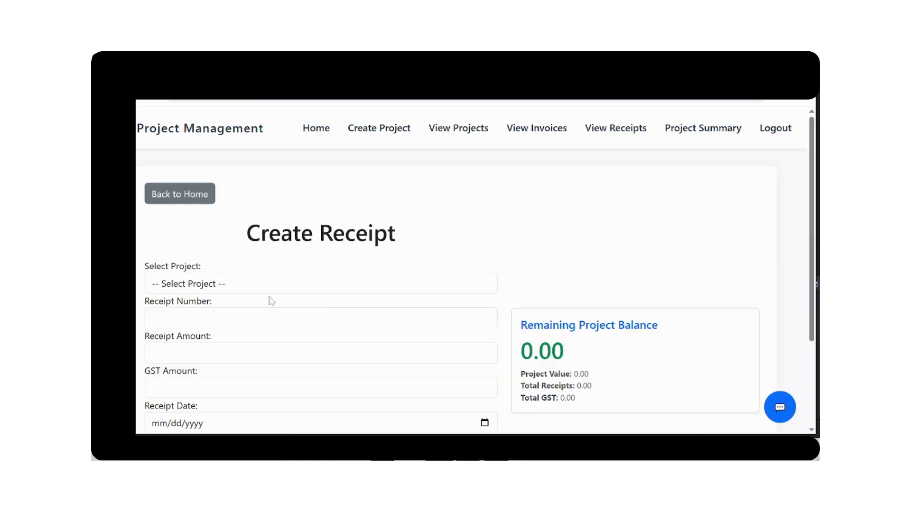
{"action": "left_click", "coordinate": [182, 287]}
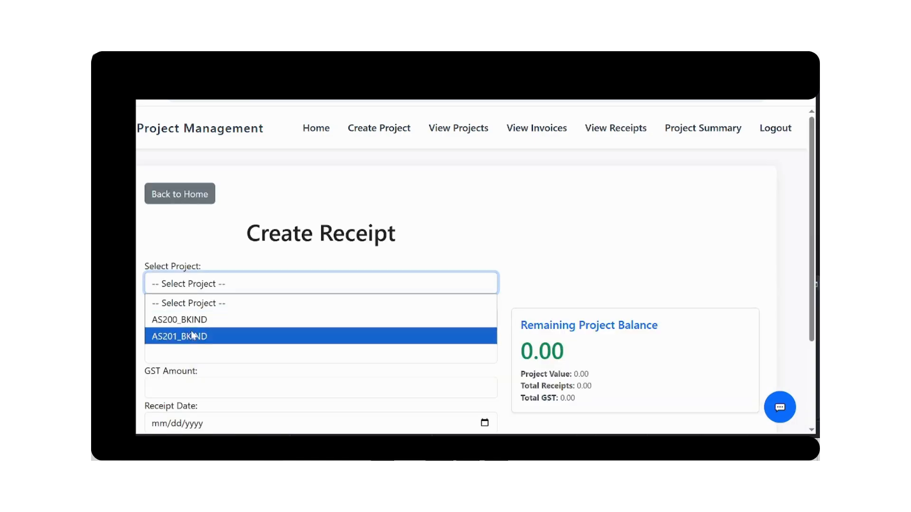
{"action": "left_click", "coordinate": [192, 335]}
Enter "3 Paint job" as the receipt number for AS201_BKIND, with a receipt amount of 10000 and a GST amount of 0.
{"action": "left_click", "coordinate": [213, 318]}
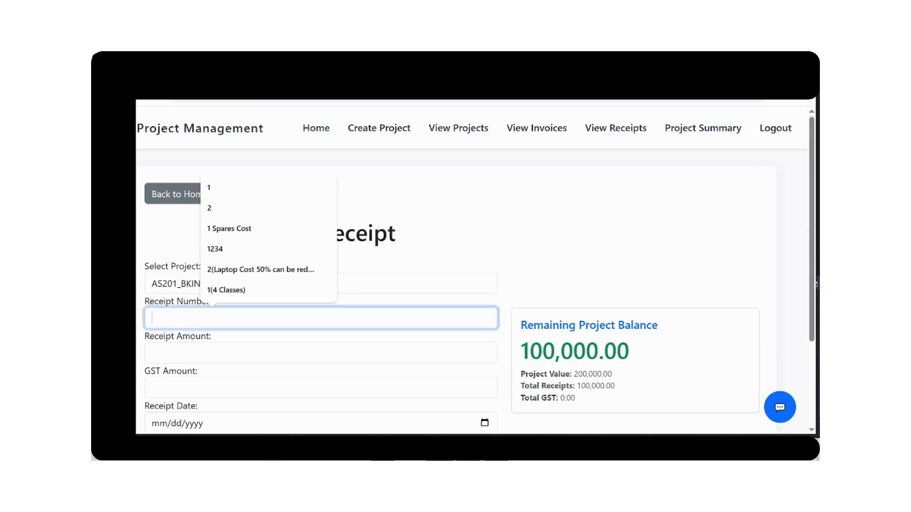
{"action": "type", "text": "3 P"}
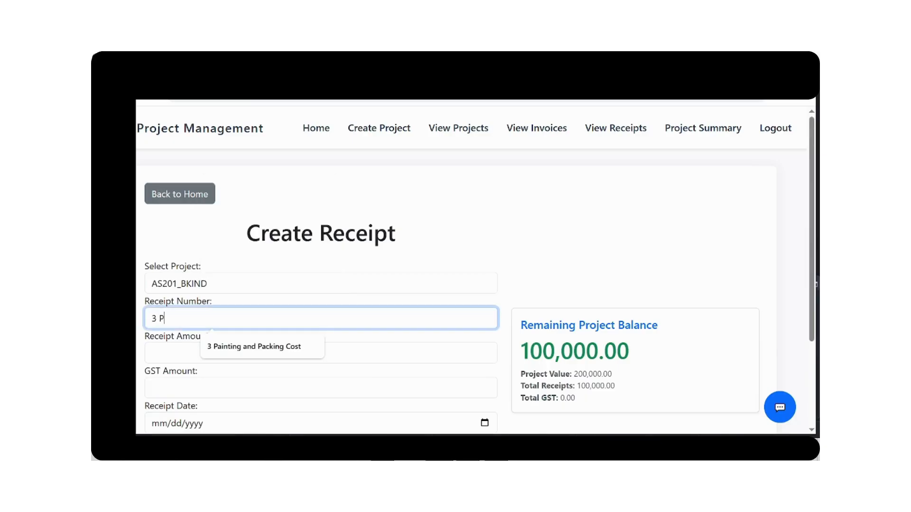
{"action": "type", "text": "aint job"}
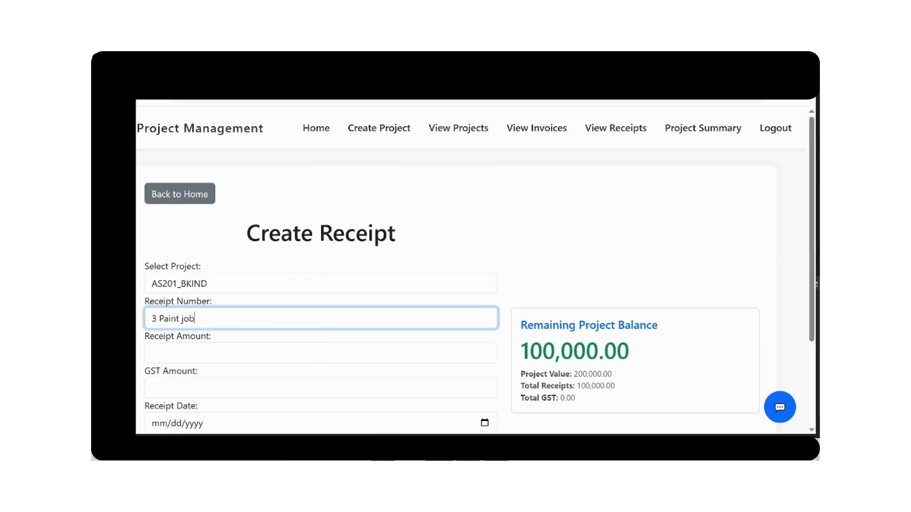
{"action": "key", "text": "Tab"}
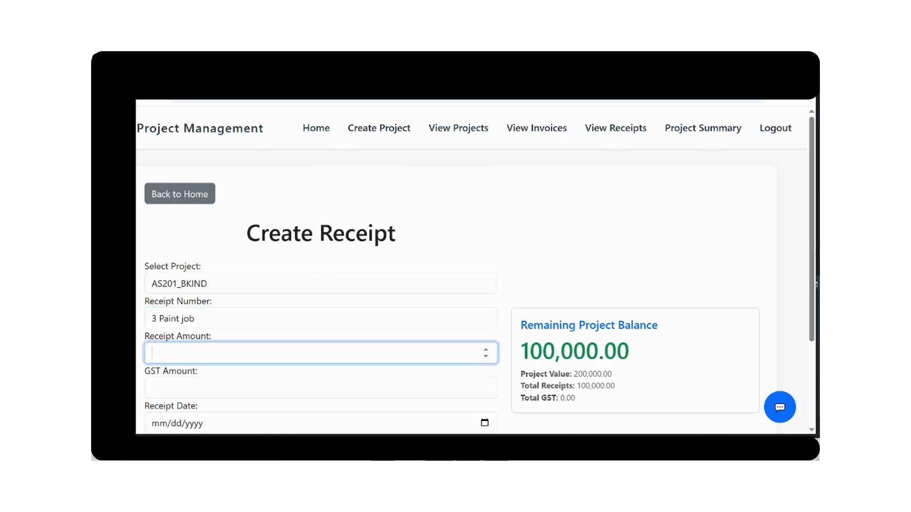
{"action": "type", "text": "10000"}
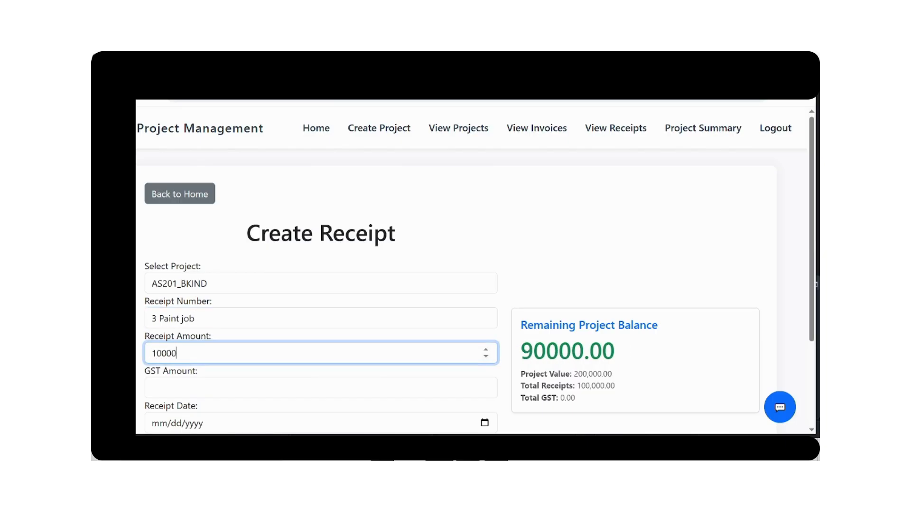
{"action": "key", "text": "Tab"}
{"action": "key", "text": "Tab"}
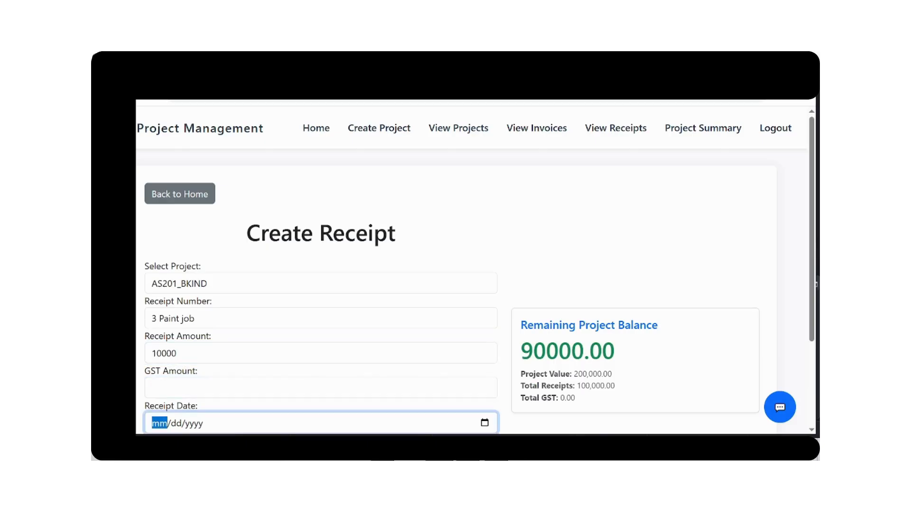
{"action": "key", "text": "shift+Tab"}
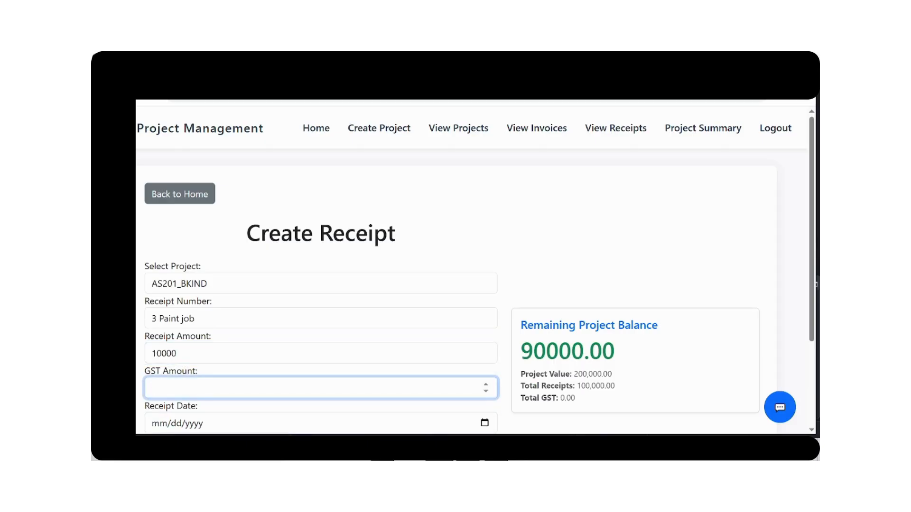
{"action": "type", "text": "0"}
{"action": "key", "text": "Tab"}
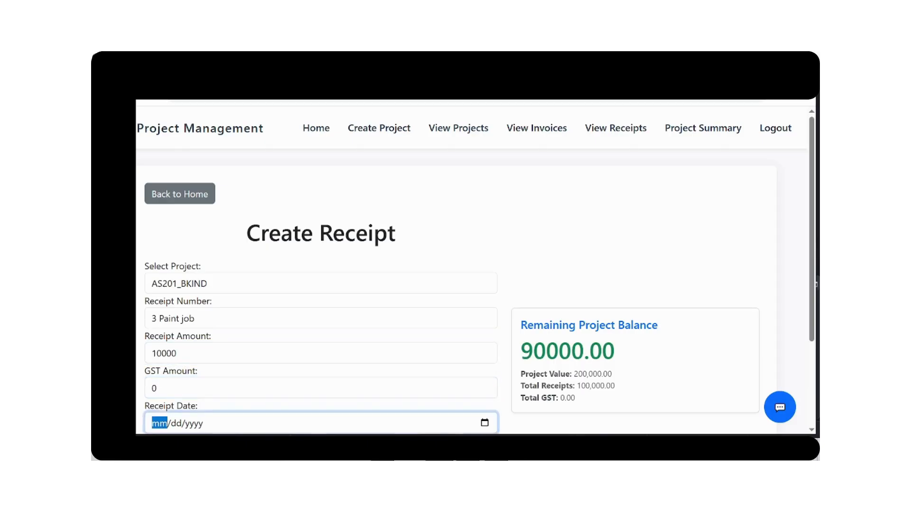
Set the receipt date to 09/27/2025 and save the receipt.
{"action": "left_click", "coordinate": [484, 424]}
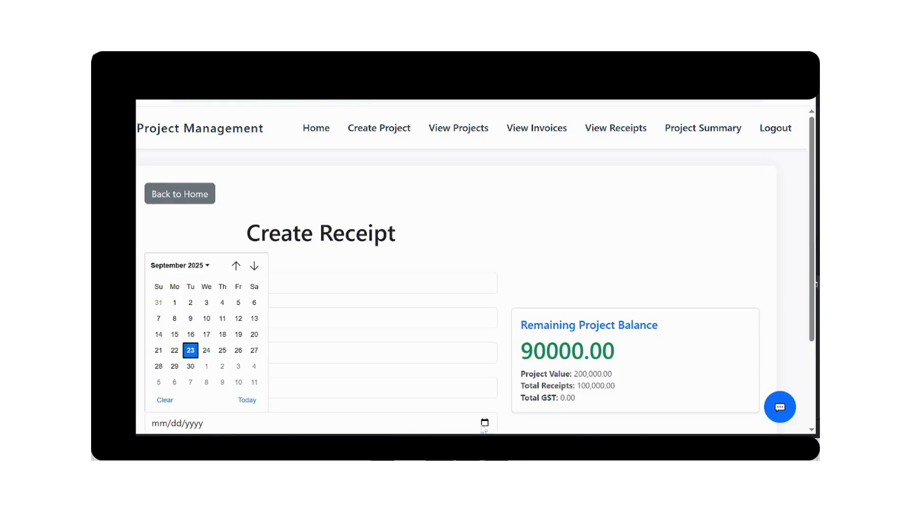
{"action": "left_click", "coordinate": [248, 353]}
{"action": "key", "text": "Tab"}
{"action": "left_click", "coordinate": [175, 368]}
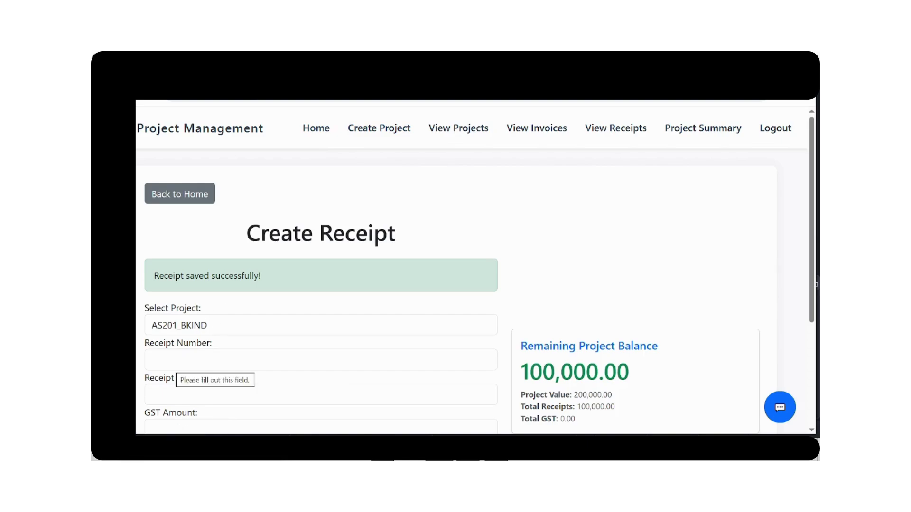
Enter "4 overhead misc" as the next receipt number, with a receipt amount of 5000 and a GST amount of 0.
{"action": "left_click", "coordinate": [176, 361]}
{"action": "type", "text": "4 ov"}
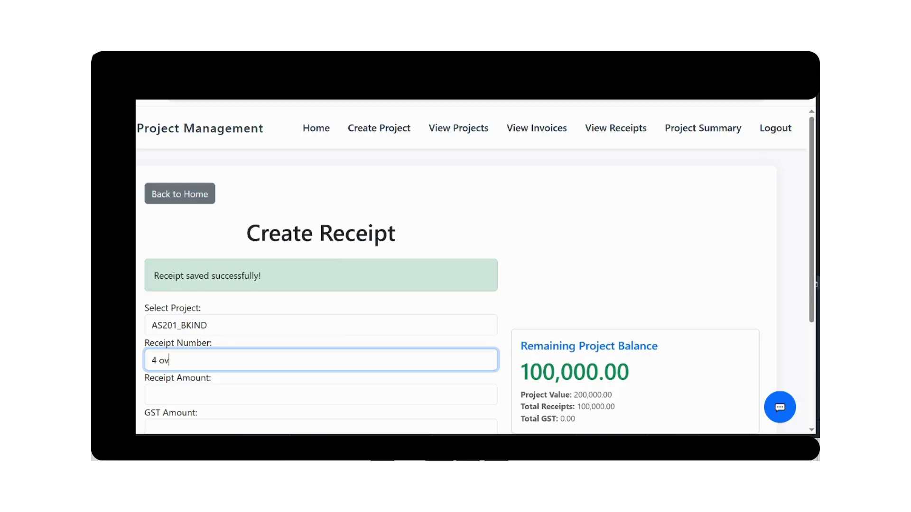
{"action": "type", "text": "erhead misc"}
{"action": "key", "text": "Tab"}
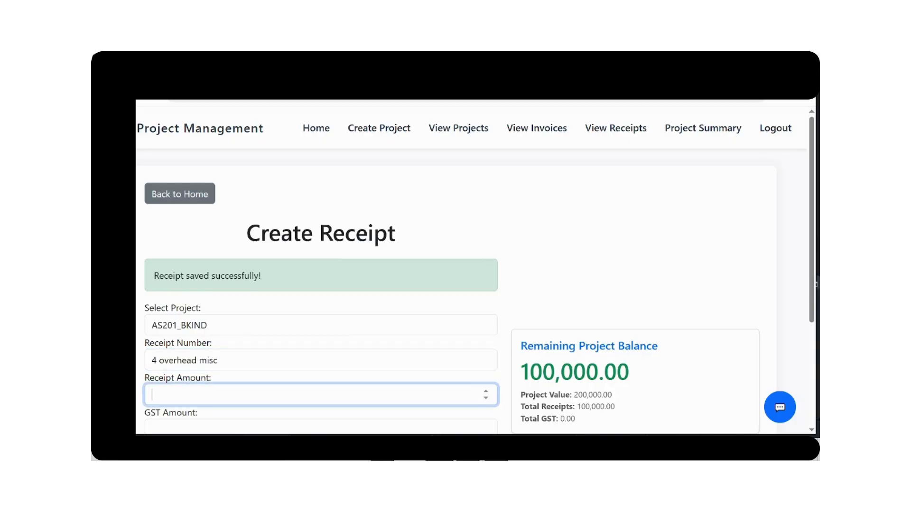
{"action": "type", "text": "5000"}
{"action": "key", "text": "Tab"}
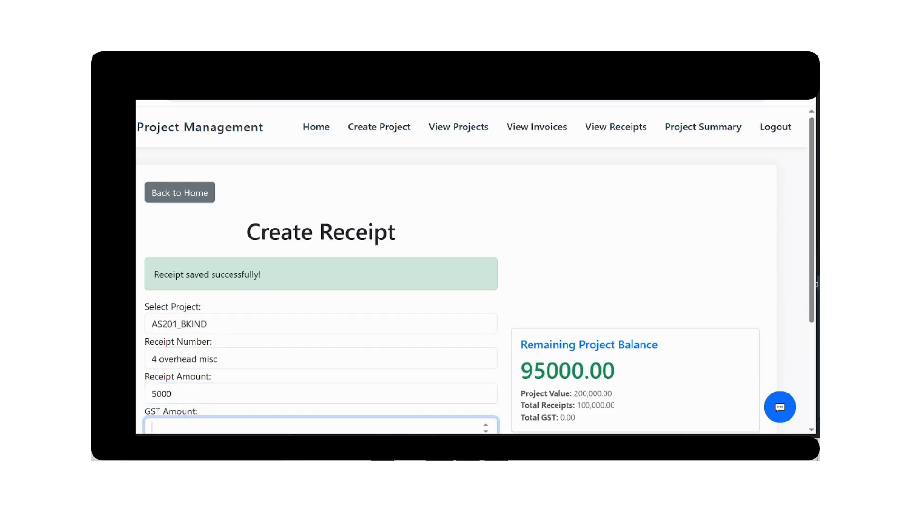
{"action": "type", "text": "0"}
{"action": "key", "text": "Tab"}
Set the receipt date to 09/25/2025 and save the overhead receipt.
{"action": "scroll", "coordinate": [172, 368], "scroll_direction": "down", "scroll_amount": 3}
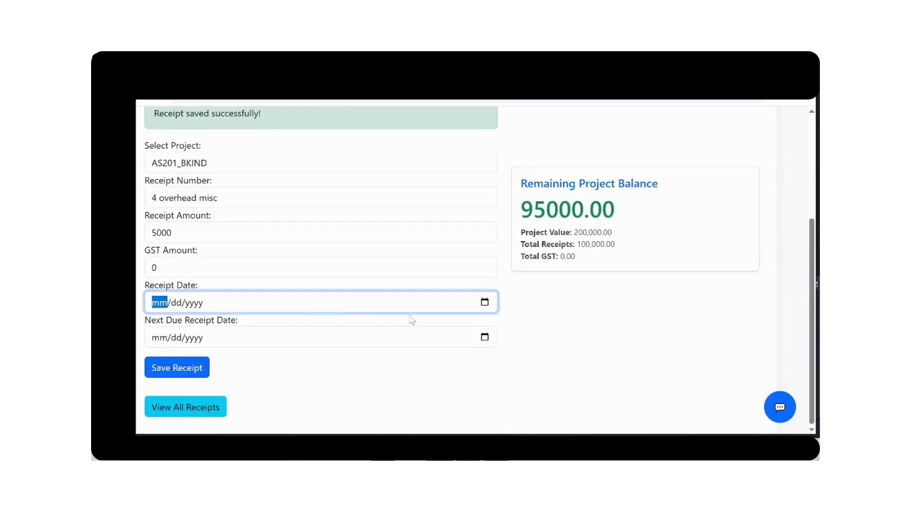
{"action": "left_click", "coordinate": [485, 302]}
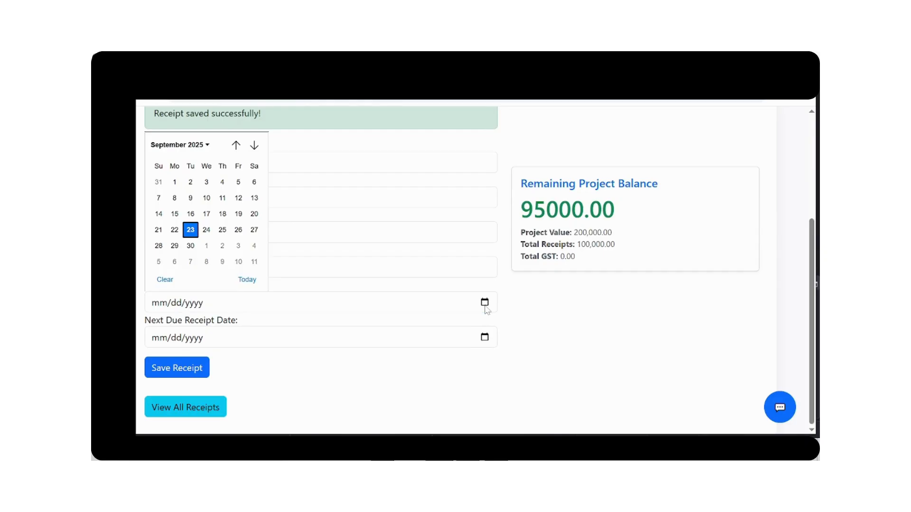
{"action": "left_click", "coordinate": [222, 229]}
{"action": "left_click", "coordinate": [168, 376]}
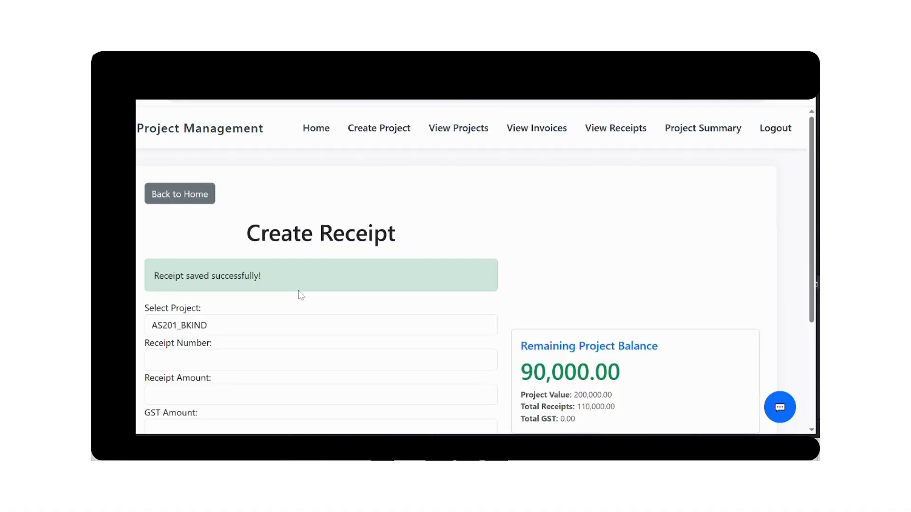
Ask the chat assistant for the receipt command format with "help receipt".
{"action": "left_click", "coordinate": [778, 407]}
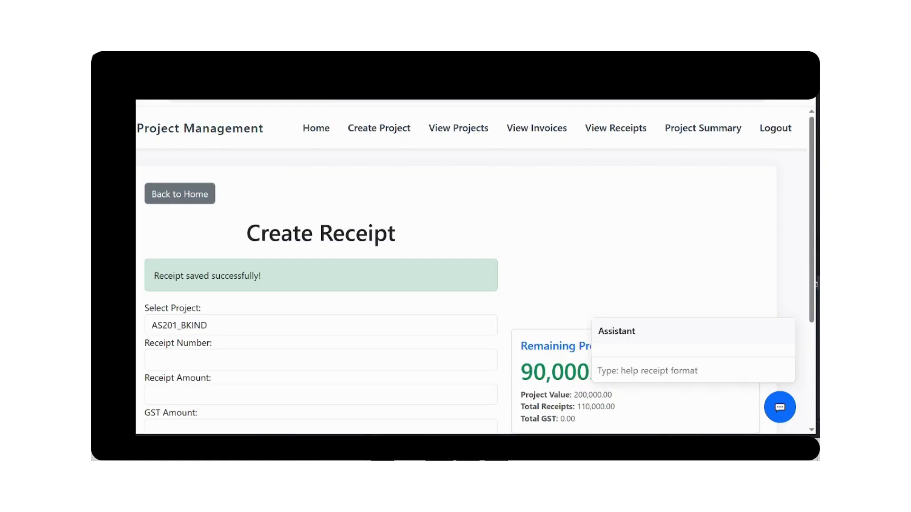
{"action": "type", "text": "help receipt"}
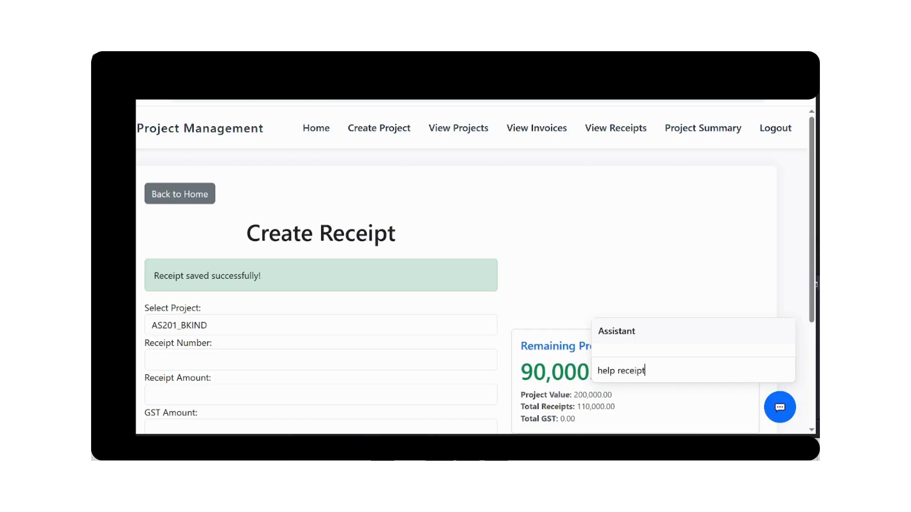
{"action": "key", "text": "Return"}
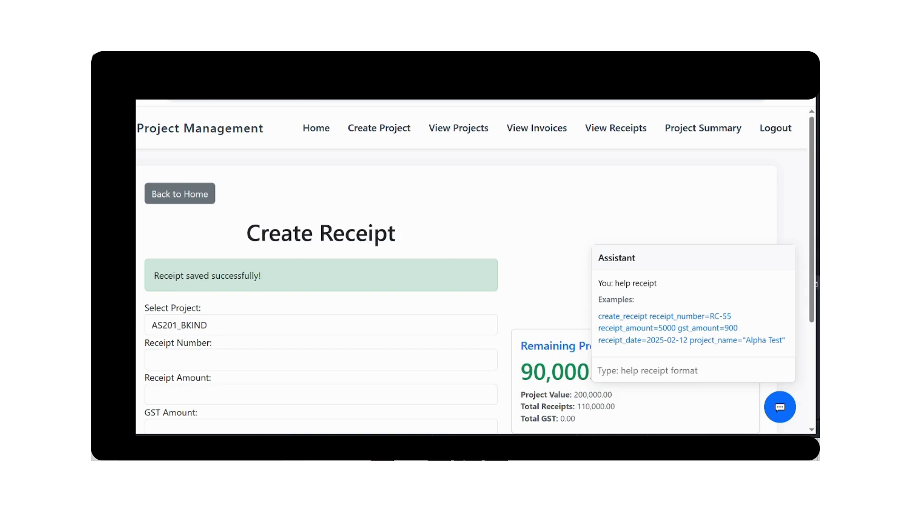
Switch to Notepad++ and change the receipt_number value in the create_receipt command to "5 out side job".
{"action": "key", "text": "alt+Tab"}
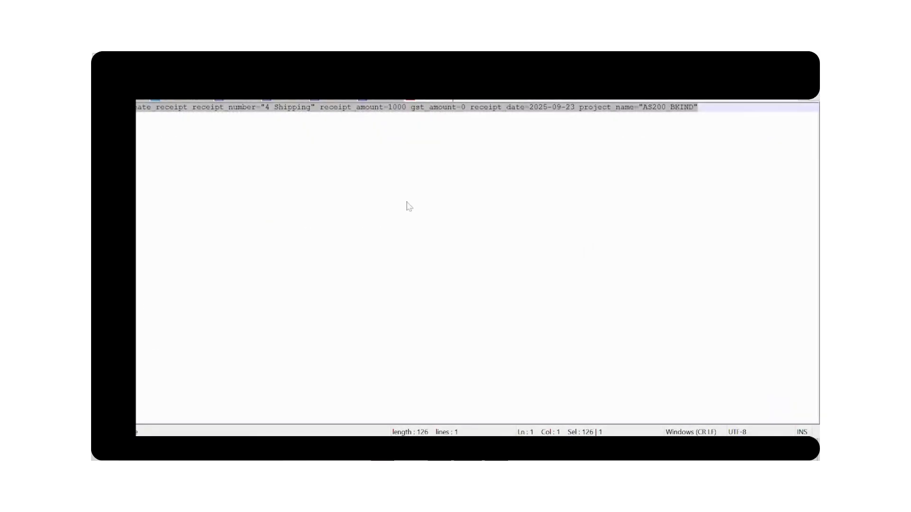
{"action": "left_click", "coordinate": [265, 108]}
{"action": "key", "text": "Delete"}
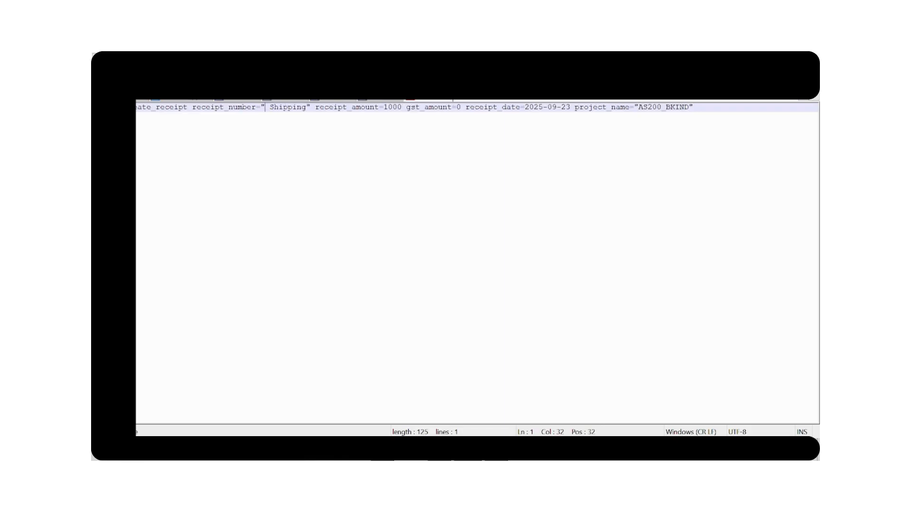
{"action": "type", "text": "5"}
{"action": "key", "text": "Right"}
{"action": "key", "text": "Left"}
{"action": "key", "text": "shift+Right"}
{"action": "key", "text": "shift+Right"}
{"action": "key", "text": "shift+Right"}
{"action": "key", "text": "shift+Right"}
{"action": "key", "text": "shift+Right"}
{"action": "key", "text": "shift+Right"}
{"action": "key", "text": "shift+Right"}
{"action": "key", "text": "shift+Right"}
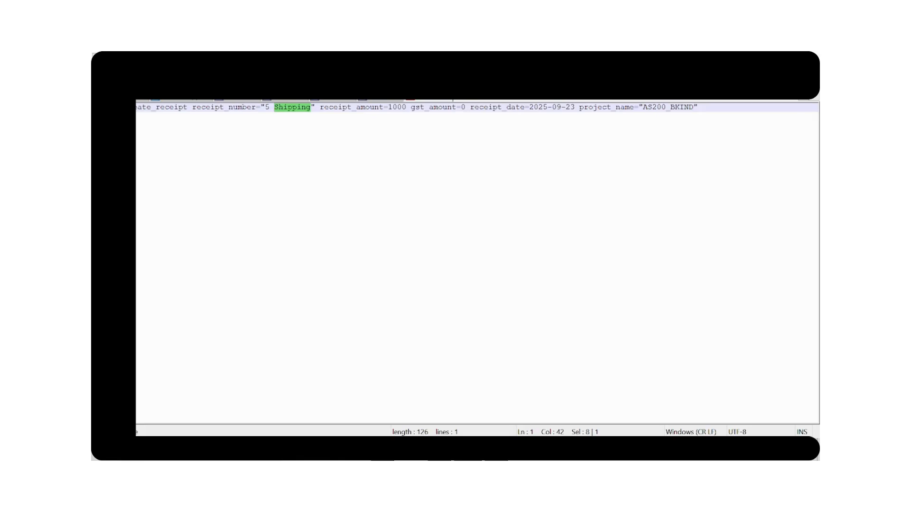
{"action": "type", "text": "D"}
{"action": "key", "text": "BackSpace"}
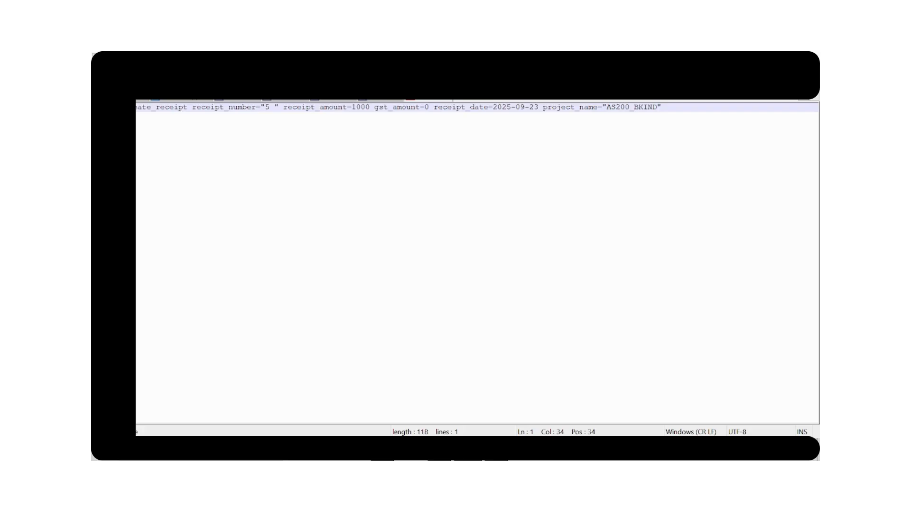
{"action": "type", "text": "out s"}
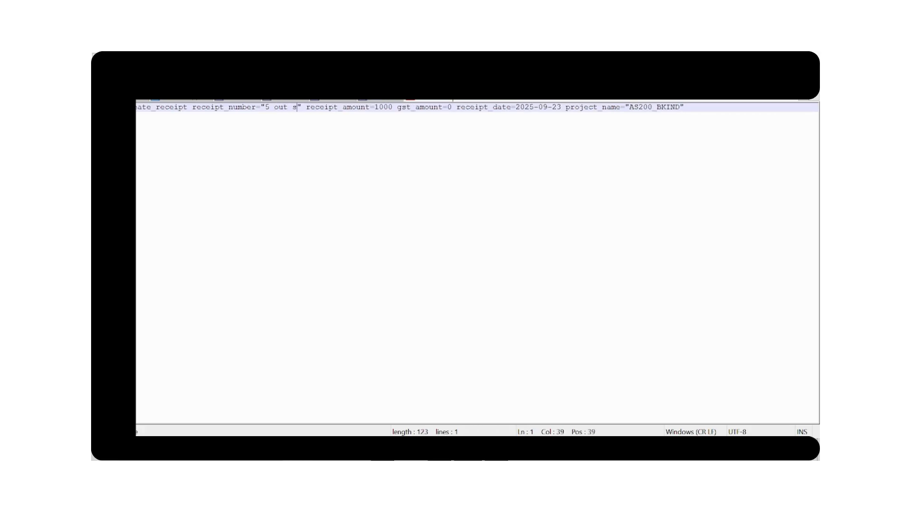
{"action": "type", "text": "ide "}
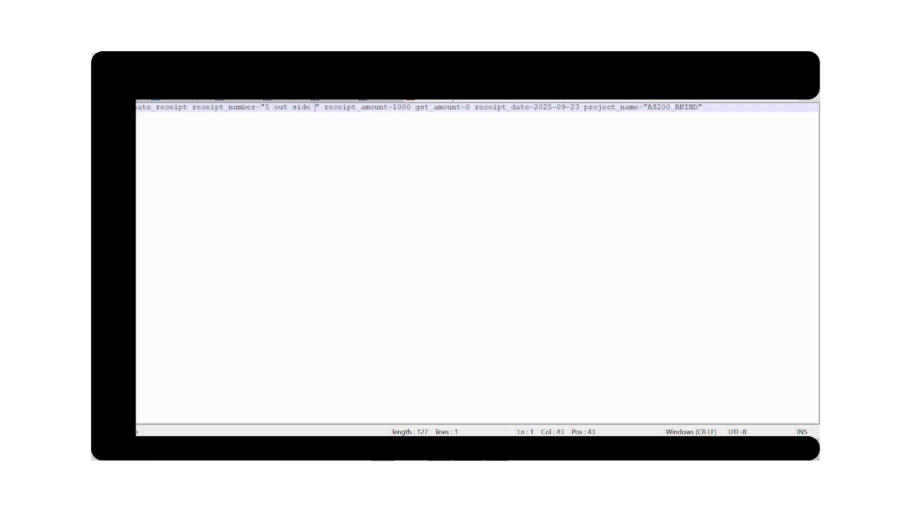
{"action": "type", "text": "job"}
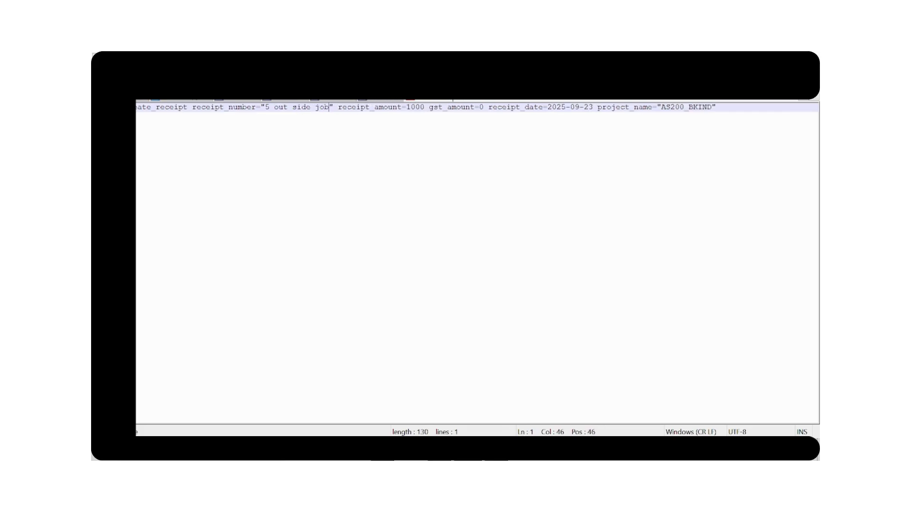
Set receipt_amount to 20000 and project_name to "AS201_BKIND" in the create_receipt command.
{"action": "left_click", "coordinate": [411, 106]}
{"action": "key", "text": "BackSpace"}
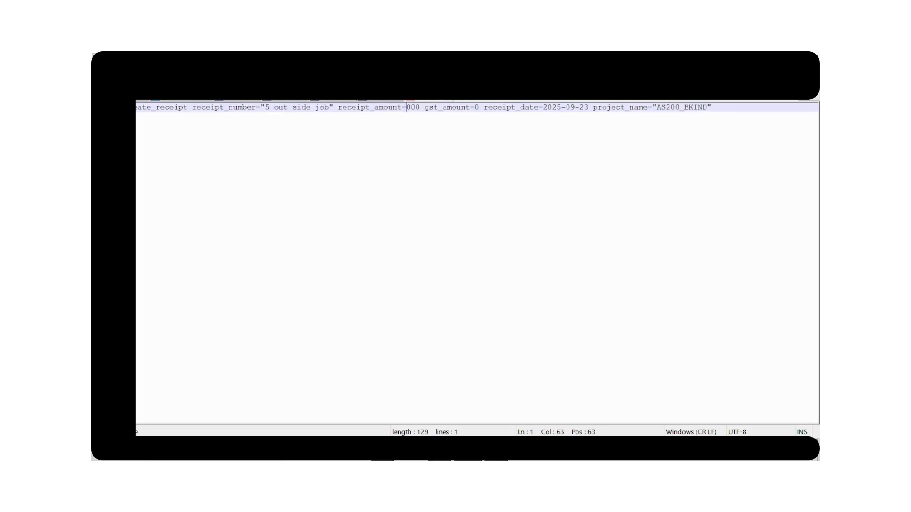
{"action": "type", "text": "20"}
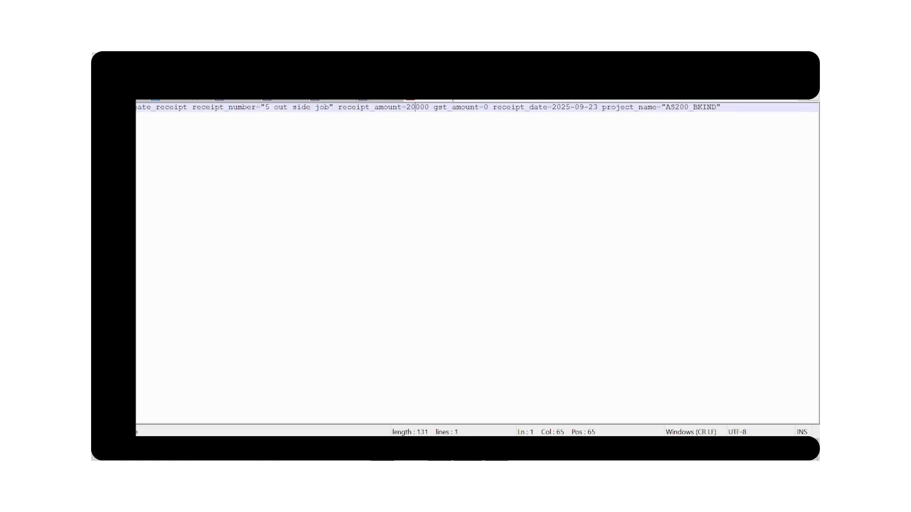
{"action": "left_click", "coordinate": [689, 108]}
{"action": "key", "text": "BackSpace"}
{"action": "type", "text": "1"}
Copy the whole create_receipt command, switch back to Chrome and submit it to the chat assistant.
{"action": "key", "text": "ctrl+a"}
{"action": "key", "text": "alt+Tab"}
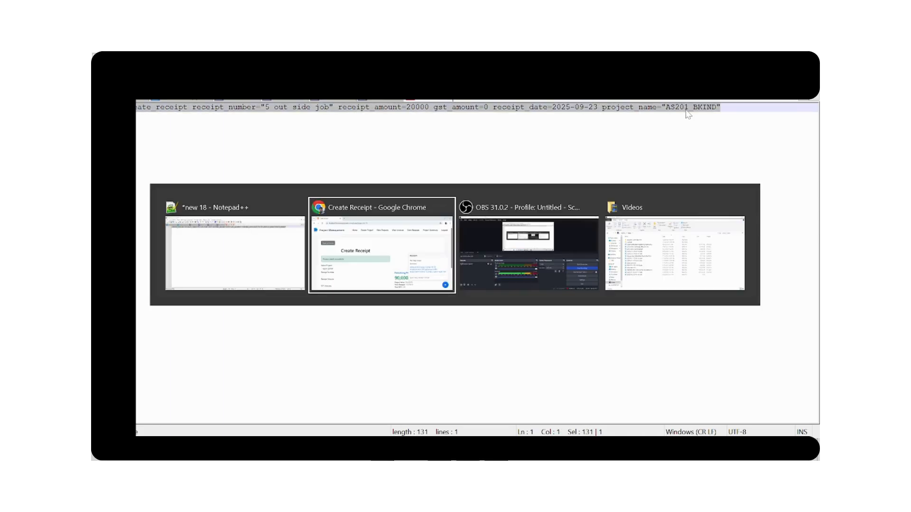
{"action": "type", "text": "create_receipt receipt_number=\"5 out side job\" receipt_amount=20000 gst_amount=0 receipt_date=2025-09-23 project_name=\"AS201_BKIND\""}
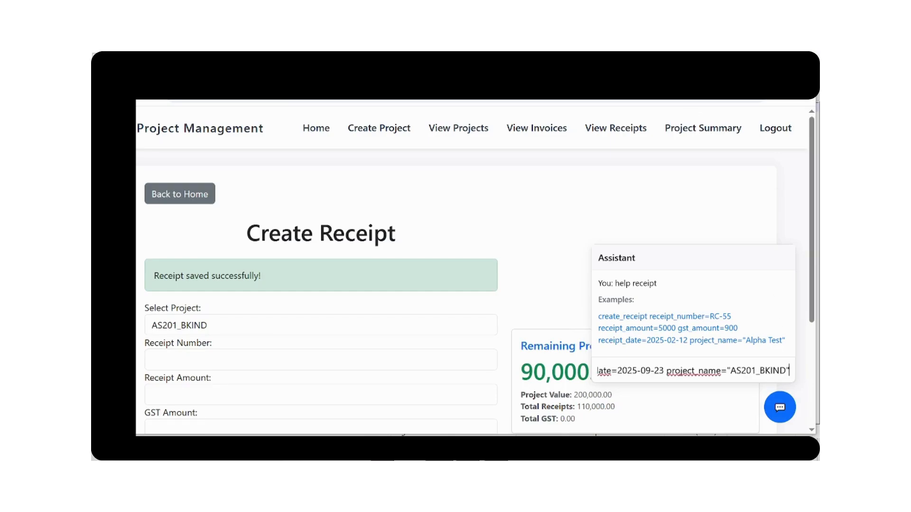
{"action": "key", "text": "Return"}
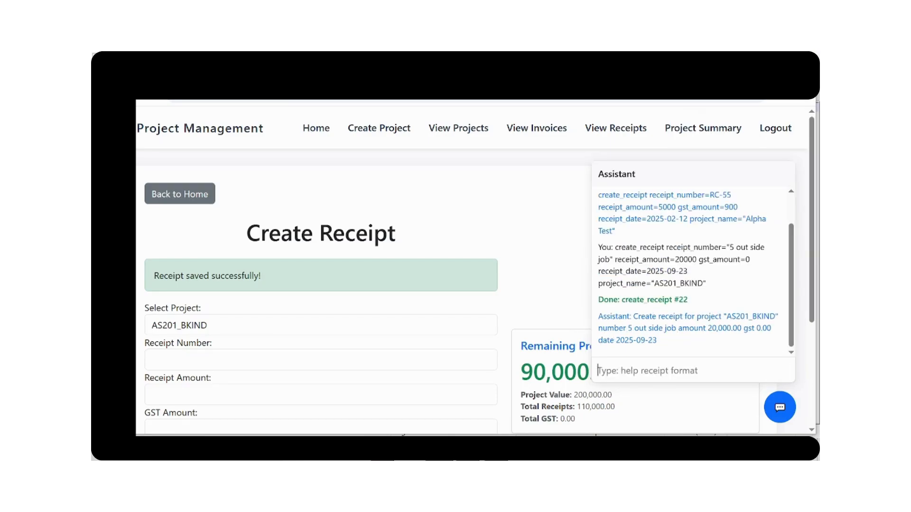
Display all receipts and check the list for the AS201_BKIND entries.
{"action": "scroll", "coordinate": [400, 190], "scroll_direction": "down", "scroll_amount": 3}
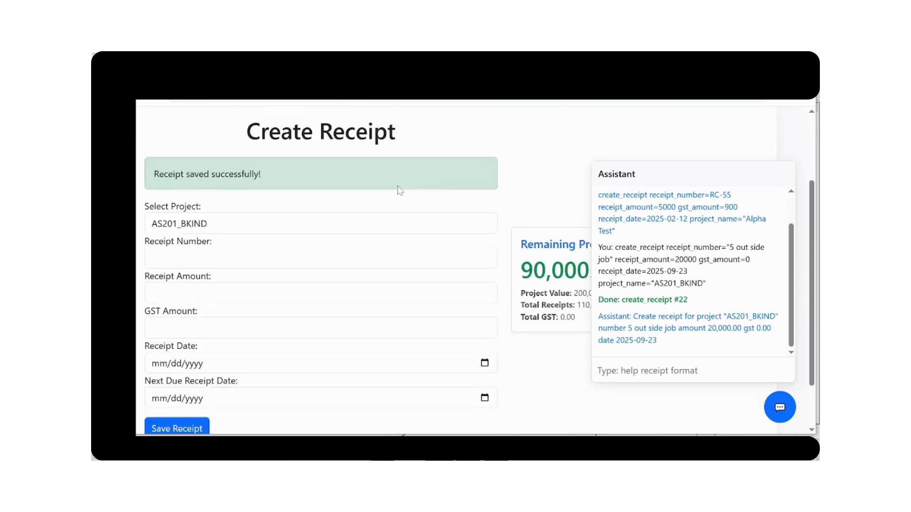
{"action": "left_click", "coordinate": [172, 412]}
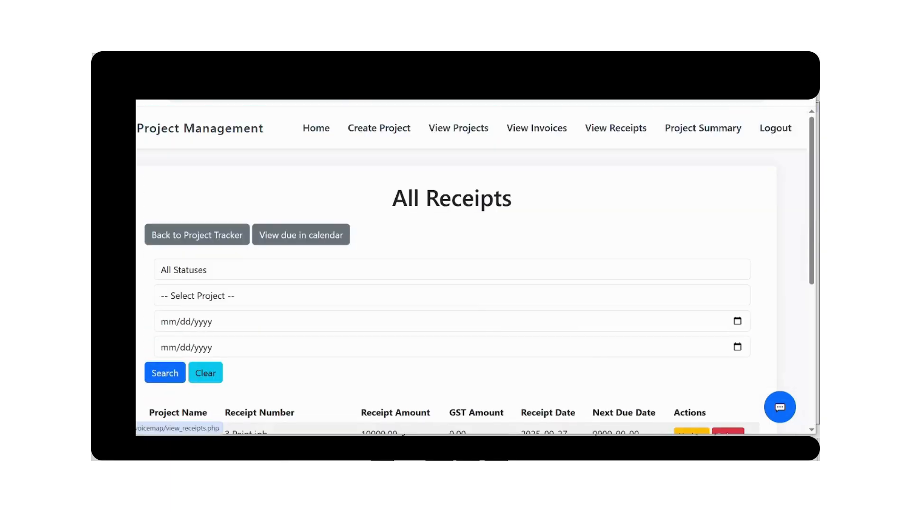
{"action": "scroll", "coordinate": [172, 415], "scroll_direction": "down", "scroll_amount": 5}
{"action": "scroll", "coordinate": [173, 415], "scroll_direction": "down", "scroll_amount": 1}
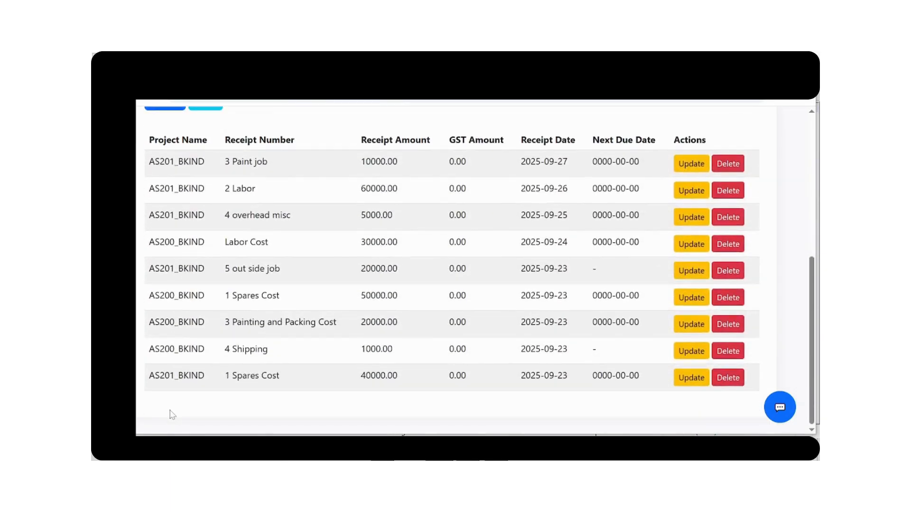
{"action": "scroll", "coordinate": [203, 268], "scroll_direction": "up", "scroll_amount": 6}
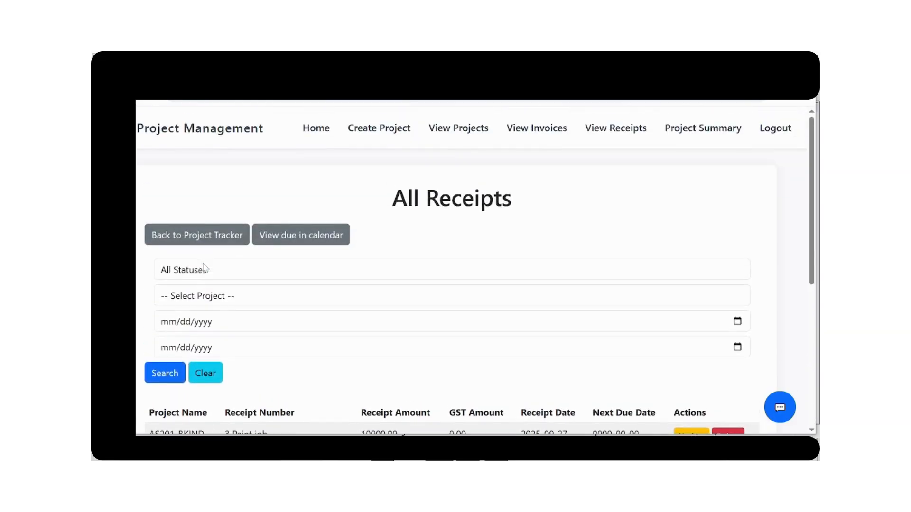
Filter the receipts list to the project AS201_BKIND and review its entries.
{"action": "left_click", "coordinate": [273, 296]}
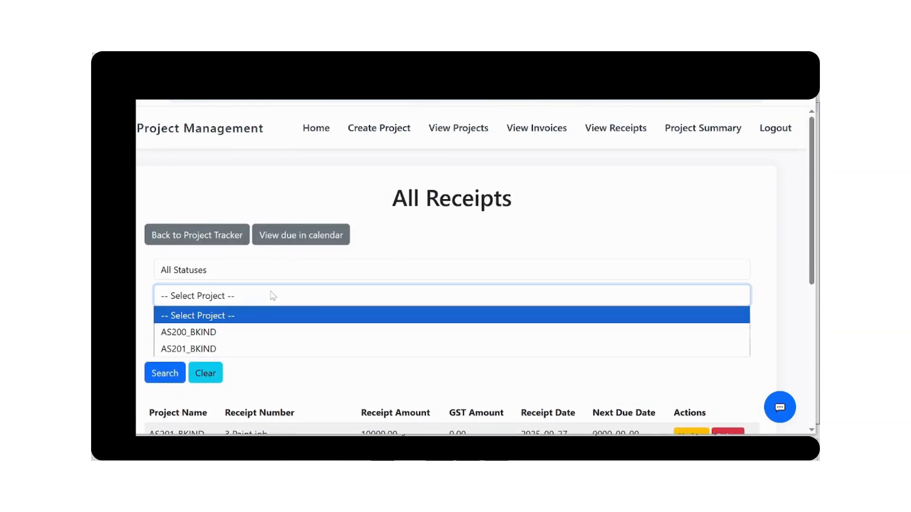
{"action": "left_click", "coordinate": [211, 348]}
{"action": "left_click", "coordinate": [178, 374]}
{"action": "scroll", "coordinate": [177, 375], "scroll_direction": "down", "scroll_amount": 2}
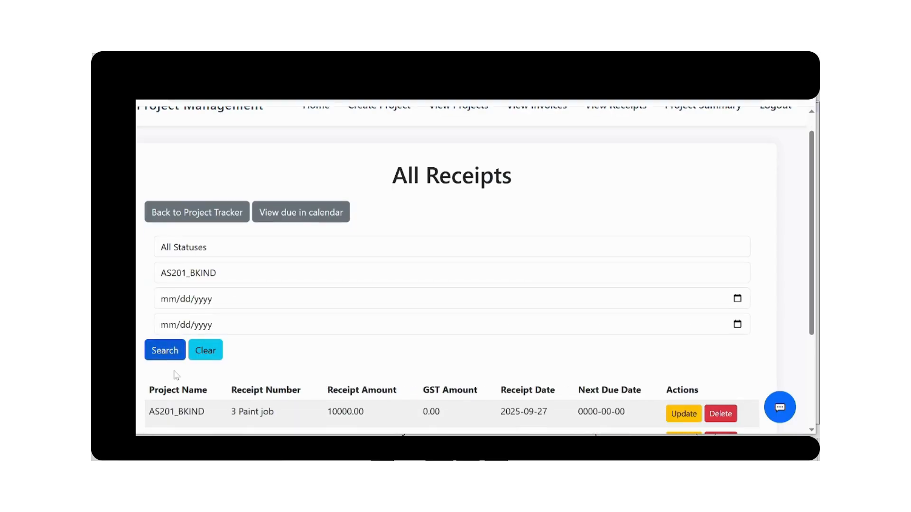
{"action": "scroll", "coordinate": [177, 374], "scroll_direction": "down", "scroll_amount": 2}
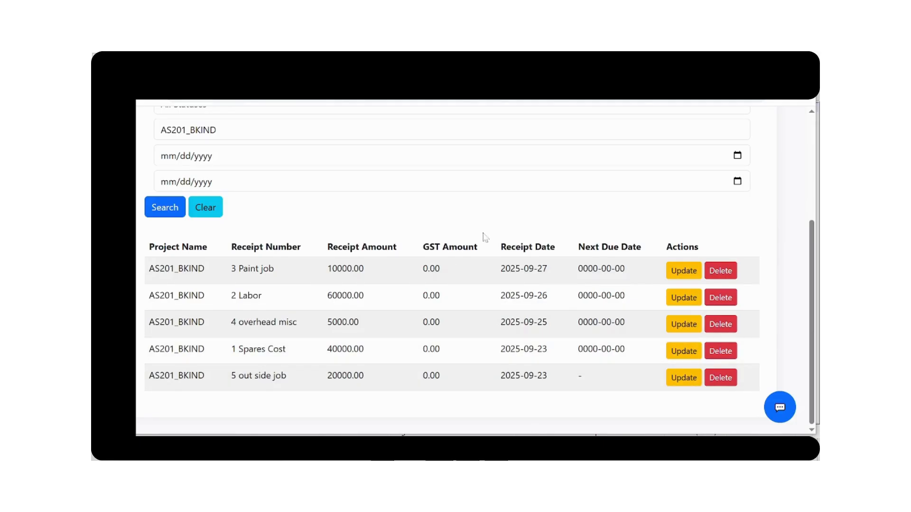
{"action": "scroll", "coordinate": [506, 218], "scroll_direction": "up", "scroll_amount": 1}
{"action": "scroll", "coordinate": [506, 217], "scroll_direction": "up", "scroll_amount": 3}
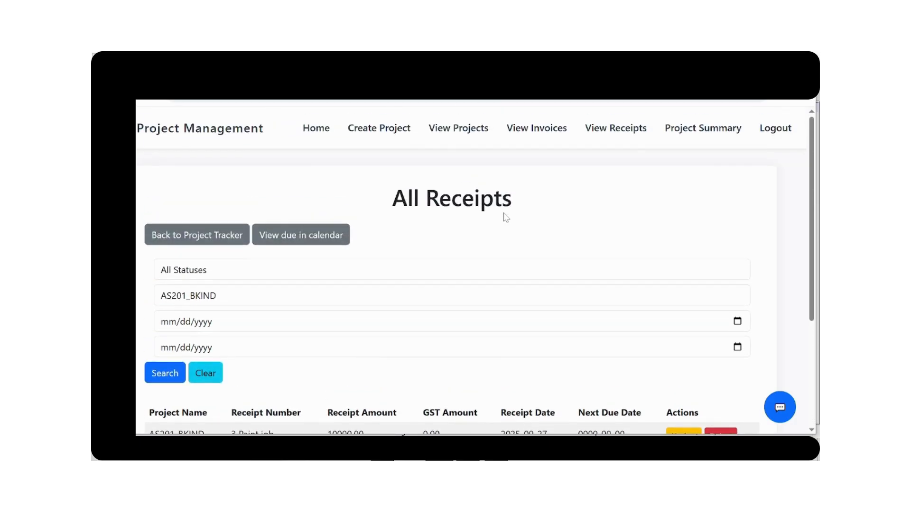
Display the project summary for AS201_BKIND and review its receipts, invoices and totals.
{"action": "left_click", "coordinate": [679, 137]}
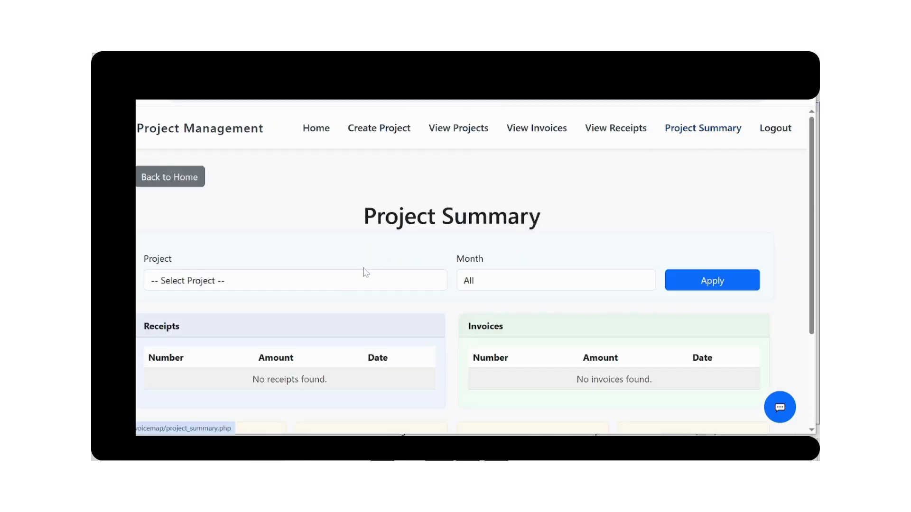
{"action": "left_click", "coordinate": [342, 287]}
{"action": "left_click", "coordinate": [260, 330]}
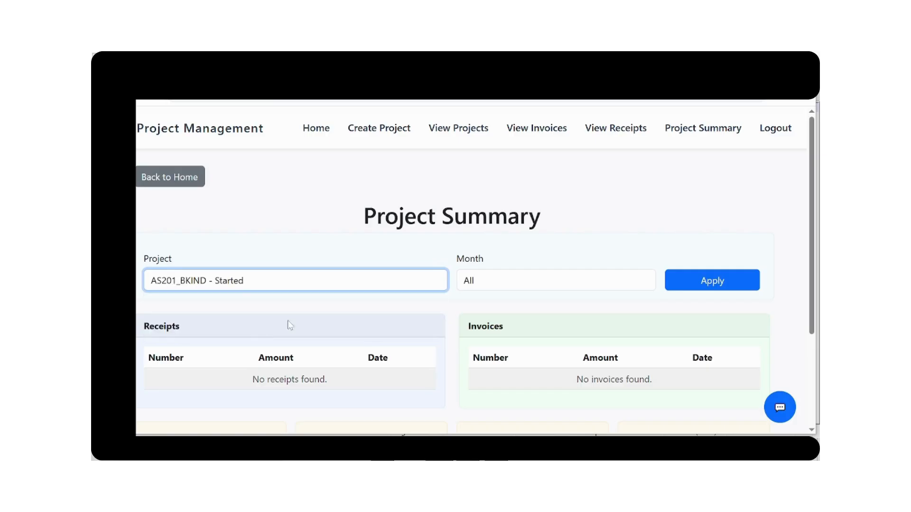
{"action": "left_click", "coordinate": [691, 282]}
{"action": "scroll", "coordinate": [693, 280], "scroll_direction": "down", "scroll_amount": 2}
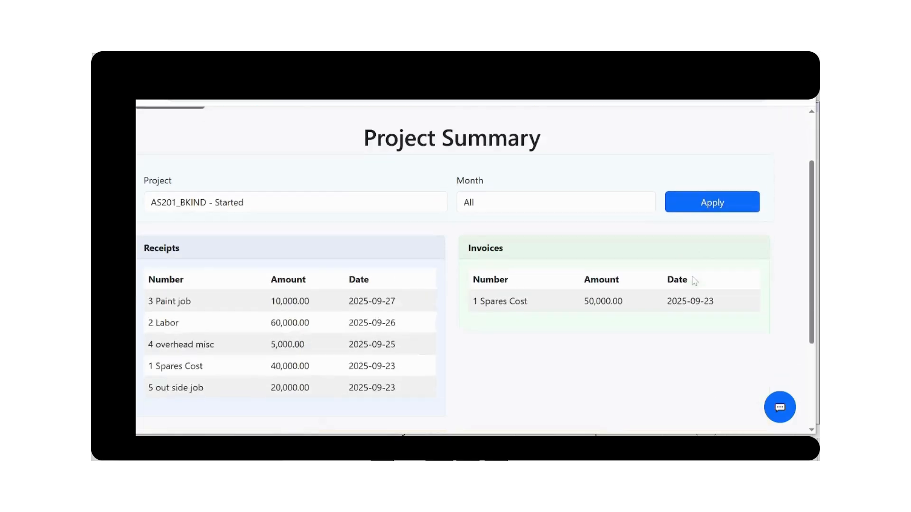
{"action": "scroll", "coordinate": [694, 280], "scroll_direction": "down", "scroll_amount": 3}
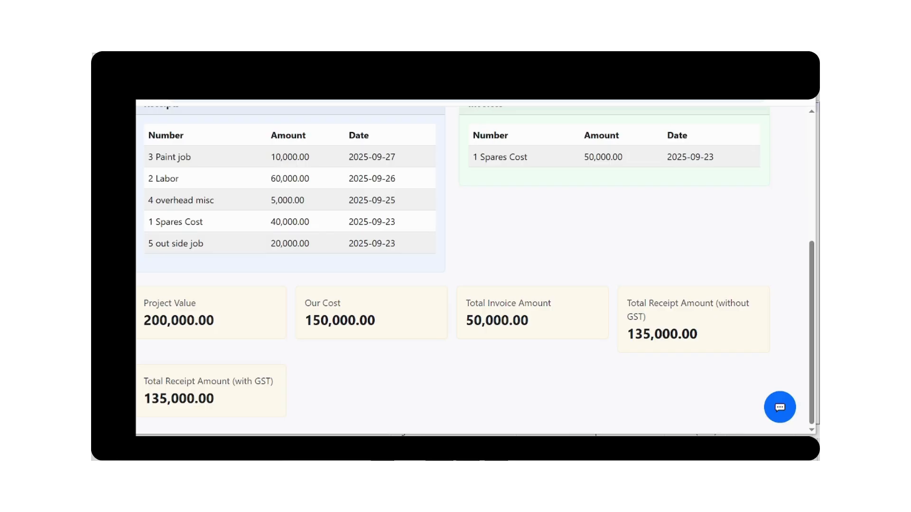
{"action": "scroll", "coordinate": [646, 340], "scroll_direction": "up", "scroll_amount": 5}
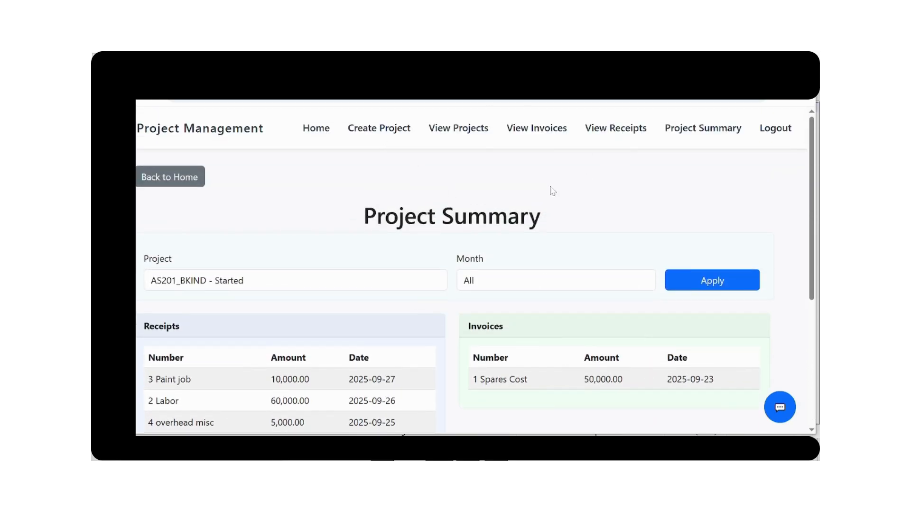
Show the existing projects list and check the project value and cost of AS201_BKIND.
{"action": "left_click", "coordinate": [443, 133]}
{"action": "scroll", "coordinate": [445, 134], "scroll_direction": "down", "scroll_amount": 3}
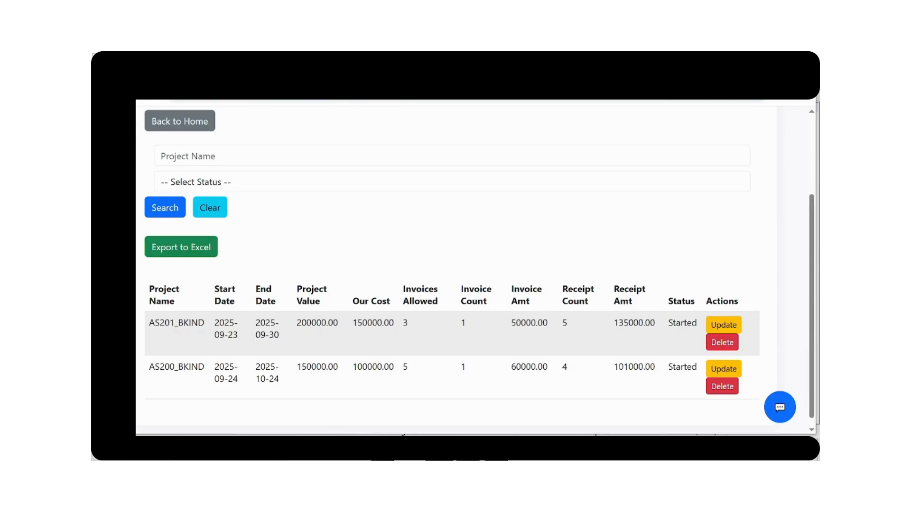
{"action": "double_click", "coordinate": [317, 323]}
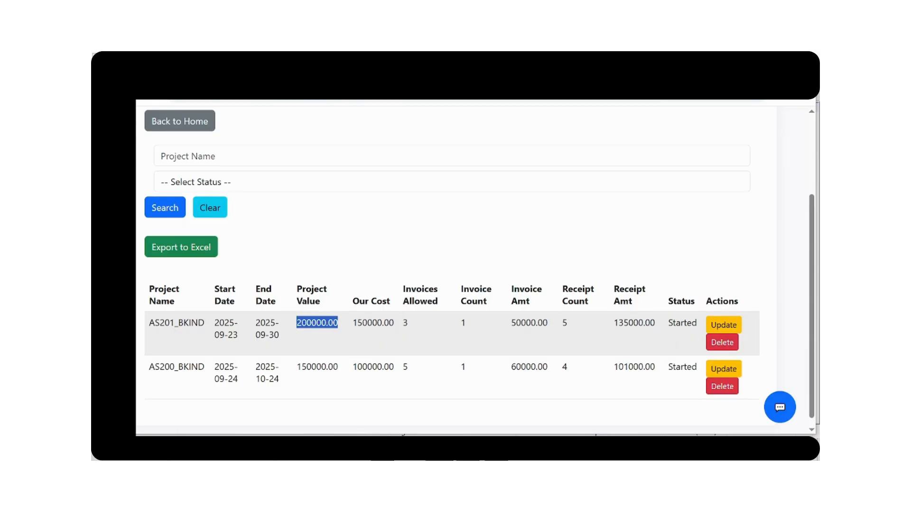
{"action": "left_click", "coordinate": [370, 333]}
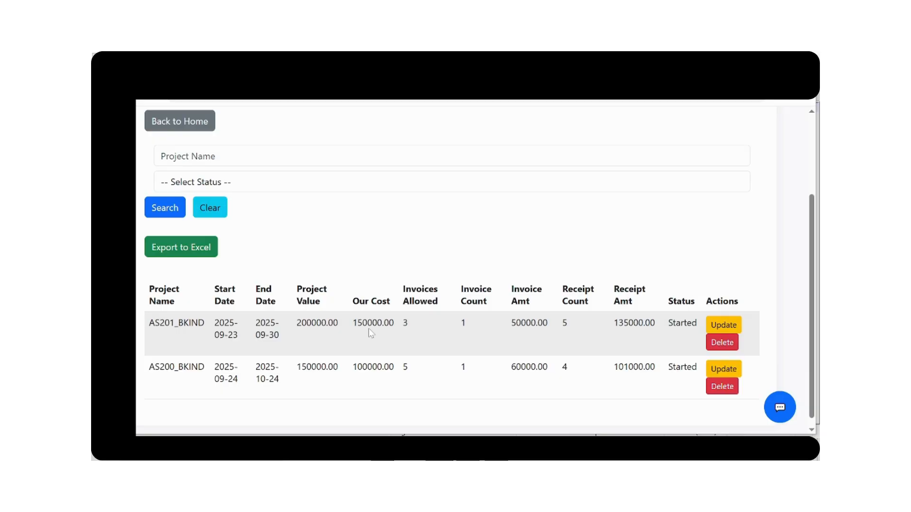
{"action": "scroll", "coordinate": [370, 333], "scroll_direction": "up", "scroll_amount": 3}
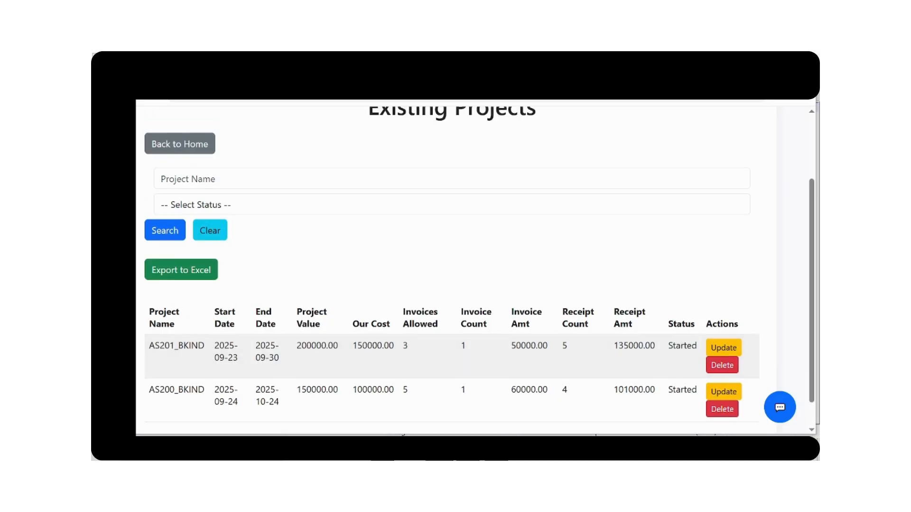
Return to the AS201_BKIND project summary and compare the total invoice amount with the total receipt amount.
{"action": "left_click", "coordinate": [713, 128]}
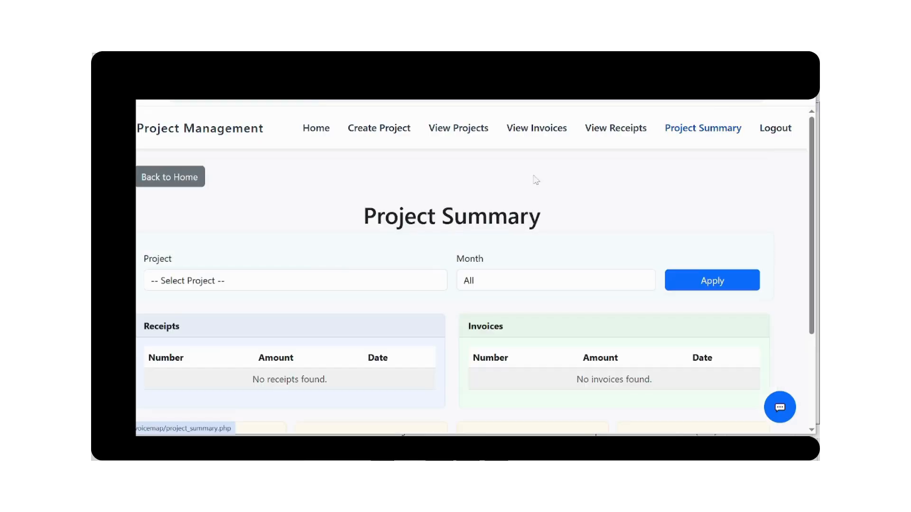
{"action": "left_click", "coordinate": [315, 287]}
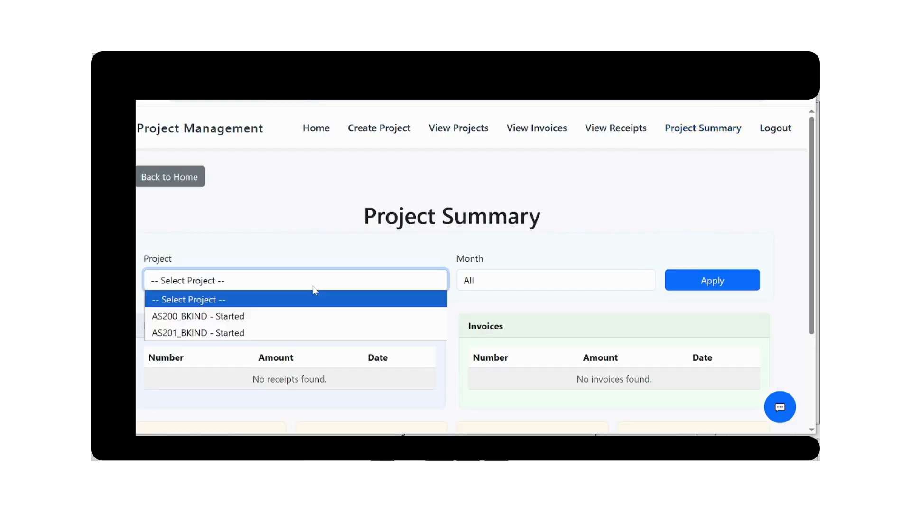
{"action": "left_click", "coordinate": [264, 332]}
{"action": "left_click", "coordinate": [692, 287]}
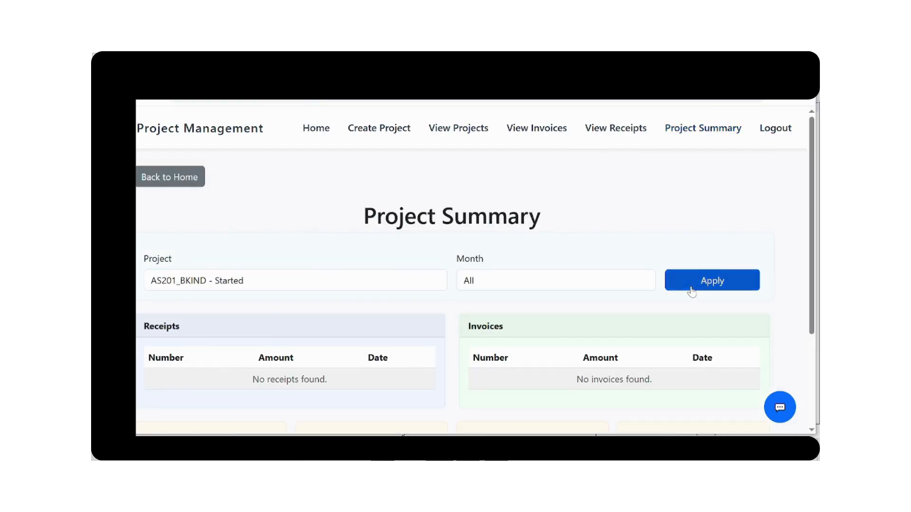
{"action": "scroll", "coordinate": [693, 290], "scroll_direction": "down", "scroll_amount": 3}
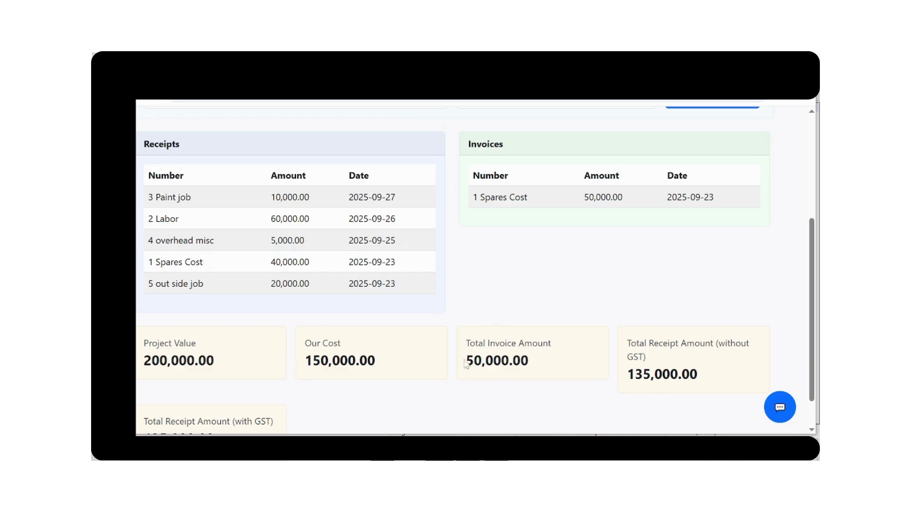
{"action": "left_click_drag", "start_coordinate": [465, 364], "coordinate": [536, 366]}
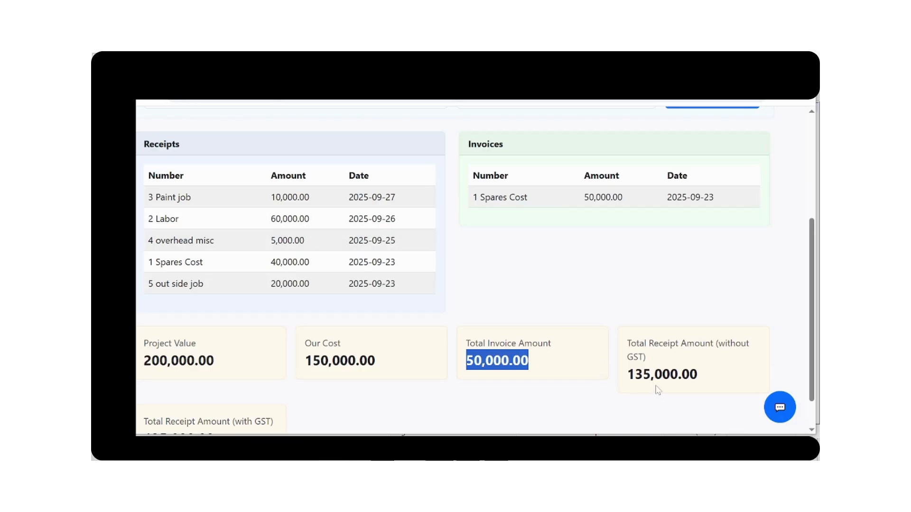
{"action": "scroll", "coordinate": [658, 390], "scroll_direction": "down", "scroll_amount": 1}
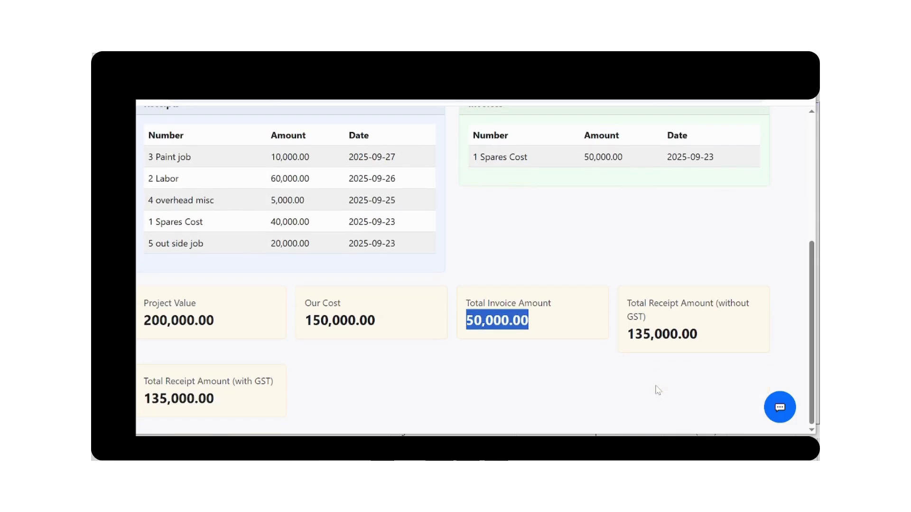
{"action": "scroll", "coordinate": [657, 390], "scroll_direction": "up", "scroll_amount": 5}
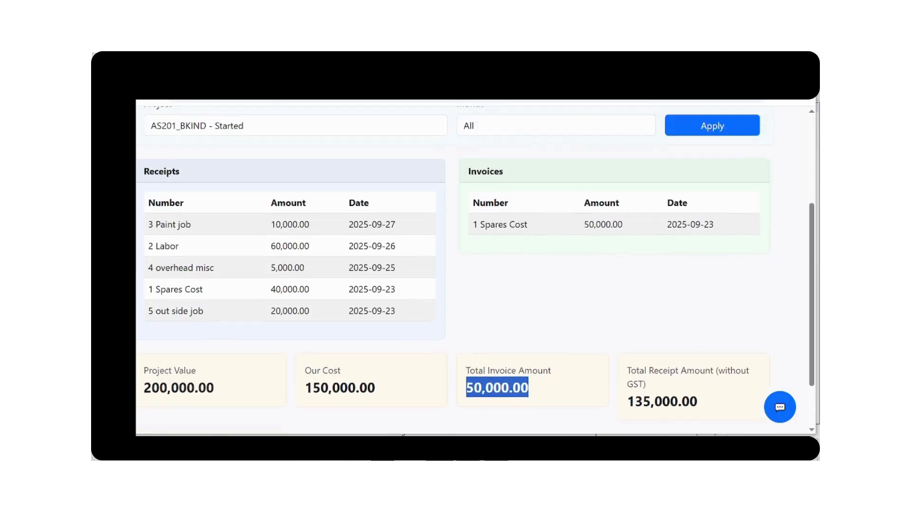
{"action": "scroll", "coordinate": [657, 390], "scroll_direction": "down", "scroll_amount": 1}
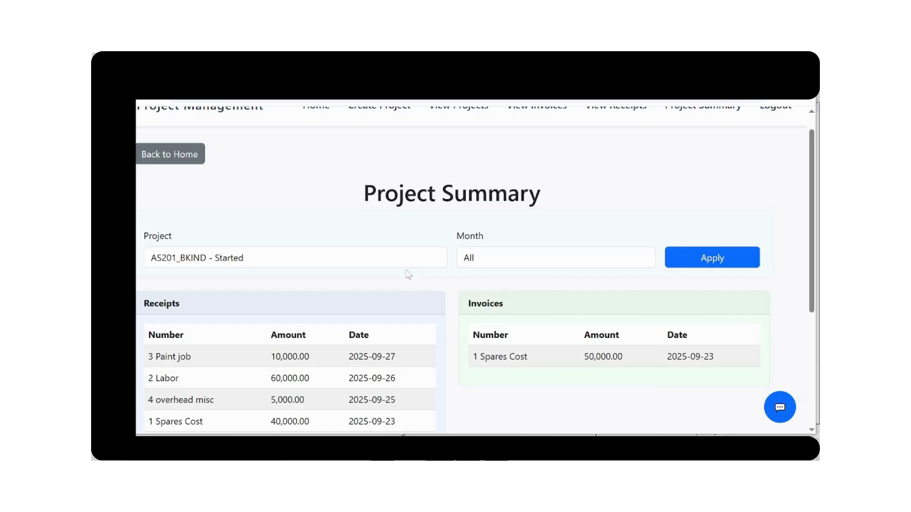
{"action": "scroll", "coordinate": [409, 274], "scroll_direction": "up", "scroll_amount": 1}
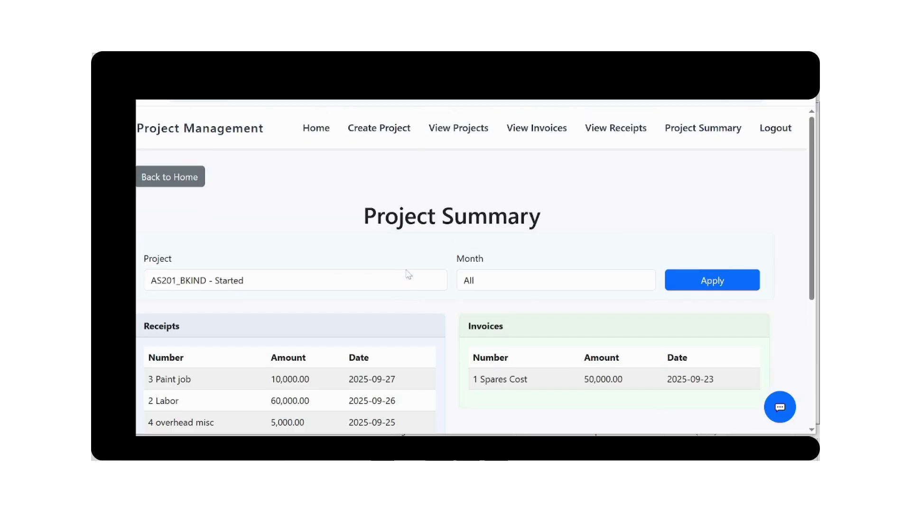
Start a new invoice from the home page and assign it to the project AS201_BKIND.
{"action": "left_click", "coordinate": [319, 134]}
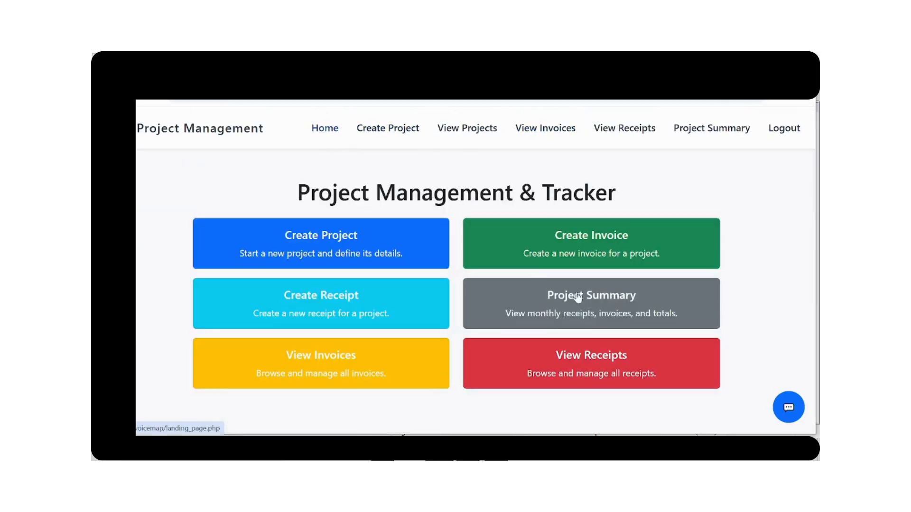
{"action": "left_click", "coordinate": [609, 250]}
{"action": "left_click", "coordinate": [342, 285]}
{"action": "key", "text": "Down"}
{"action": "key", "text": "Down"}
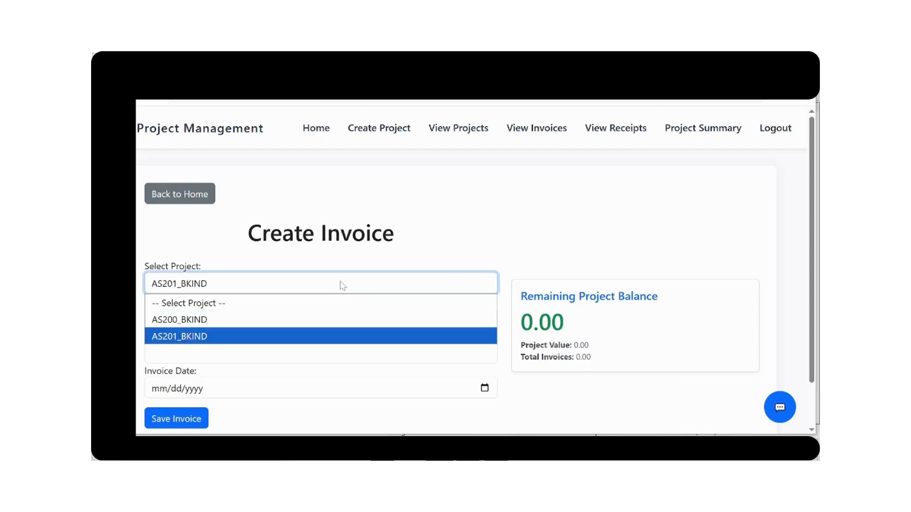
{"action": "key", "text": "Return"}
{"action": "key", "text": "Tab"}
Enter "2 First partial Payment" as the invoice number.
{"action": "left_click", "coordinate": [322, 318]}
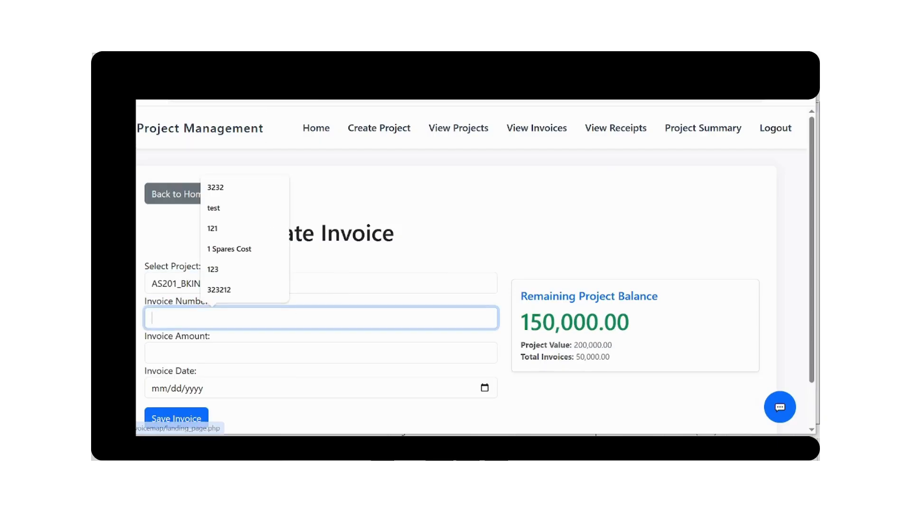
{"action": "type", "text": "2"}
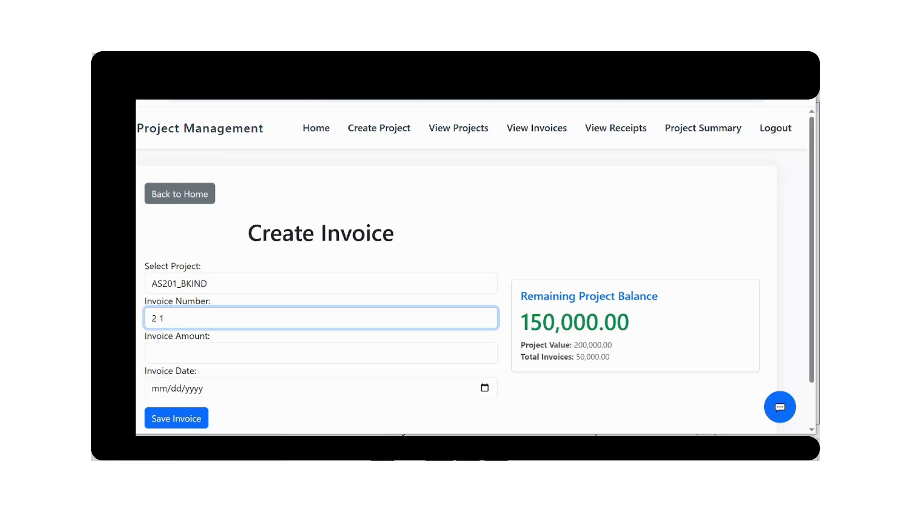
{"action": "type", "text": "First"}
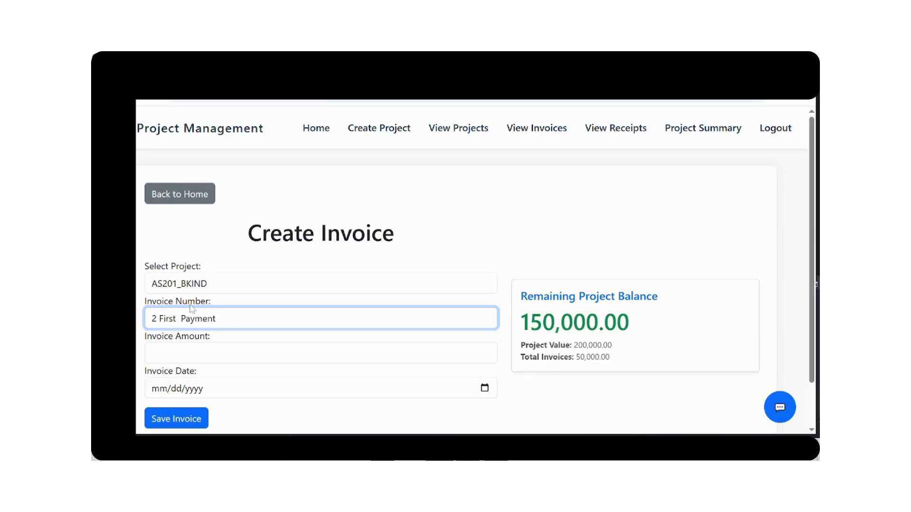
{"action": "type", "text": "partial Payment"}
{"action": "left_click", "coordinate": [208, 353]}
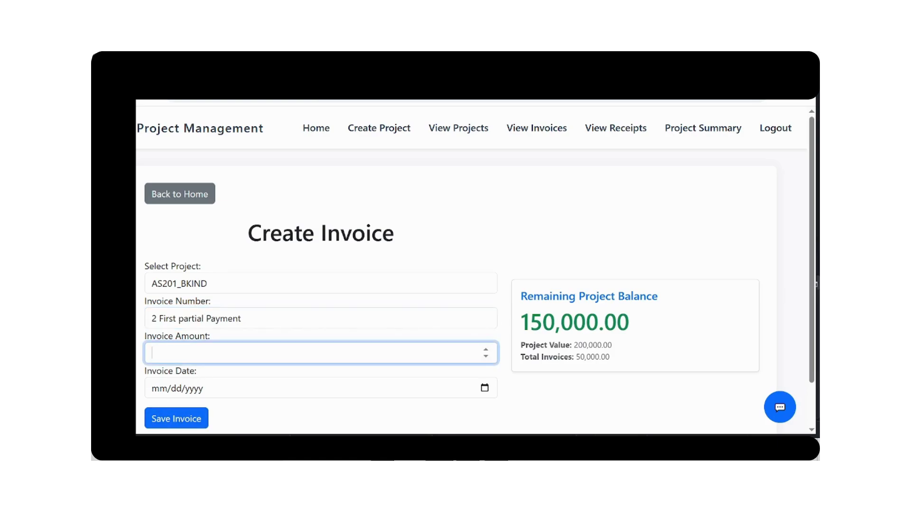
{"action": "type", "text": "1000"}
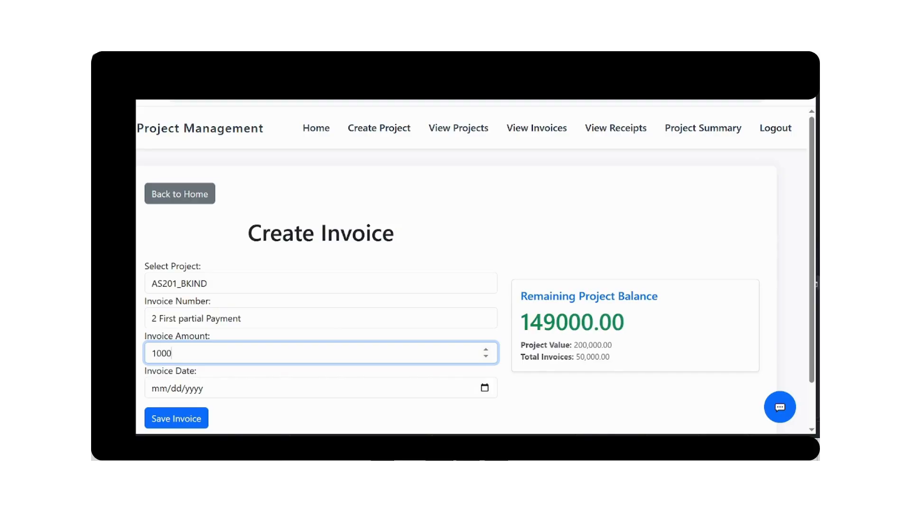
{"action": "key", "text": "BackSpace"}
{"action": "key", "text": "BackSpace"}
{"action": "key", "text": "BackSpace"}
{"action": "key", "text": "BackSpace"}
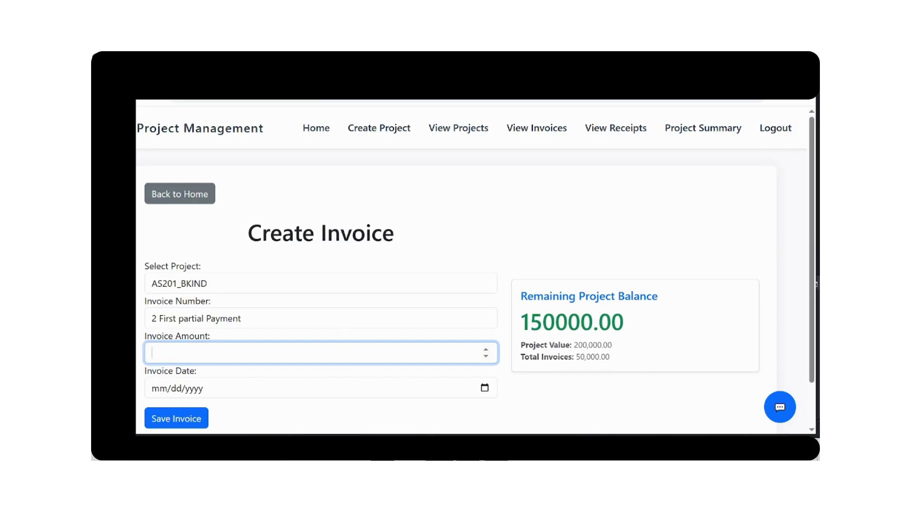
Set the invoice amount to 70000 and save the invoice with a date picked from the calendar.
{"action": "type", "text": "70000"}
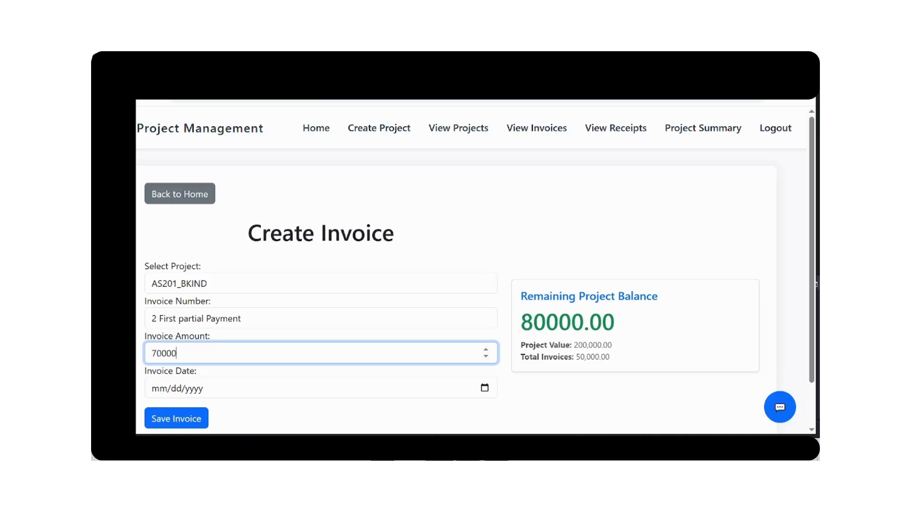
{"action": "key", "text": "Tab"}
{"action": "left_click", "coordinate": [485, 387]}
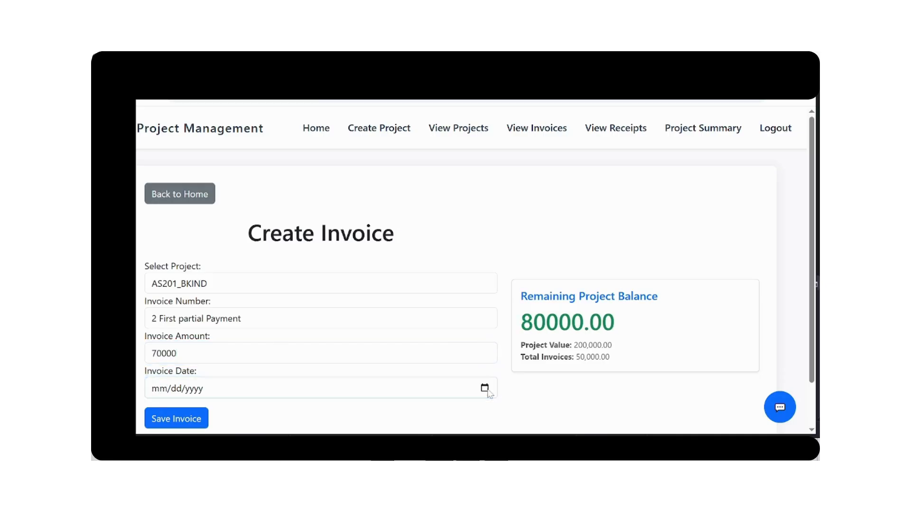
{"action": "left_click", "coordinate": [243, 320]}
{"action": "left_click", "coordinate": [179, 418]}
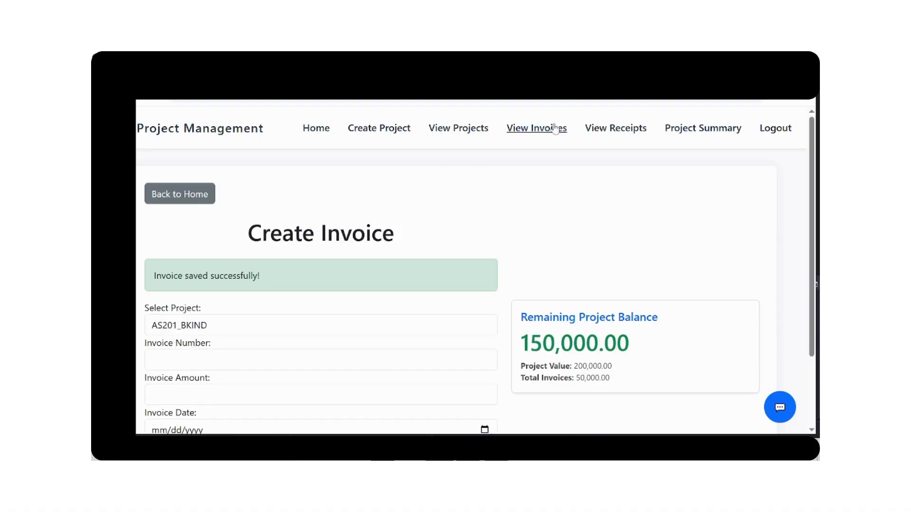
Open the project summary for AS201_BKIND across all months and check its receipts, invoices and totals.
{"action": "left_click", "coordinate": [687, 128]}
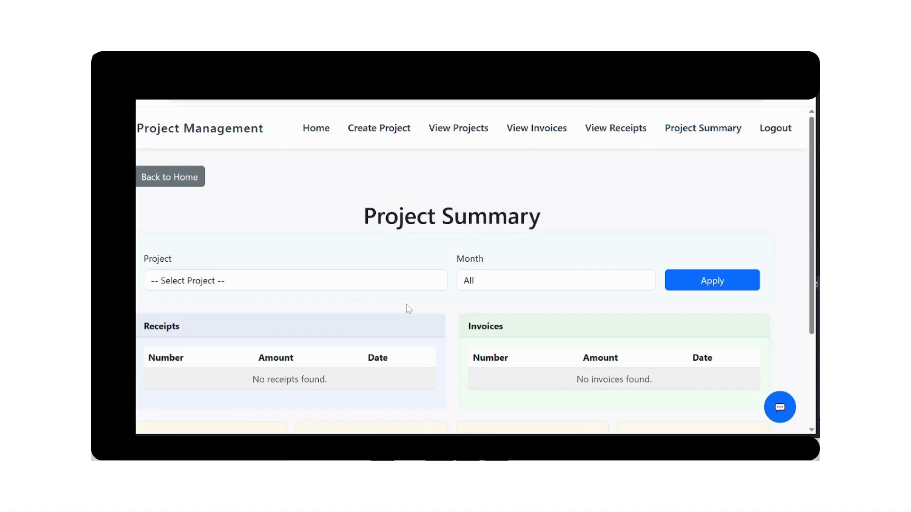
{"action": "left_click", "coordinate": [357, 287]}
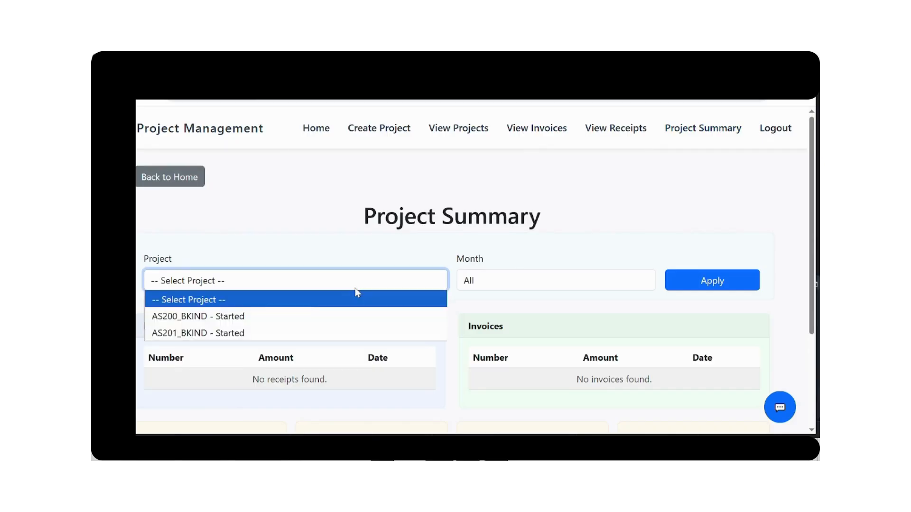
{"action": "left_click", "coordinate": [284, 336]}
{"action": "left_click", "coordinate": [703, 282]}
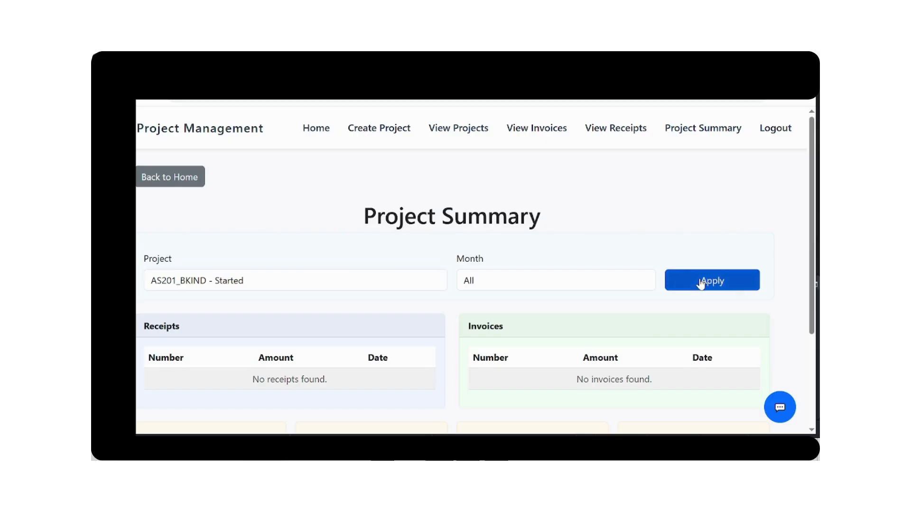
{"action": "scroll", "coordinate": [704, 282], "scroll_direction": "down", "scroll_amount": 2}
{"action": "scroll", "coordinate": [702, 283], "scroll_direction": "down", "scroll_amount": 3}
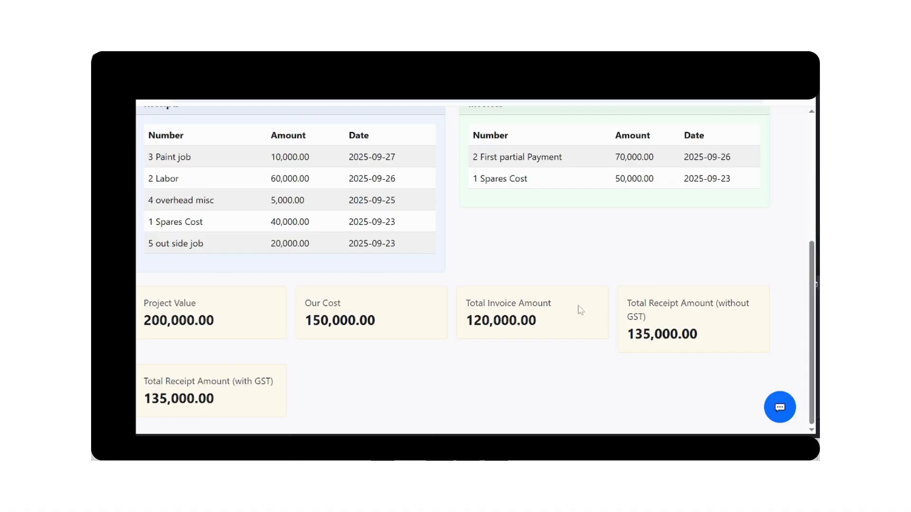
{"action": "scroll", "coordinate": [581, 310], "scroll_direction": "up", "scroll_amount": 5}
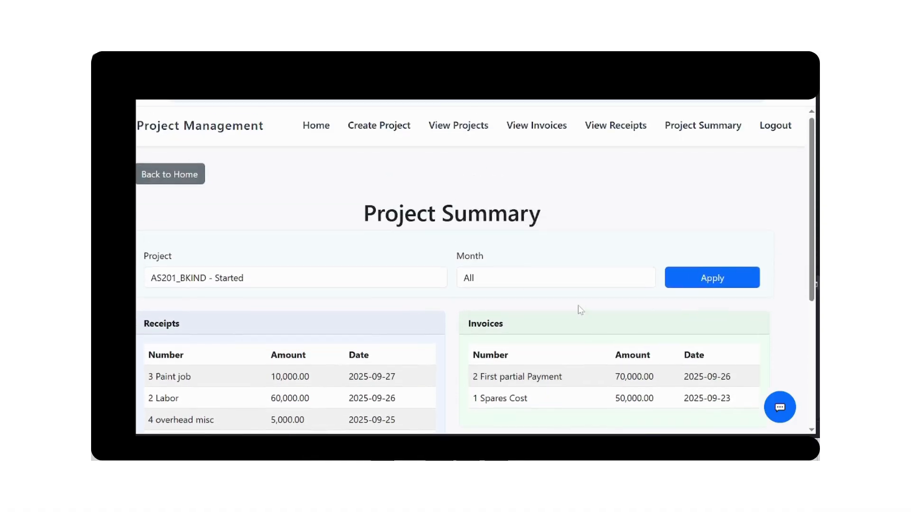
Start a new receipt from the home page and assign it to the project AS201_BKIND.
{"action": "left_click", "coordinate": [319, 135]}
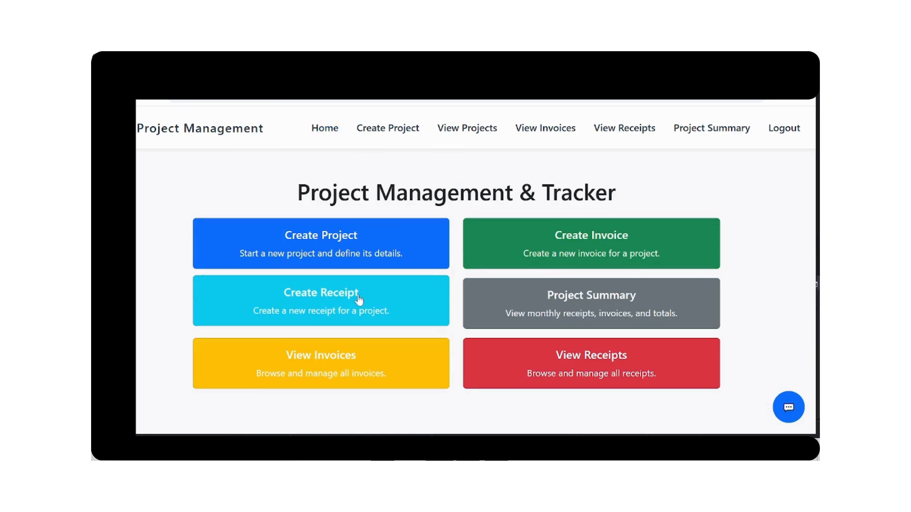
{"action": "left_click", "coordinate": [400, 303]}
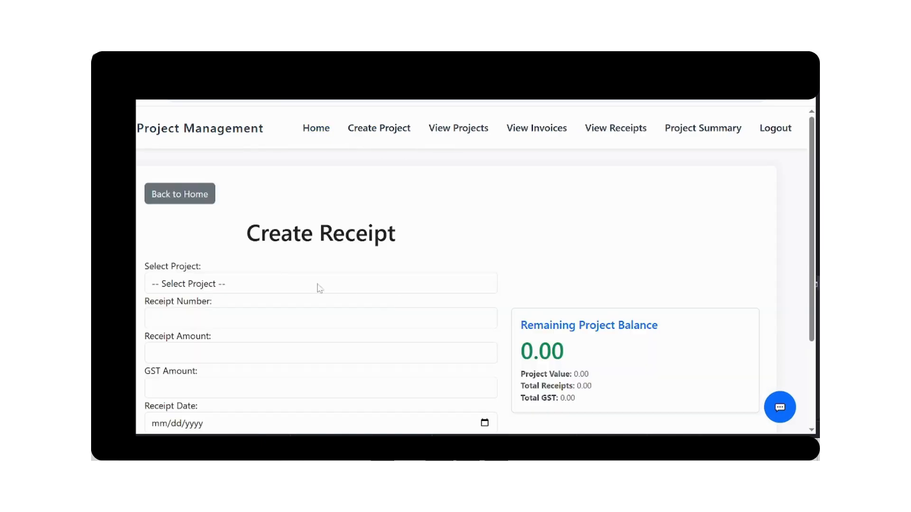
{"action": "left_click", "coordinate": [277, 282]}
{"action": "key", "text": "Down"}
{"action": "key", "text": "Down"}
{"action": "key", "text": "Return"}
{"action": "key", "text": "Tab"}
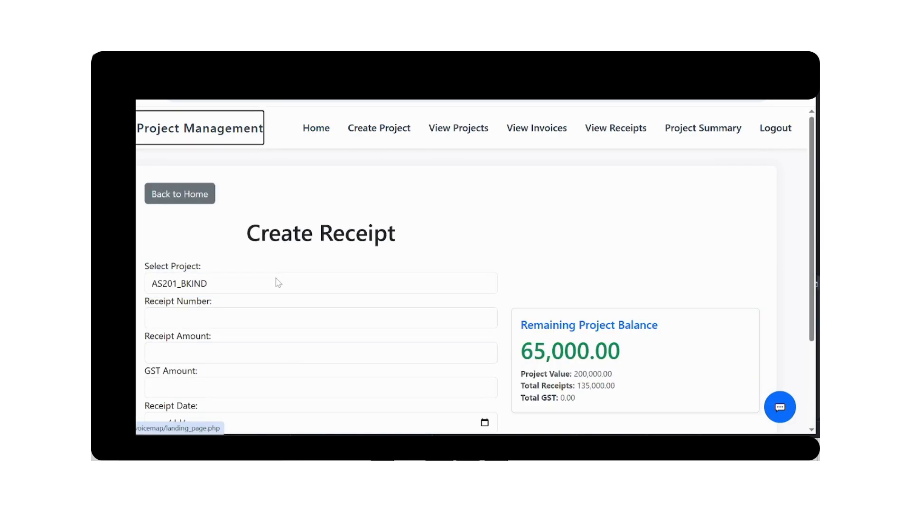
{"action": "key", "text": "Tab"}
Enter "6 Shipment Cost" as the receipt number, with a receipt amount of 15000 and a GST amount of 0.
{"action": "left_click", "coordinate": [277, 318]}
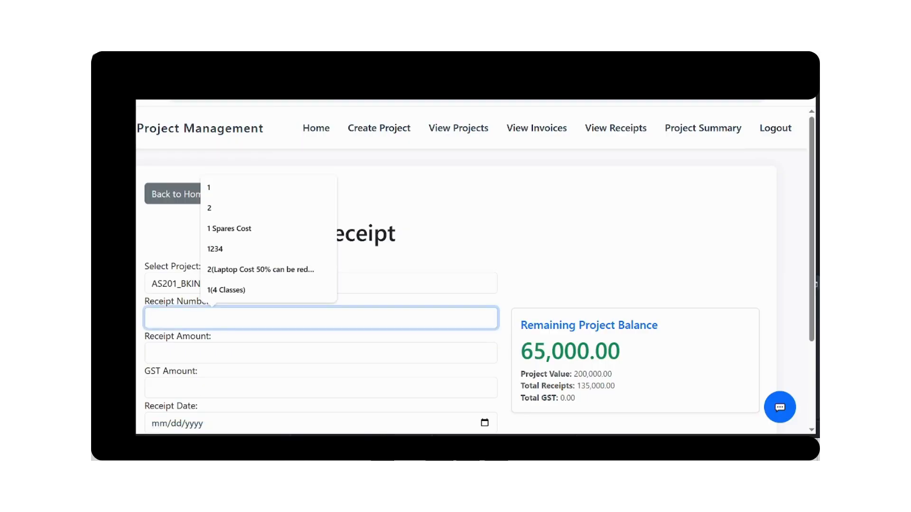
{"action": "type", "text": "6 Shipment Cost"}
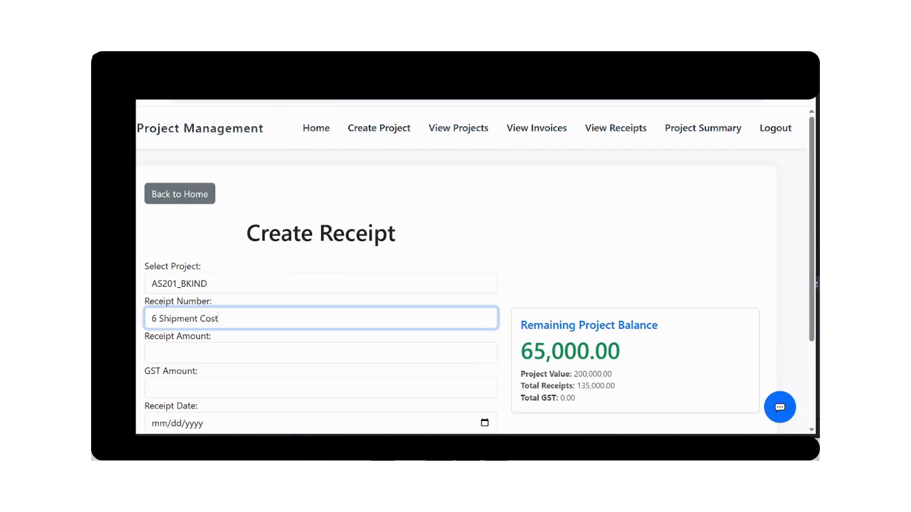
{"action": "key", "text": "Tab"}
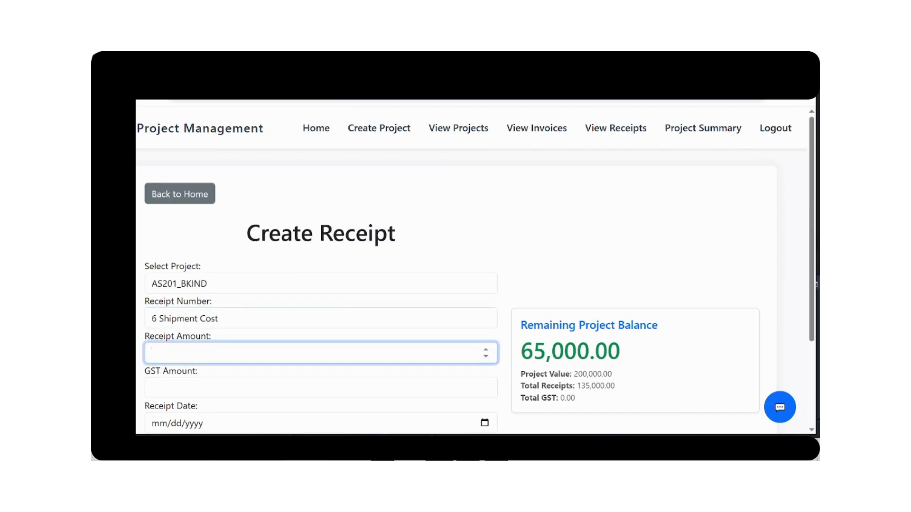
{"action": "type", "text": "15000"}
{"action": "key", "text": "Tab"}
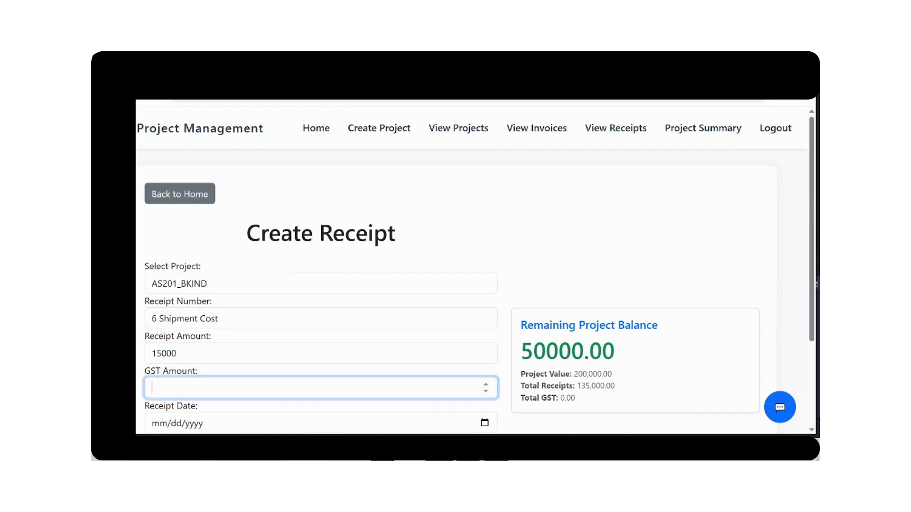
{"action": "type", "text": "0"}
{"action": "key", "text": "Tab"}
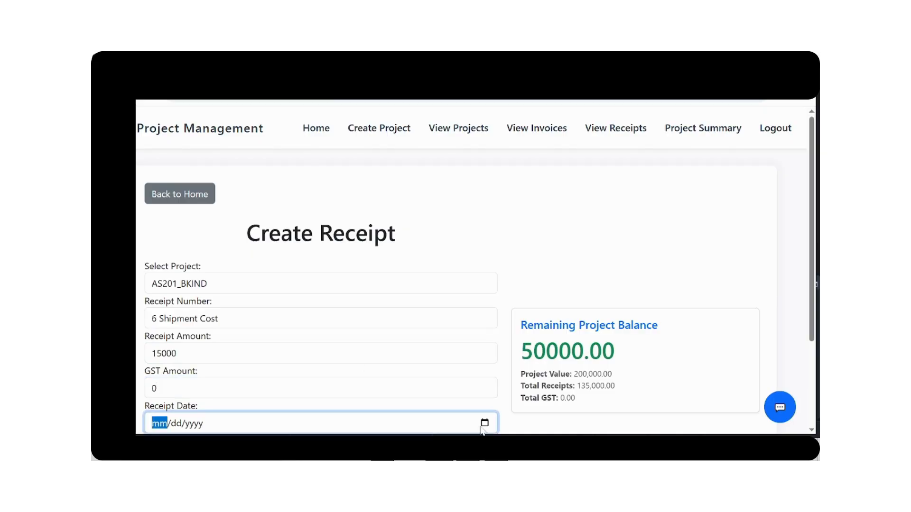
Set the receipt date to 09/28/2025 and save the receipt without a next due date.
{"action": "left_click", "coordinate": [484, 423]}
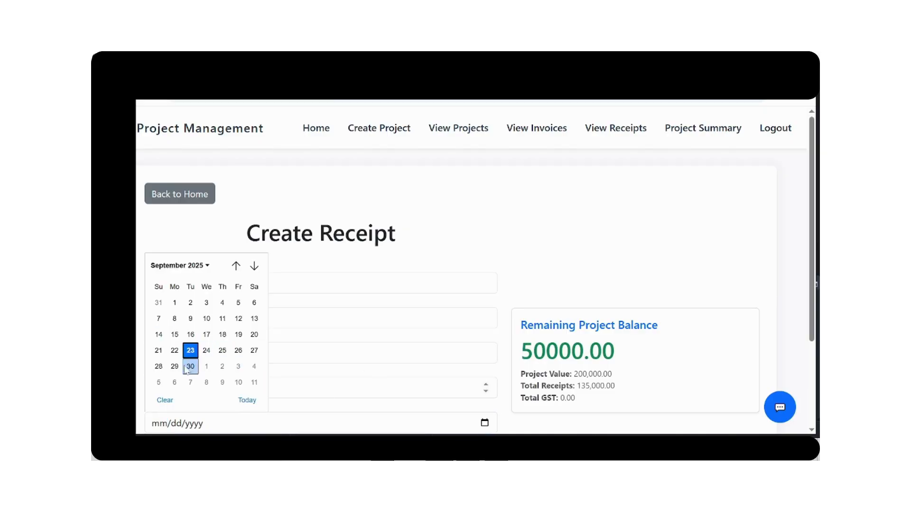
{"action": "left_click", "coordinate": [159, 366]}
{"action": "key", "text": "Tab"}
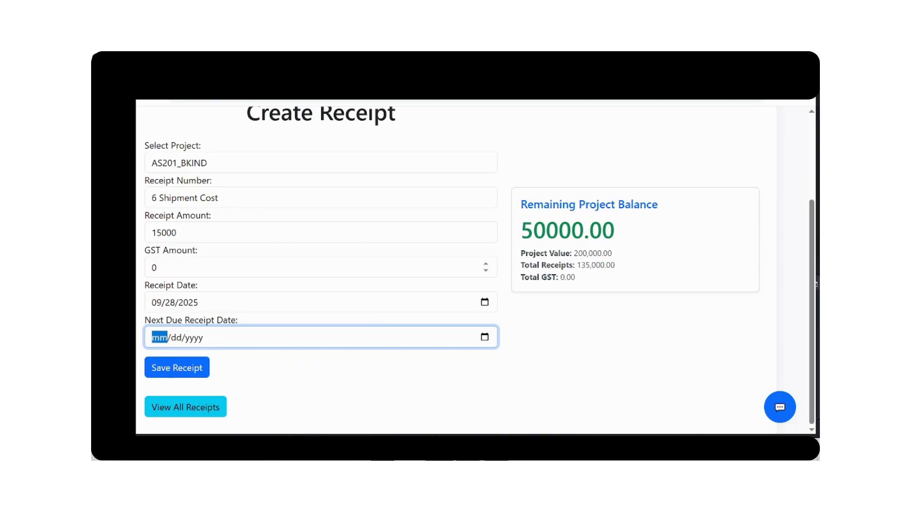
{"action": "left_click", "coordinate": [179, 369]}
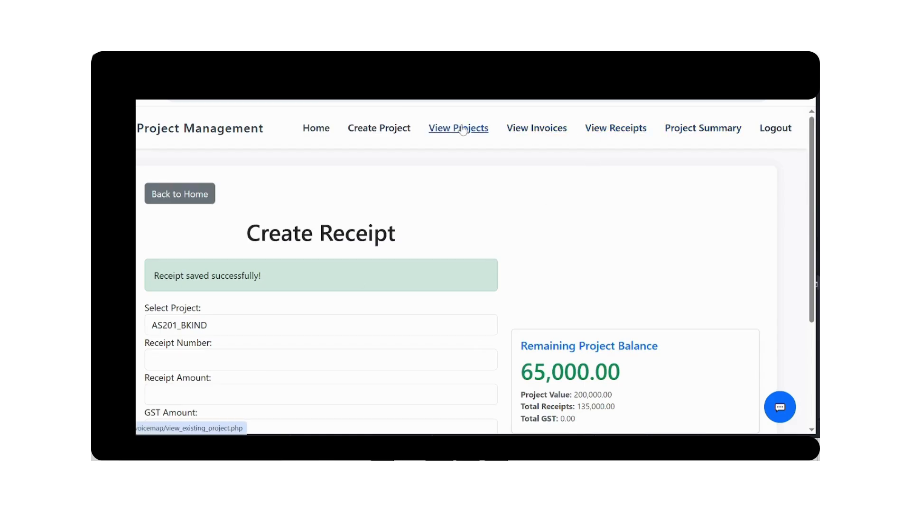
Reload the AS201_BKIND project summary and compare the total receipt amount with the project's own cost and total invoice amount.
{"action": "left_click", "coordinate": [668, 133]}
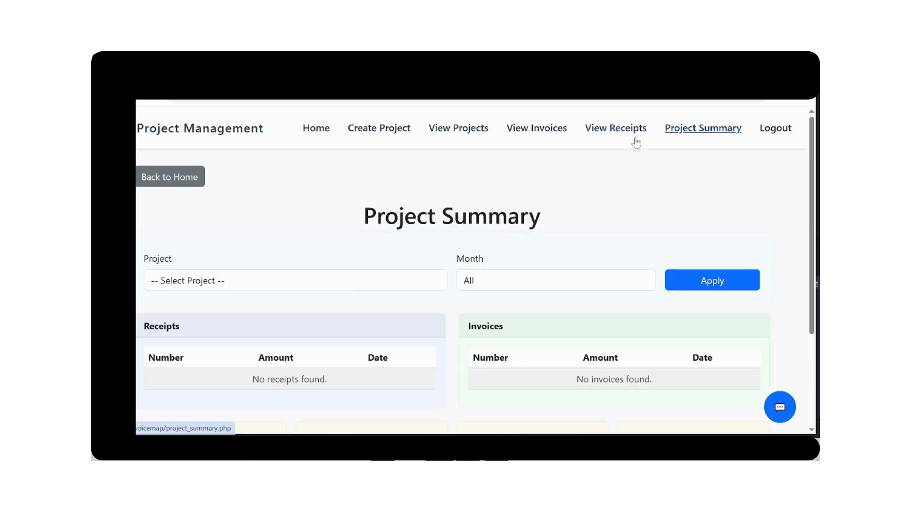
{"action": "left_click", "coordinate": [334, 289]}
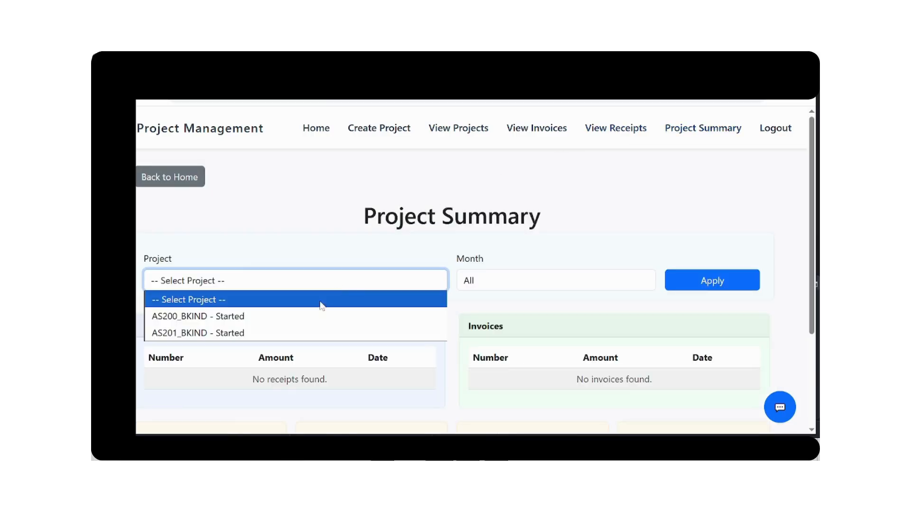
{"action": "left_click", "coordinate": [284, 336]}
{"action": "left_click", "coordinate": [687, 286]}
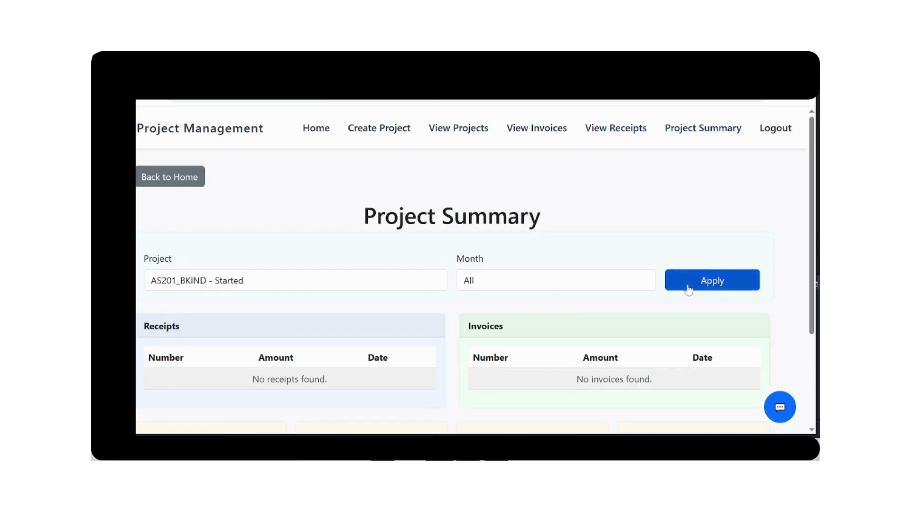
{"action": "scroll", "coordinate": [687, 289], "scroll_direction": "down", "scroll_amount": 1}
{"action": "scroll", "coordinate": [688, 289], "scroll_direction": "down", "scroll_amount": 4}
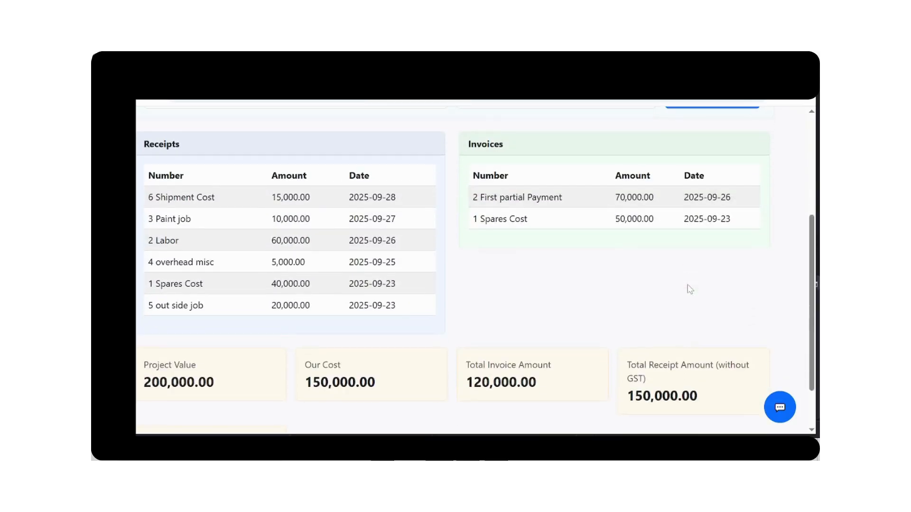
{"action": "scroll", "coordinate": [689, 289], "scroll_direction": "down", "scroll_amount": 1}
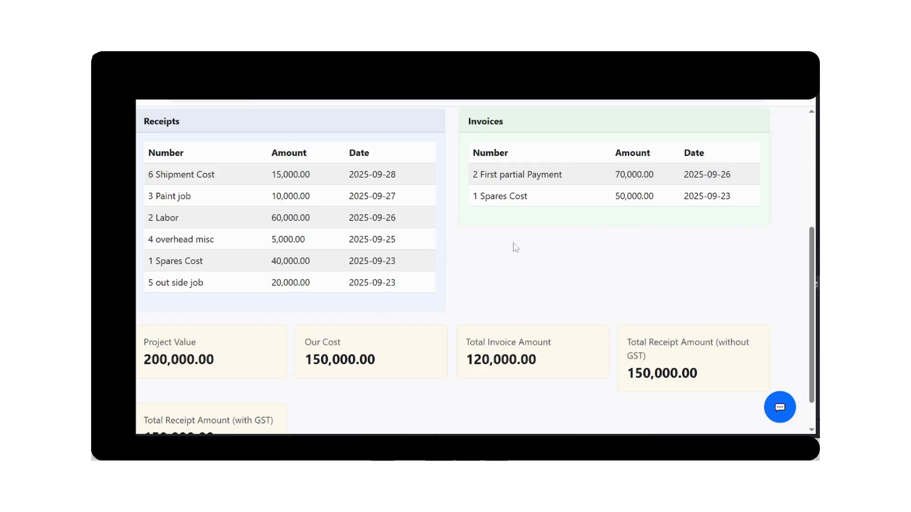
{"action": "scroll", "coordinate": [515, 247], "scroll_direction": "up", "scroll_amount": 5}
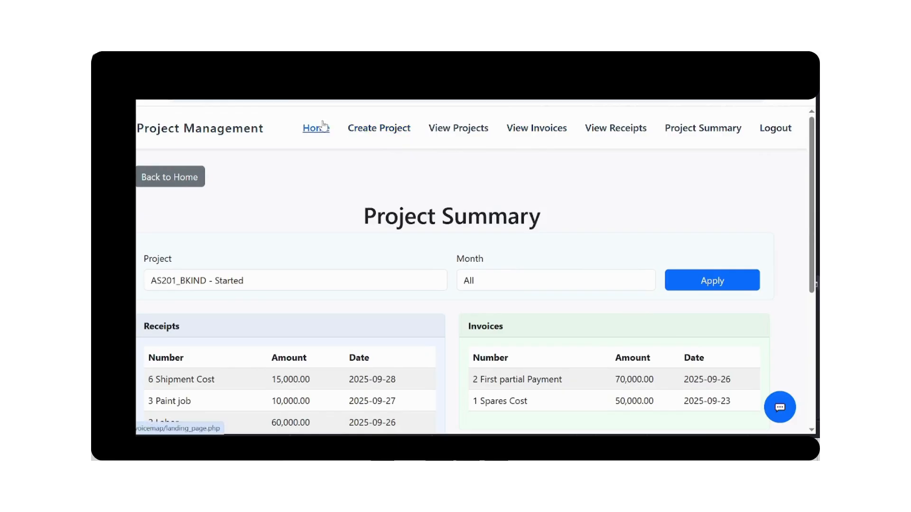
Start a new invoice from the home page and assign it to the project AS201_BKIND.
{"action": "left_click", "coordinate": [315, 137]}
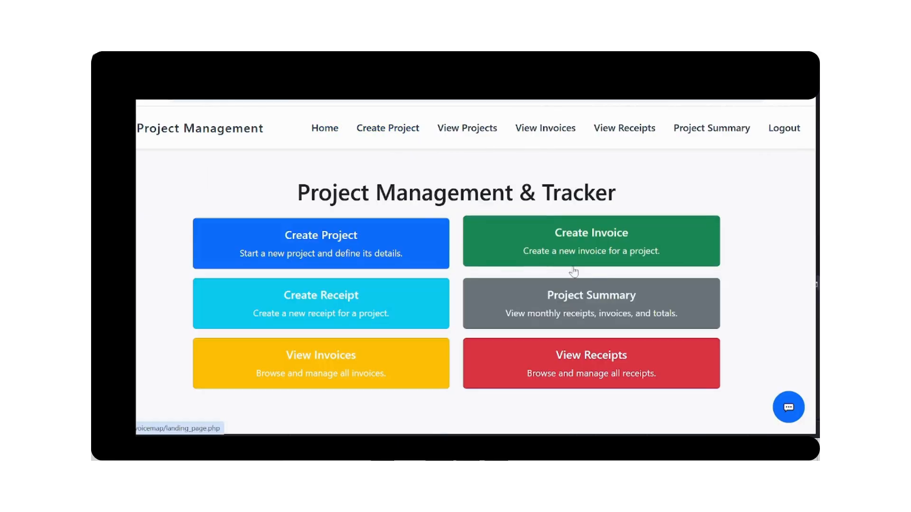
{"action": "left_click", "coordinate": [595, 256]}
{"action": "left_click", "coordinate": [303, 291]}
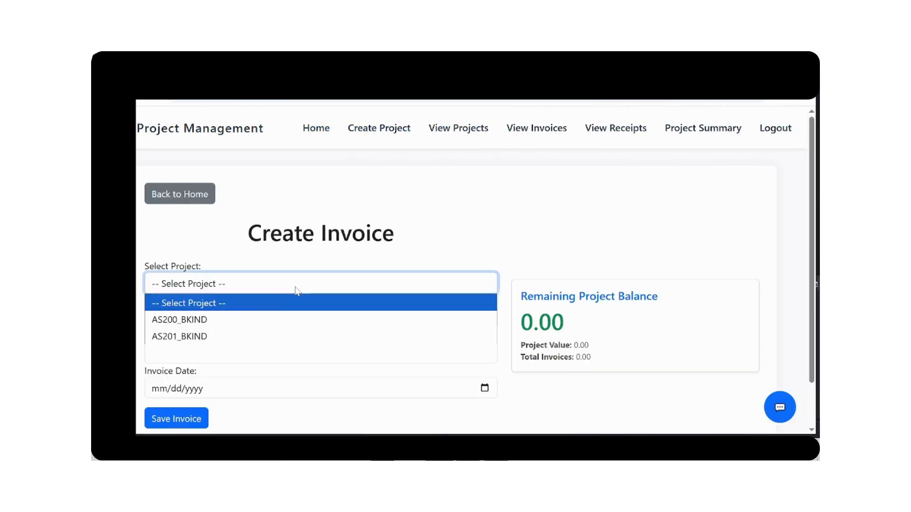
{"action": "left_click", "coordinate": [231, 335]}
Enter "3 second partial payment" as the invoice number.
{"action": "left_click", "coordinate": [256, 318]}
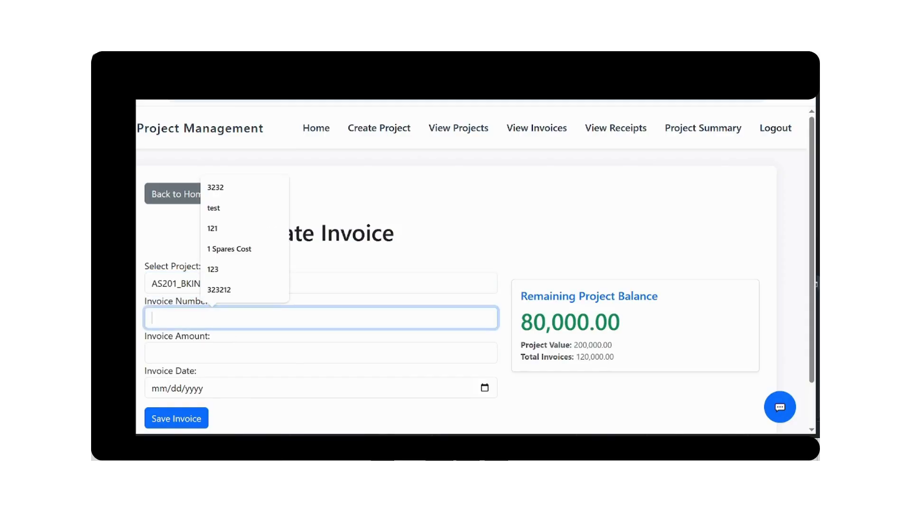
{"action": "type", "text": "3 seco"}
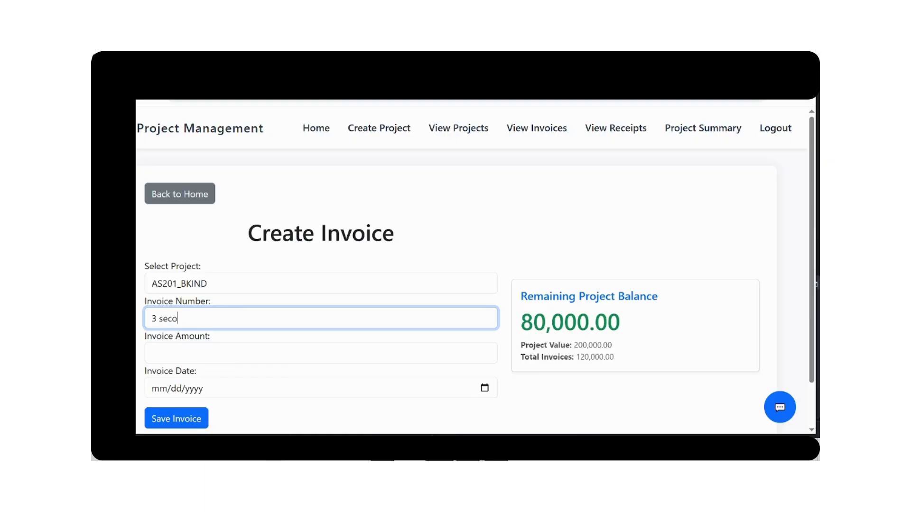
{"action": "type", "text": "und"}
{"action": "key", "text": "BackSpace"}
{"action": "type", "text": "nd partial payment"}
{"action": "key", "text": "Tab"}
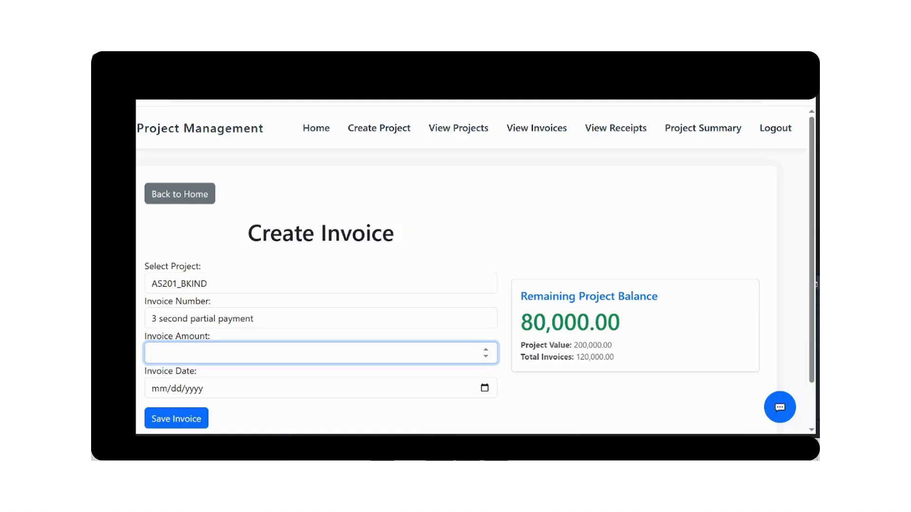
Set the invoice amount to 40000 and the invoice date to 09/27/2025, and save the invoice.
{"action": "type", "text": "40000"}
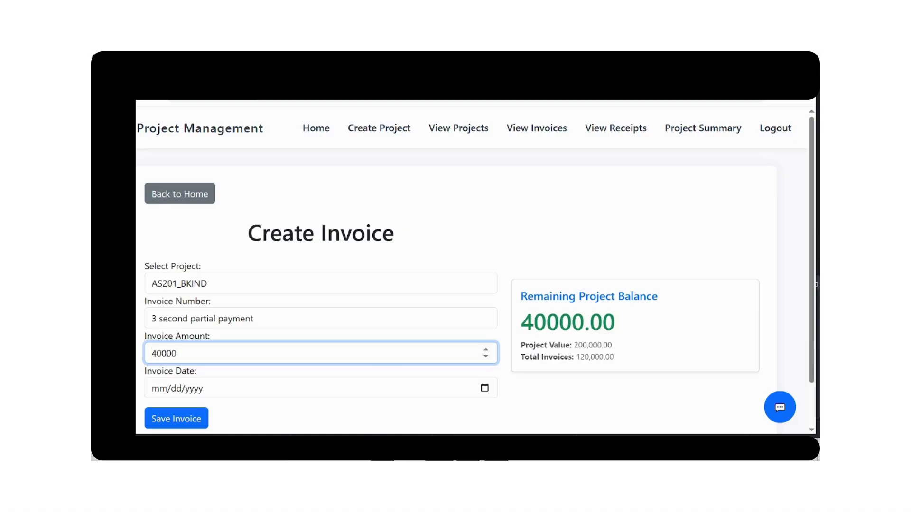
{"action": "key", "text": "Tab"}
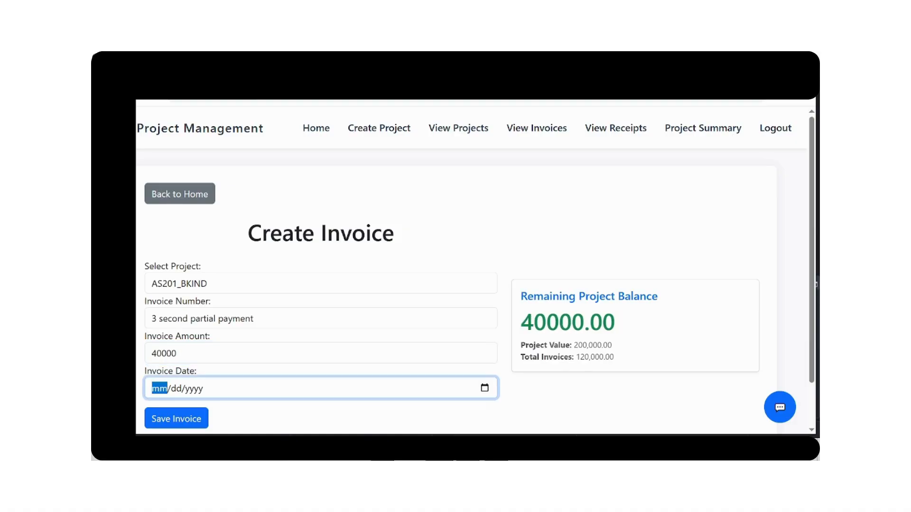
{"action": "left_click", "coordinate": [484, 388]}
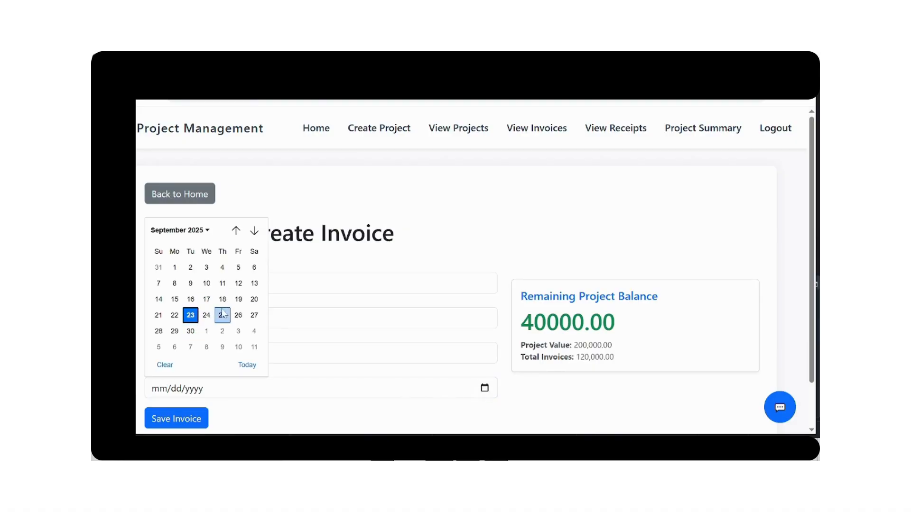
{"action": "left_click", "coordinate": [254, 315]}
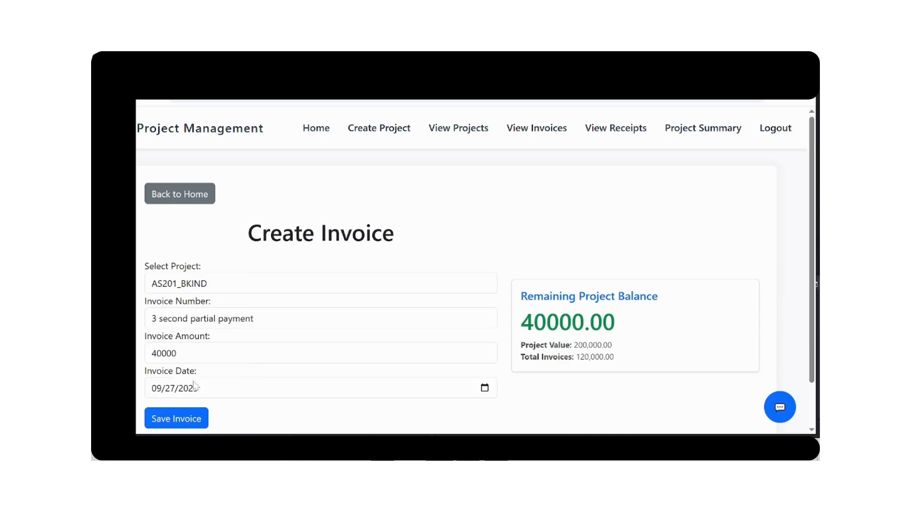
{"action": "left_click", "coordinate": [173, 418]}
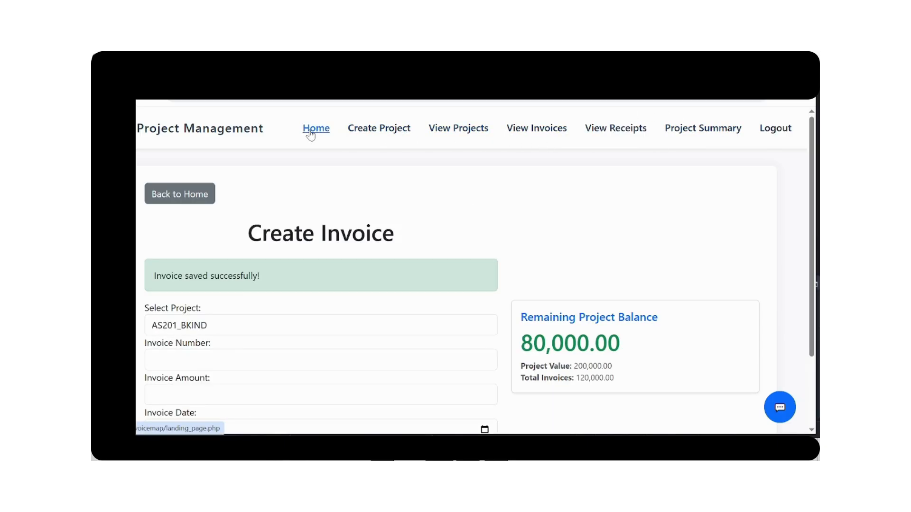
Open the AS201_BKIND project summary again and compare the total invoice amount with the total receipt amount.
{"action": "left_click", "coordinate": [698, 133]}
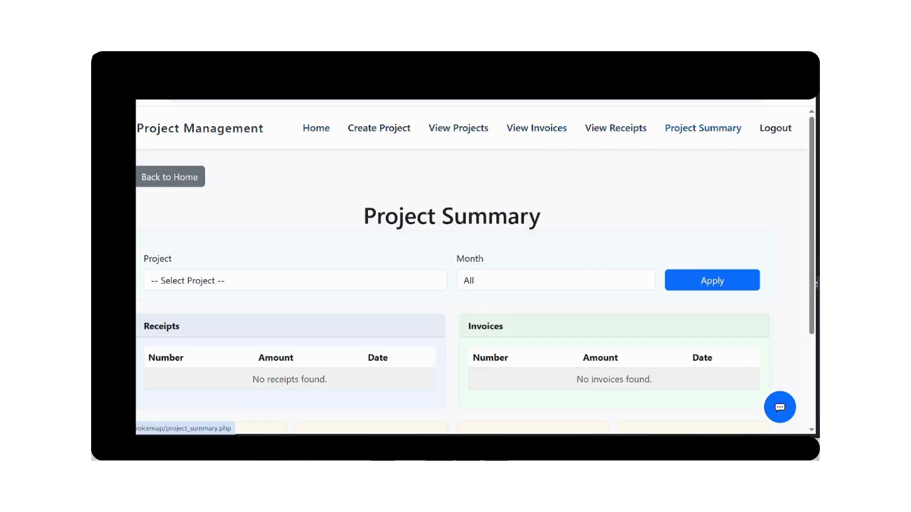
{"action": "left_click", "coordinate": [416, 289]}
{"action": "left_click", "coordinate": [330, 330]}
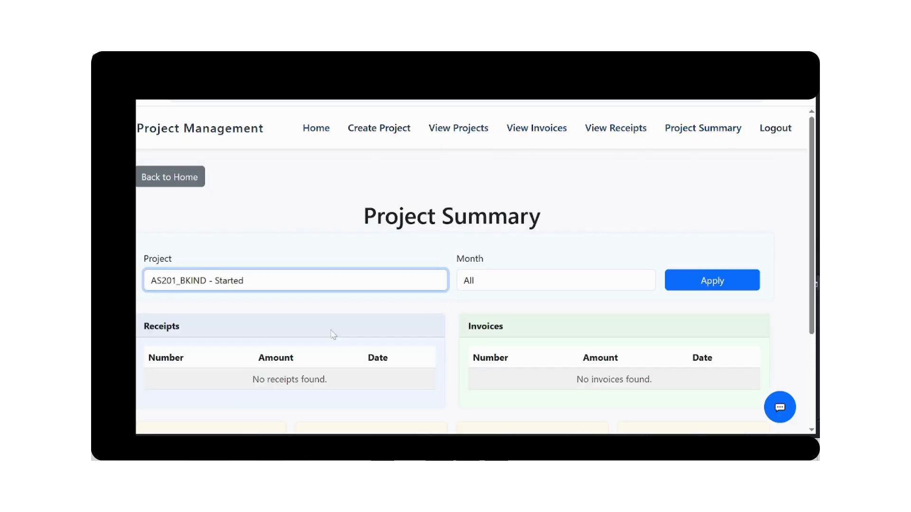
{"action": "left_click", "coordinate": [671, 284]}
{"action": "scroll", "coordinate": [670, 284], "scroll_direction": "down", "scroll_amount": 5}
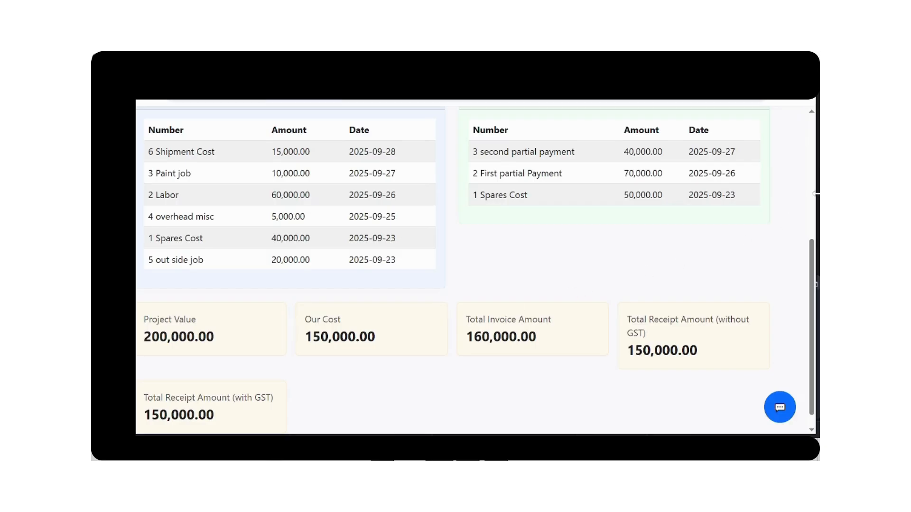
Start another invoice from the home page and select AS201_BKIND as its project.
{"action": "scroll", "coordinate": [814, 194], "scroll_direction": "up", "scroll_amount": 5}
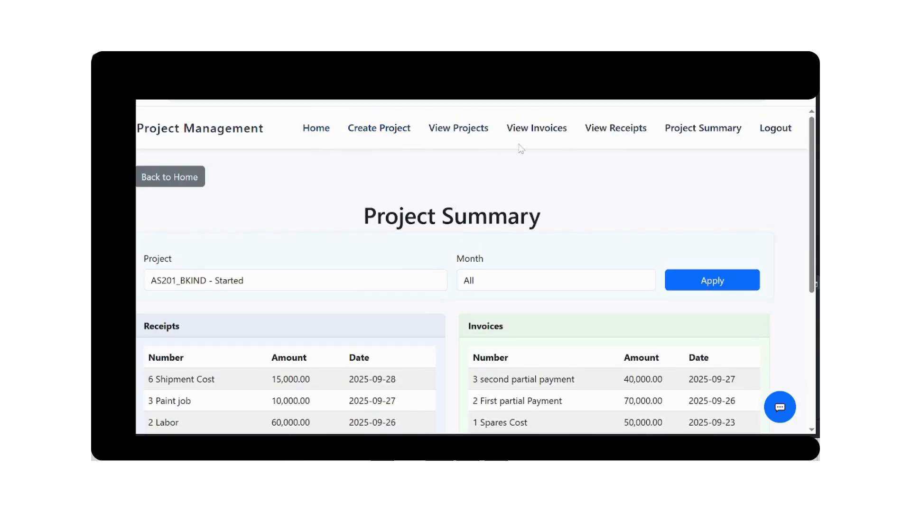
{"action": "left_click", "coordinate": [324, 135]}
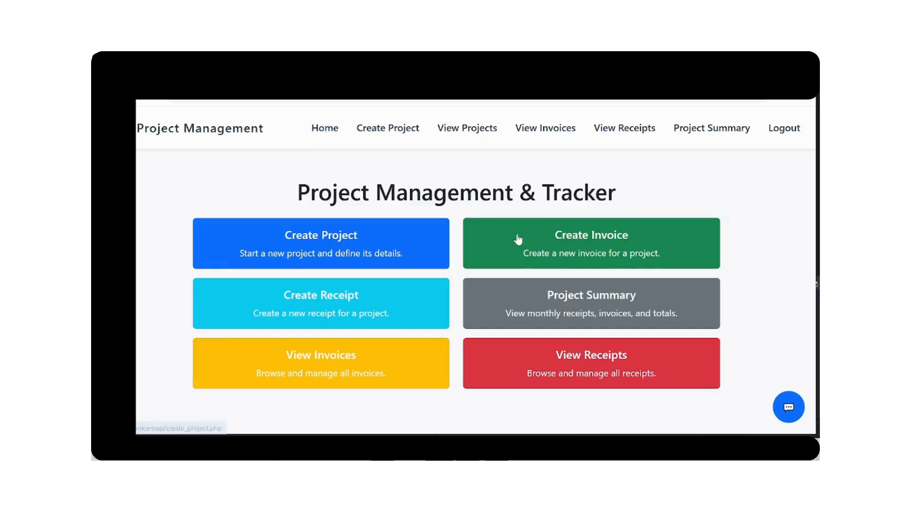
{"action": "left_click", "coordinate": [533, 249]}
{"action": "left_click", "coordinate": [348, 285]}
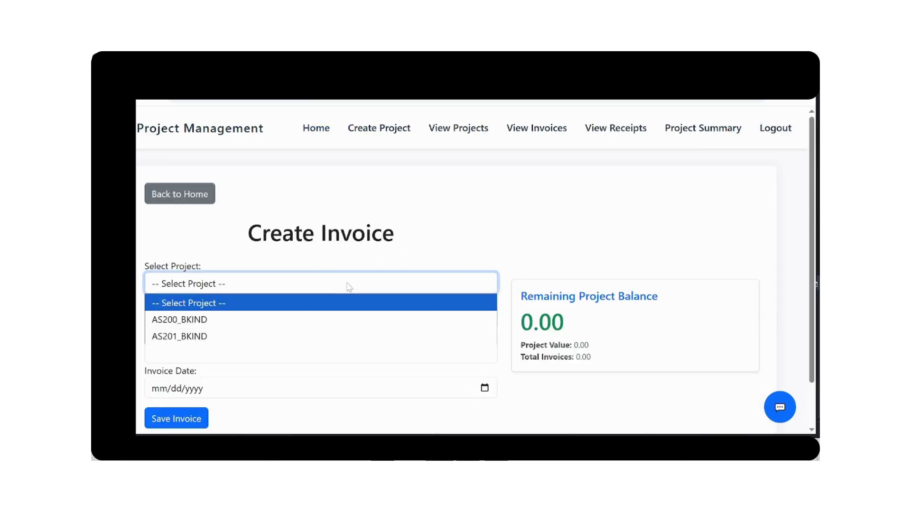
{"action": "key", "text": "Down"}
{"action": "key", "text": "Down"}
{"action": "key", "text": "Return"}
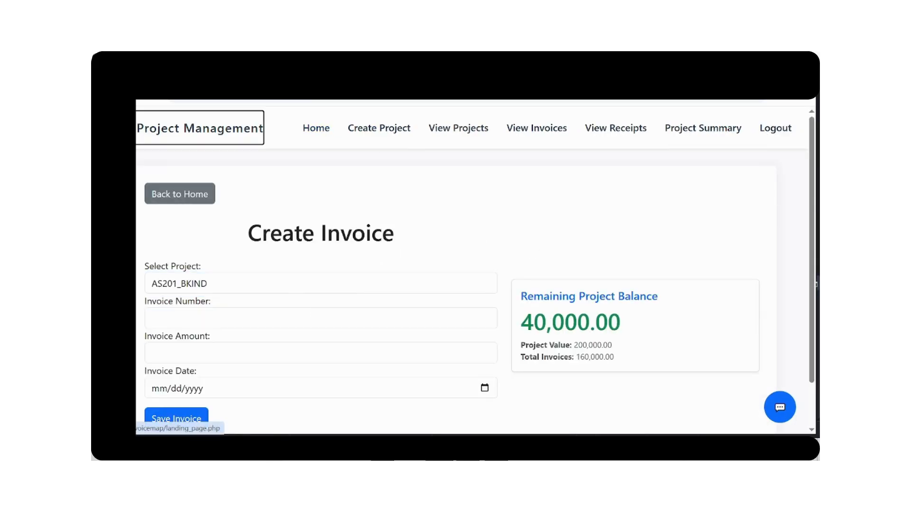
Fill in the invoice with number "6 Final invoice", amount 40000 and date 09/28/2025, and save it.
{"action": "left_click", "coordinate": [320, 318]}
{"action": "type", "text": "6 Final invoice"}
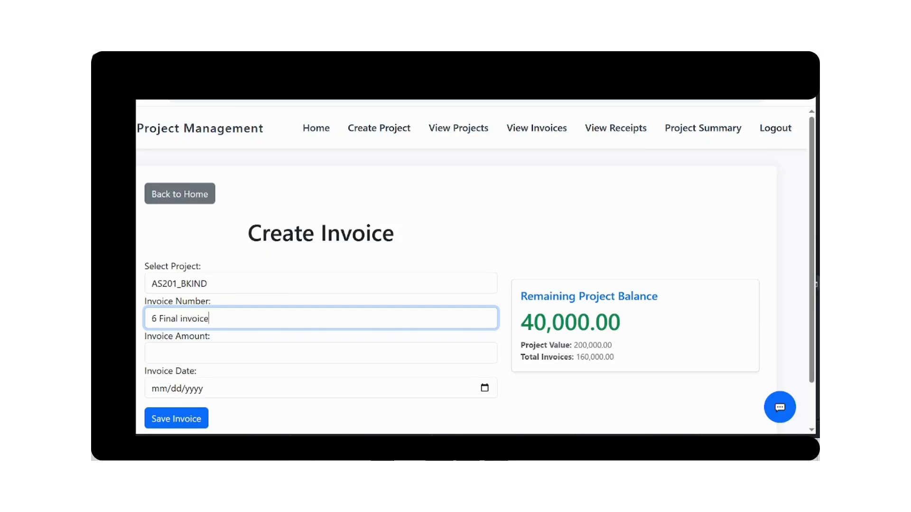
{"action": "left_click", "coordinate": [321, 353]}
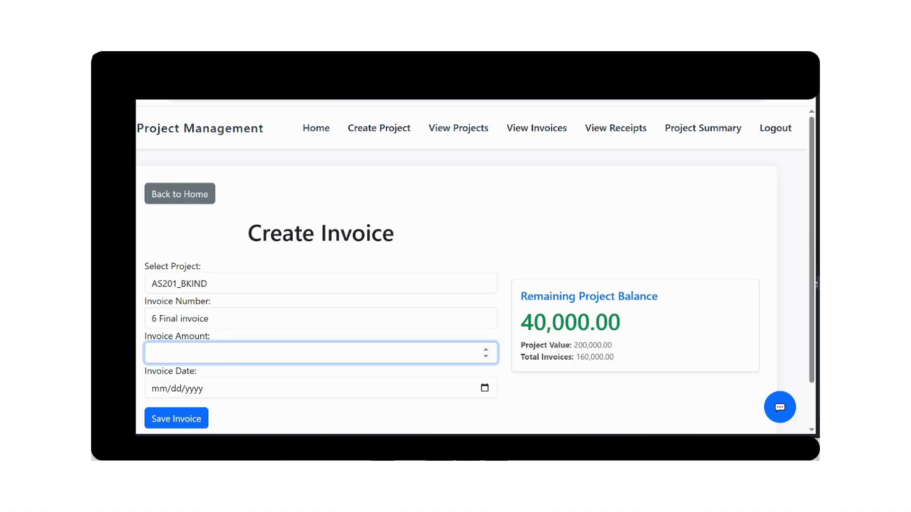
{"action": "type", "text": "40000"}
{"action": "left_click", "coordinate": [159, 388]}
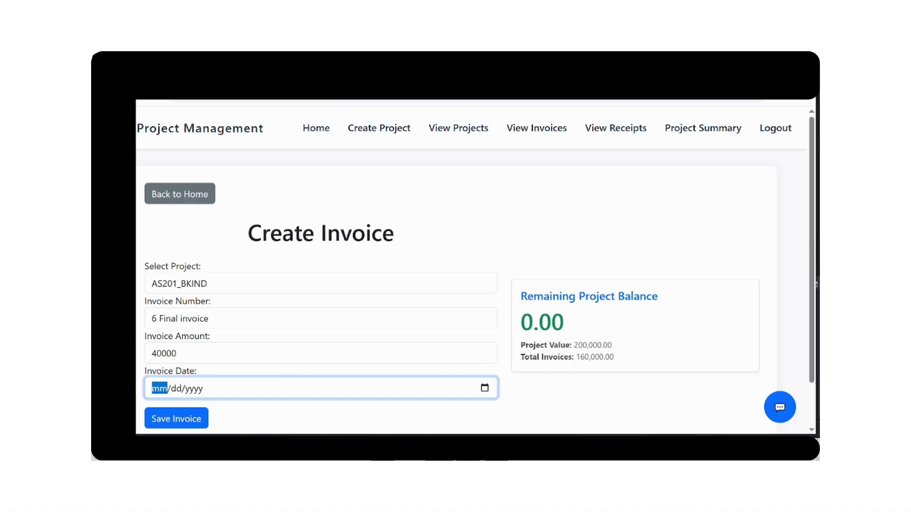
{"action": "left_click", "coordinate": [485, 388]}
{"action": "left_click", "coordinate": [158, 331]}
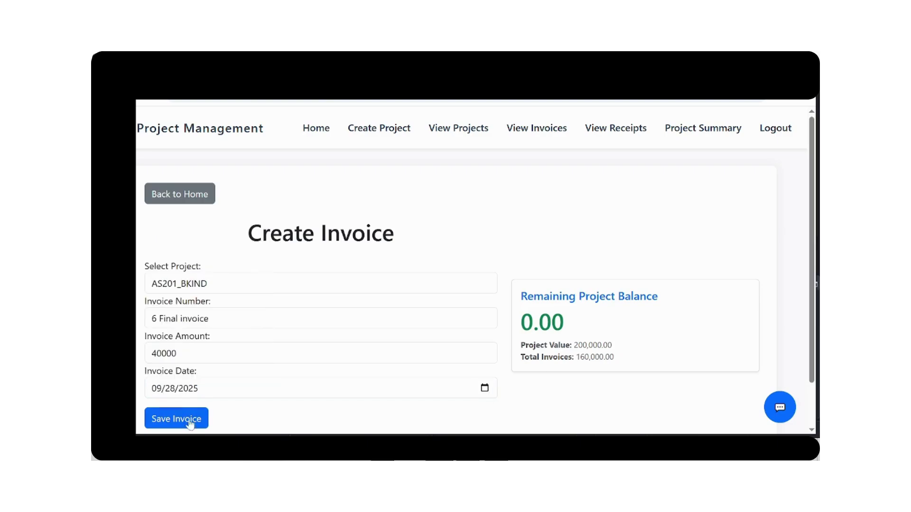
{"action": "left_click", "coordinate": [192, 424]}
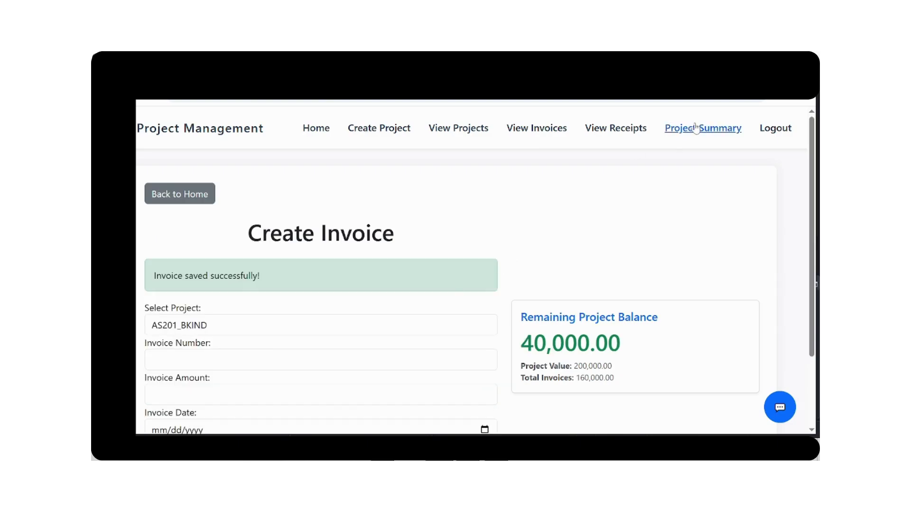
Open the project summary for AS201_BKIND across all months and check its invoices, receipts and totals.
{"action": "left_click", "coordinate": [674, 132]}
{"action": "left_click", "coordinate": [368, 284]}
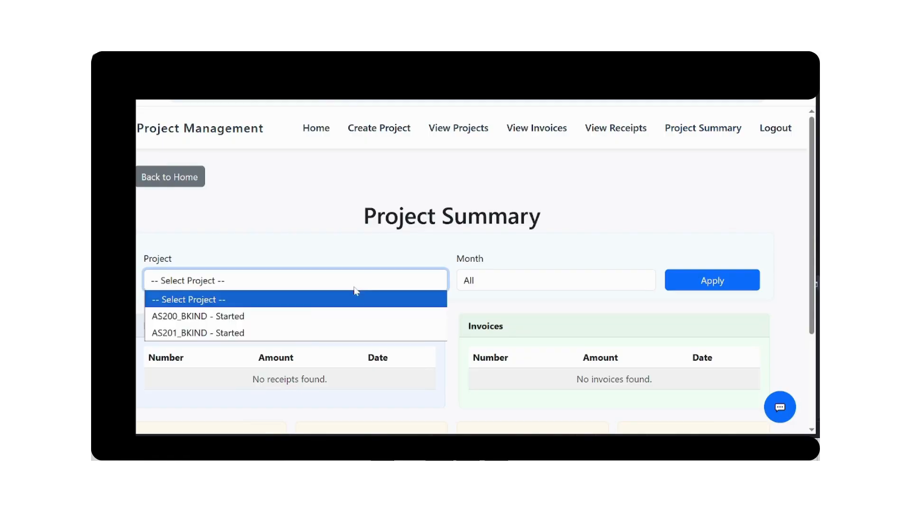
{"action": "left_click", "coordinate": [294, 332]}
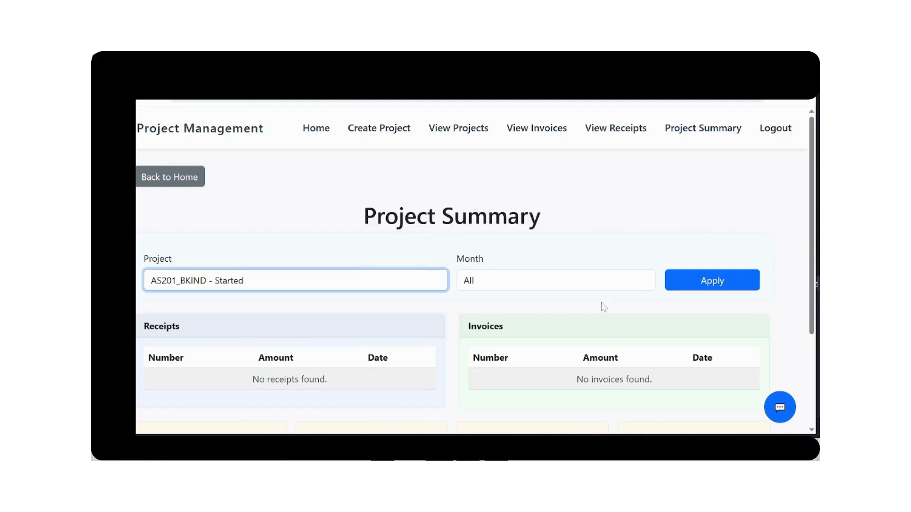
{"action": "left_click", "coordinate": [704, 280]}
{"action": "scroll", "coordinate": [705, 276], "scroll_direction": "down", "scroll_amount": 2}
{"action": "scroll", "coordinate": [706, 275], "scroll_direction": "down", "scroll_amount": 5}
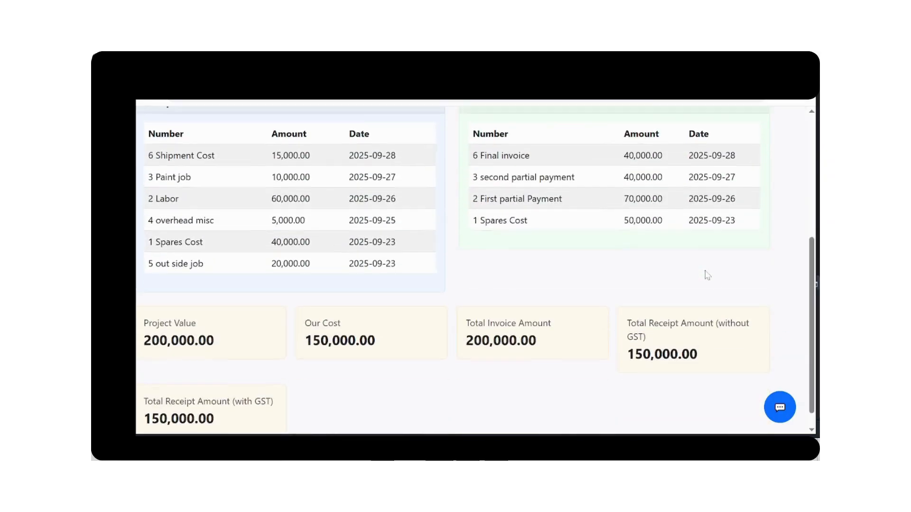
Open AS201_BKIND for editing from the project list, set its project status to Completed and save the update.
{"action": "scroll", "coordinate": [707, 275], "scroll_direction": "up", "scroll_amount": 5}
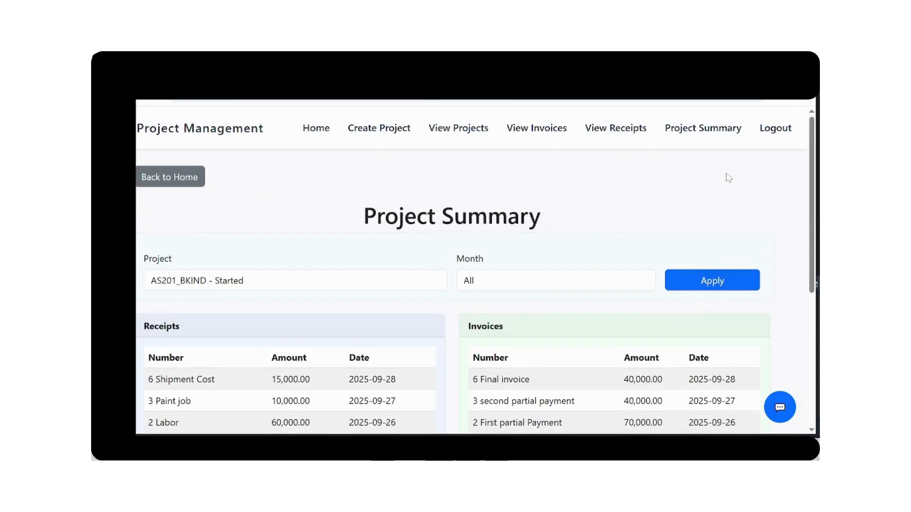
{"action": "left_click", "coordinate": [483, 134]}
{"action": "scroll", "coordinate": [483, 135], "scroll_direction": "down", "scroll_amount": 1}
{"action": "scroll", "coordinate": [483, 135], "scroll_direction": "down", "scroll_amount": 2}
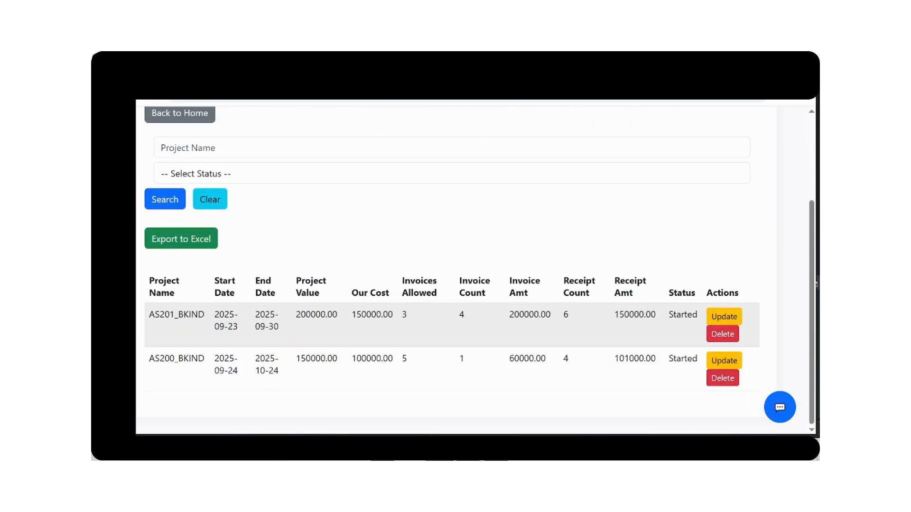
{"action": "left_click", "coordinate": [719, 316]}
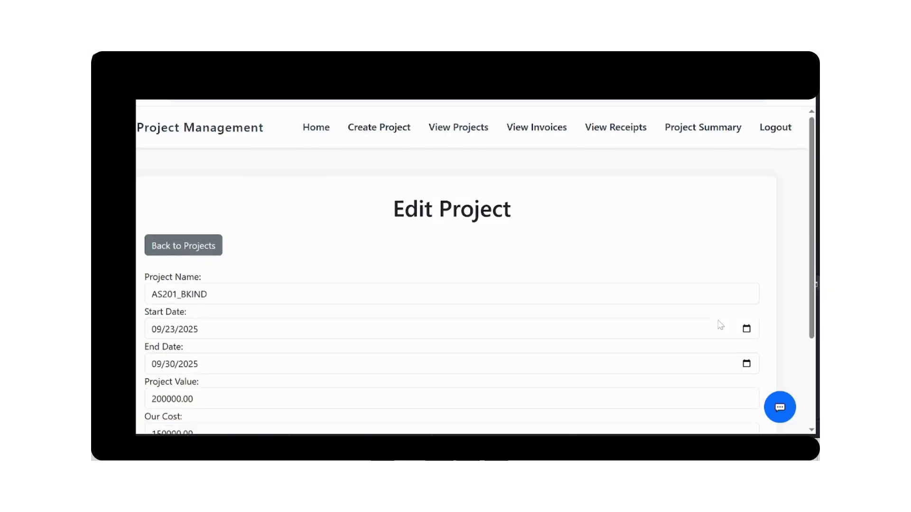
{"action": "scroll", "coordinate": [719, 324], "scroll_direction": "down", "scroll_amount": 3}
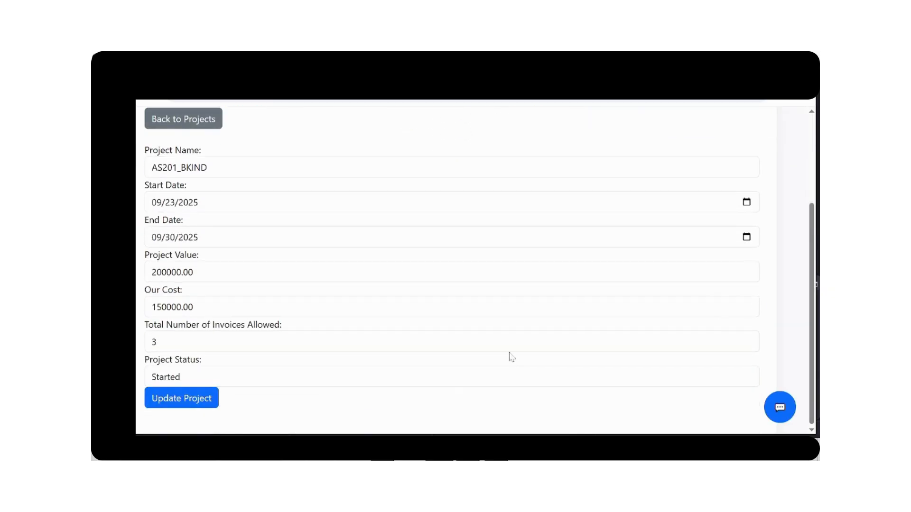
{"action": "left_click", "coordinate": [441, 377]}
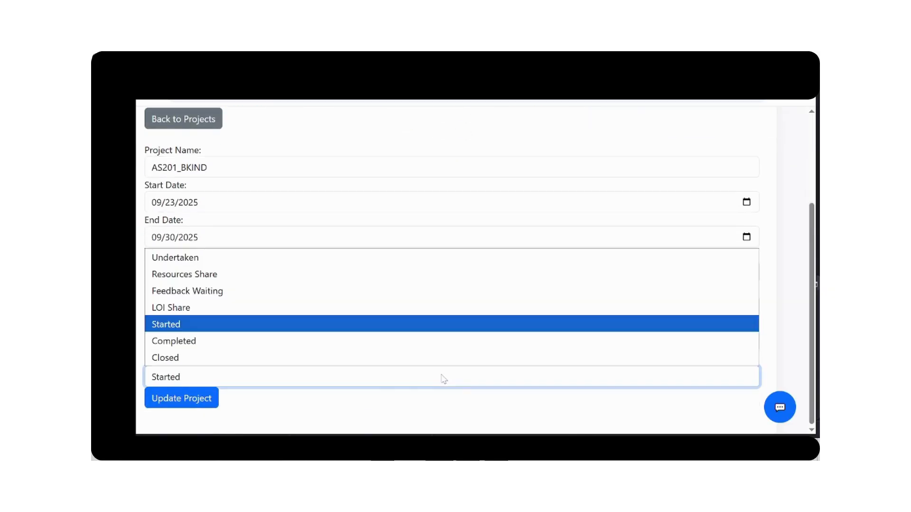
{"action": "left_click", "coordinate": [254, 342]}
{"action": "left_click", "coordinate": [188, 399]}
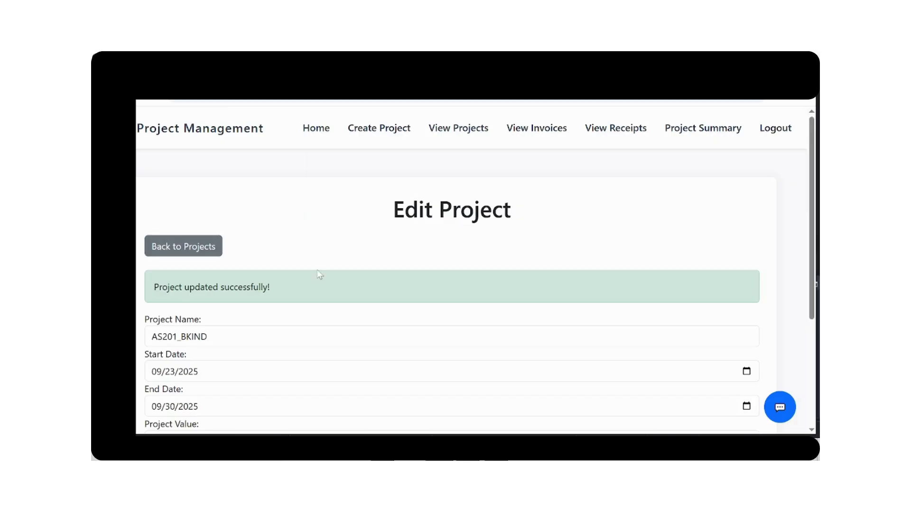
Open the list of all receipts from the home page and look through the AS201_BKIND entries.
{"action": "left_click", "coordinate": [315, 134]}
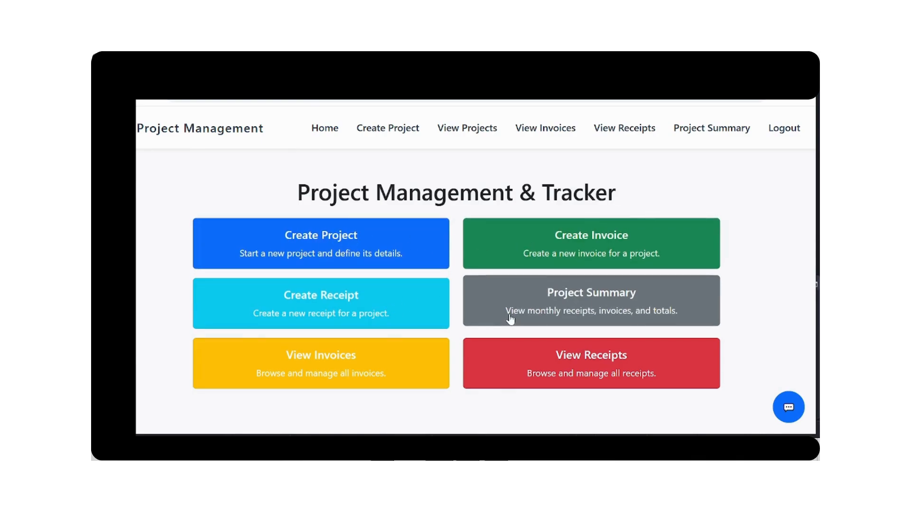
{"action": "left_click", "coordinate": [522, 360]}
{"action": "scroll", "coordinate": [525, 361], "scroll_direction": "down", "scroll_amount": 1}
{"action": "scroll", "coordinate": [526, 361], "scroll_direction": "down", "scroll_amount": 5}
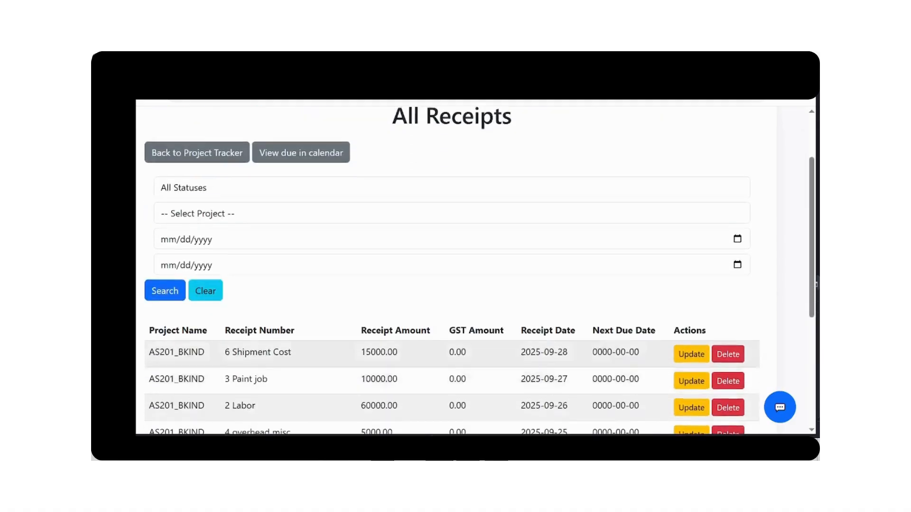